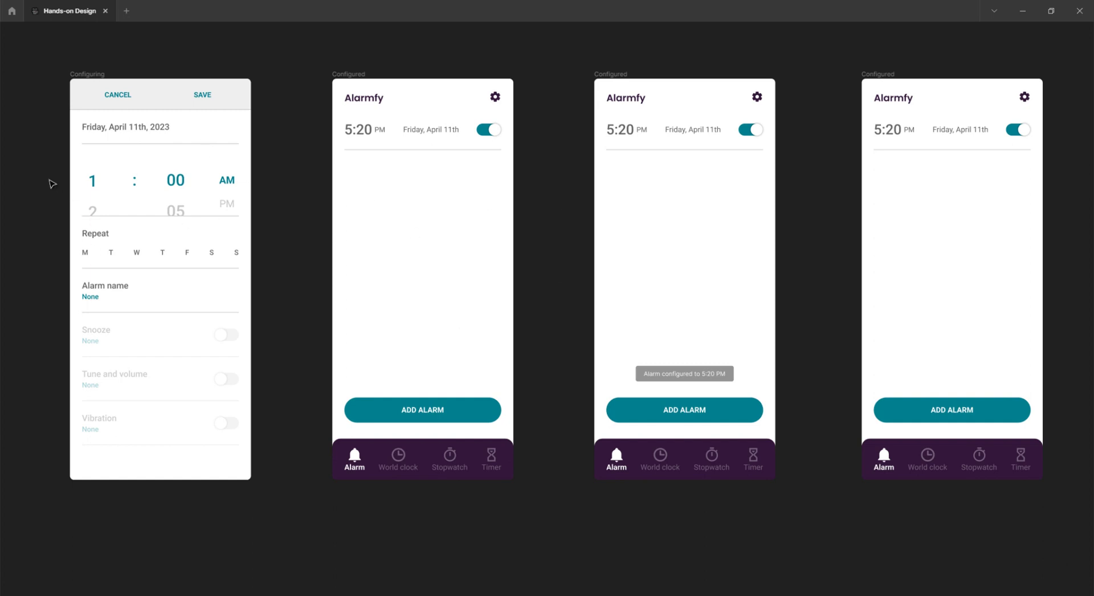
Examine the Configuring frame and the three Configured frames, including the toast message above the add-alarm button
scroll(102, 177, "up", 1)
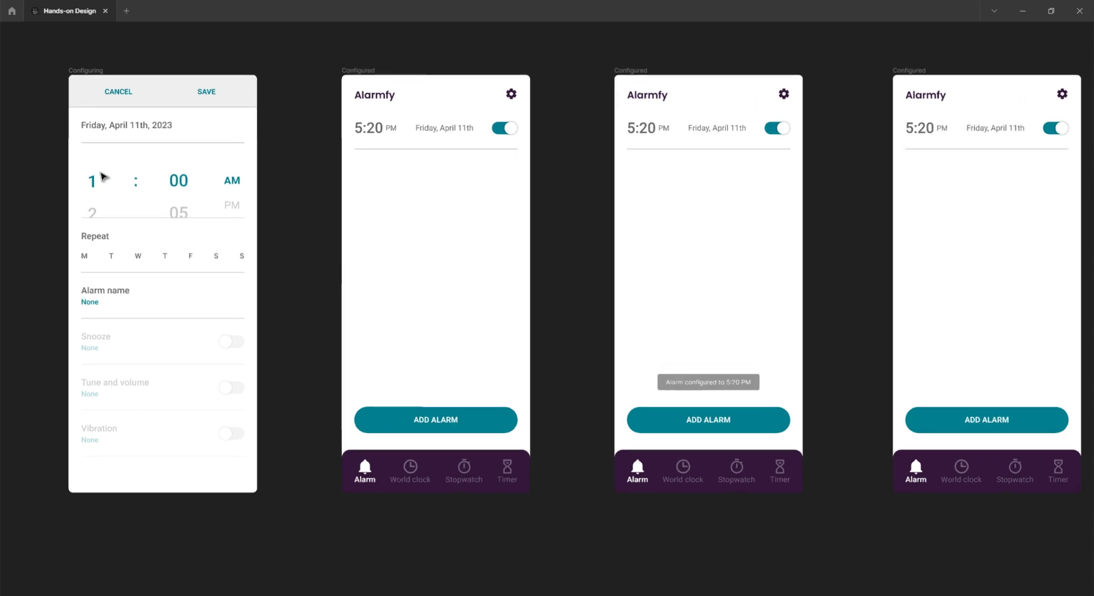
scroll(103, 177, "up", 3)
scroll(137, 195, "left", 3)
scroll(477, 207, "down", 1)
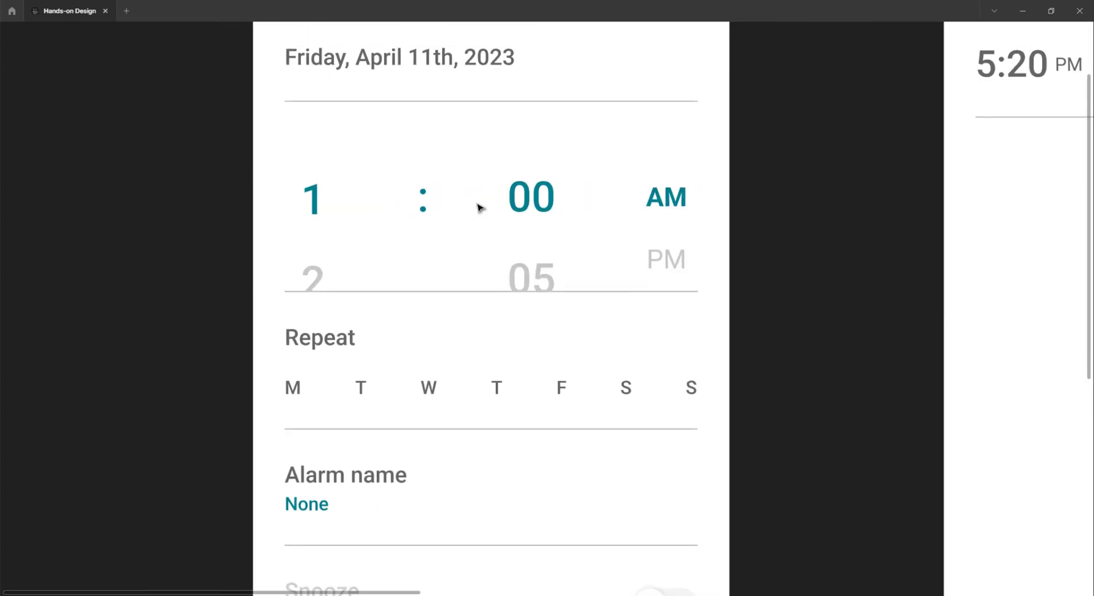
scroll(477, 206, "up", 3)
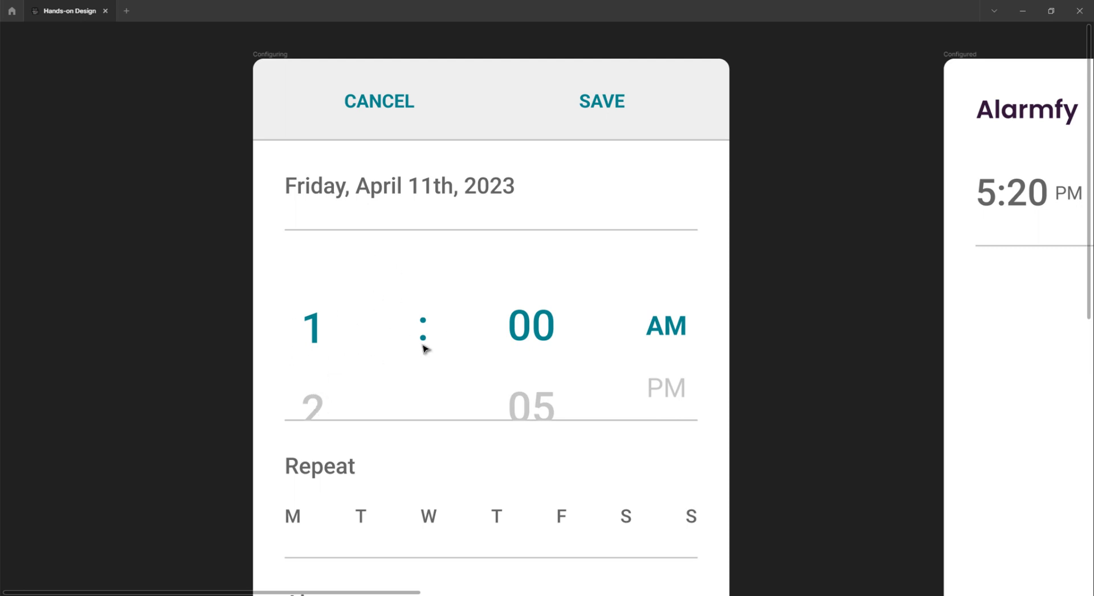
scroll(423, 349, "right", 10)
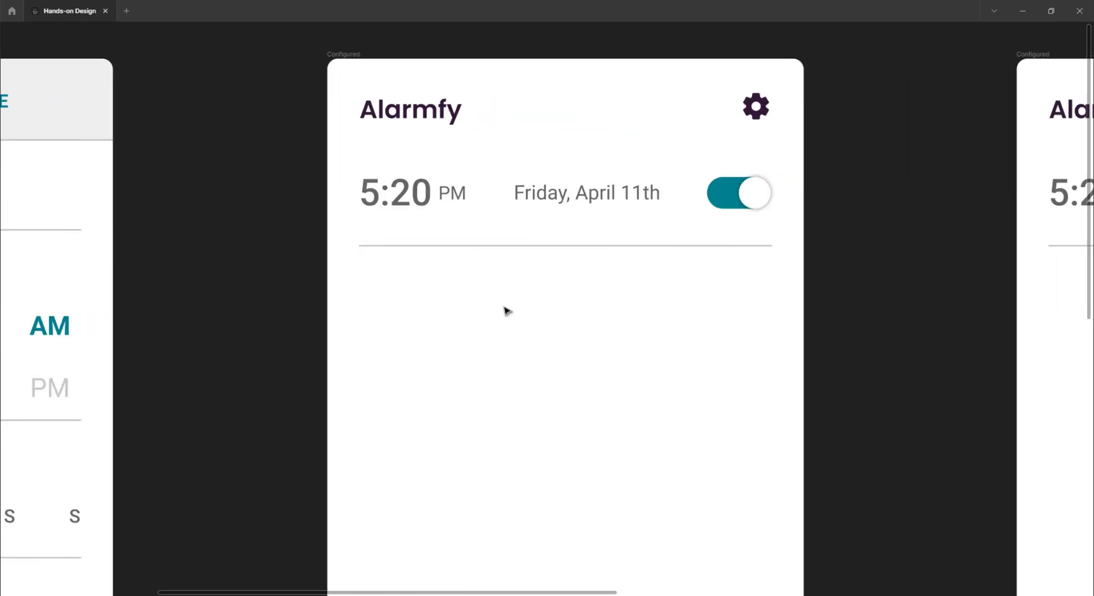
scroll(504, 310, "down", 1)
scroll(503, 311, "down", 1)
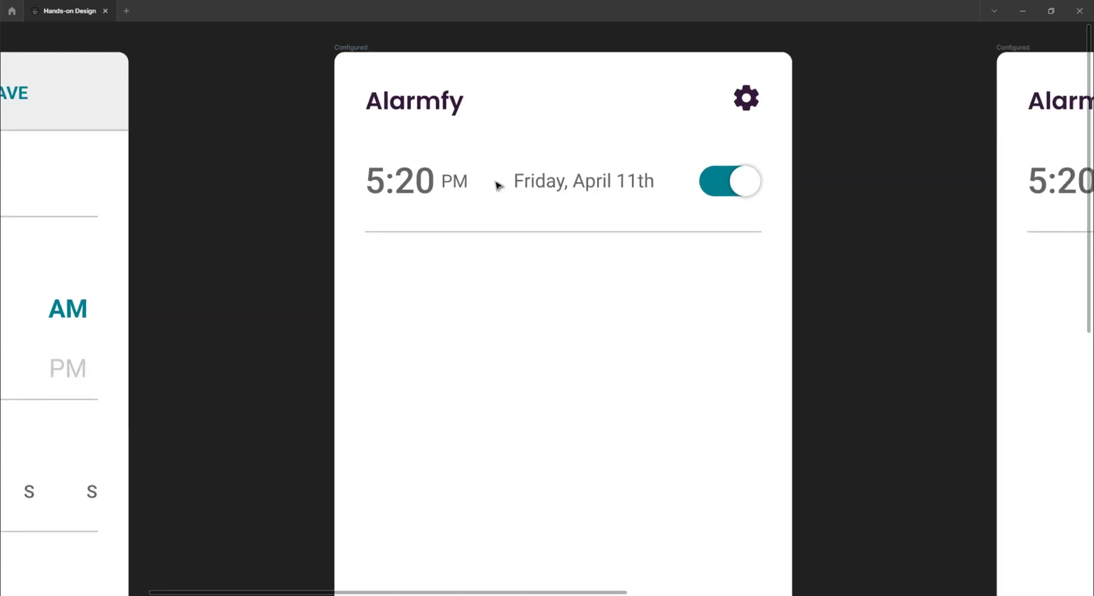
scroll(499, 198, "down", 3)
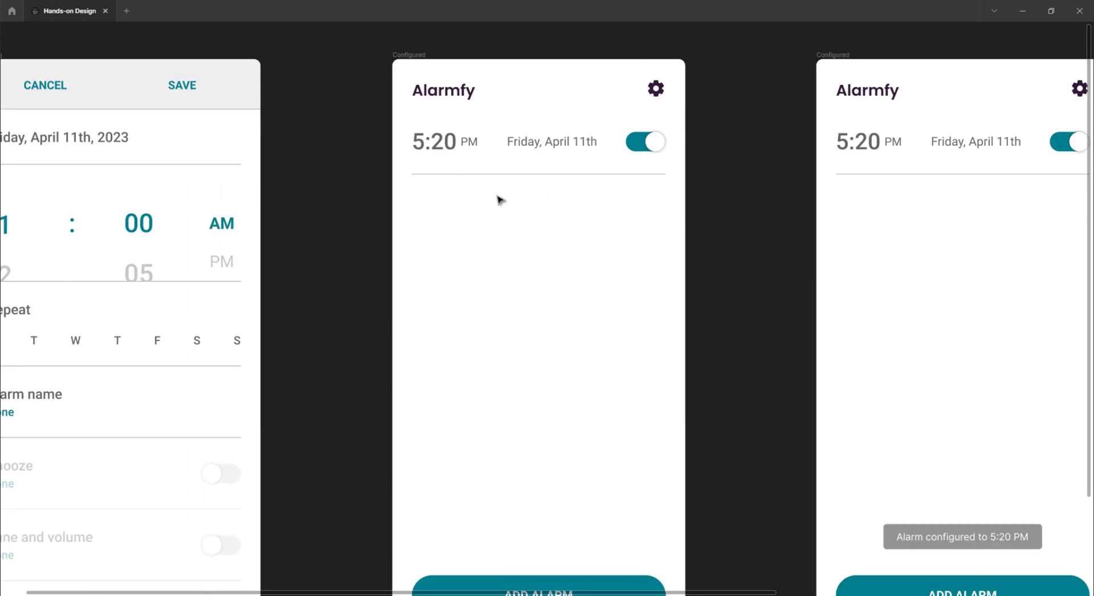
scroll(499, 199, "right", 2)
scroll(499, 200, "left", 3)
scroll(500, 199, "right", 2)
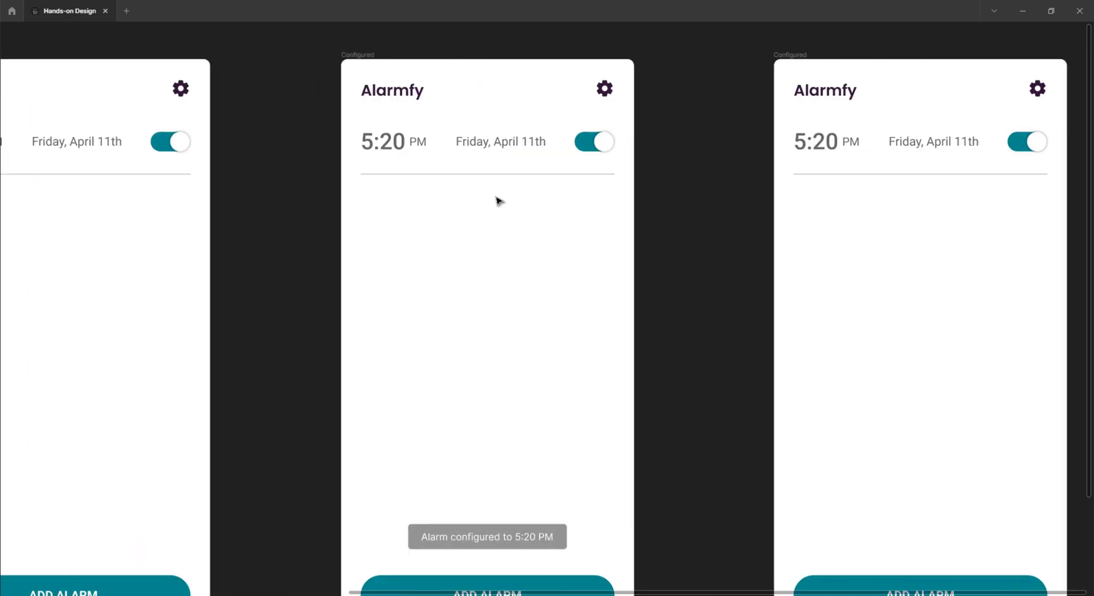
scroll(499, 200, "down", 3)
scroll(459, 315, "up", 3)
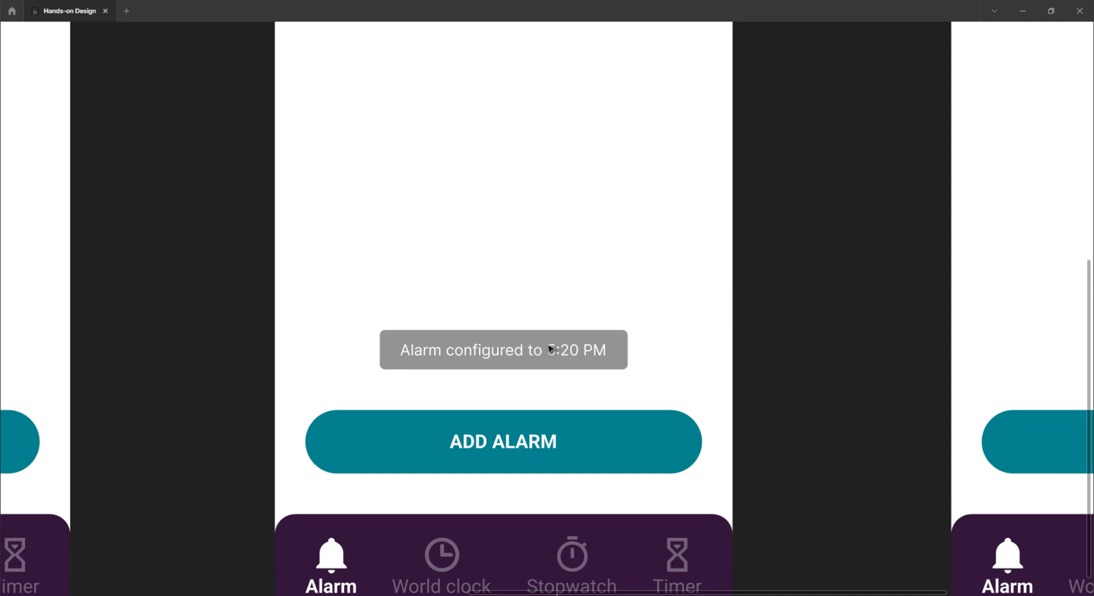
scroll(550, 349, "down", 5)
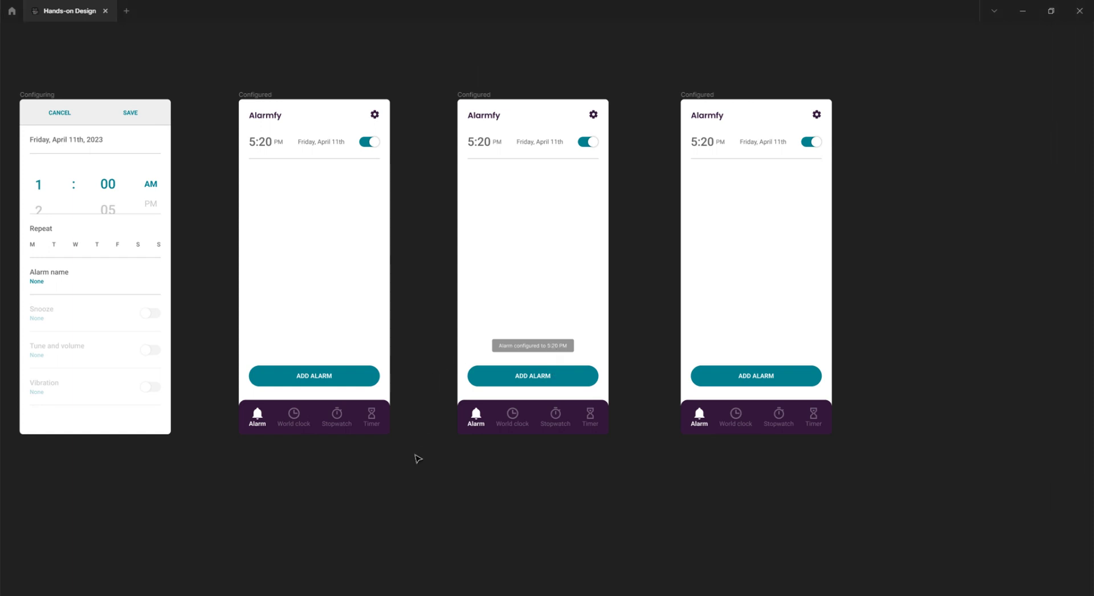
Show the interface panels again and open the Animating Time Pickers page
key("ctrl+backslash")
scroll(478, 226, "up", 1)
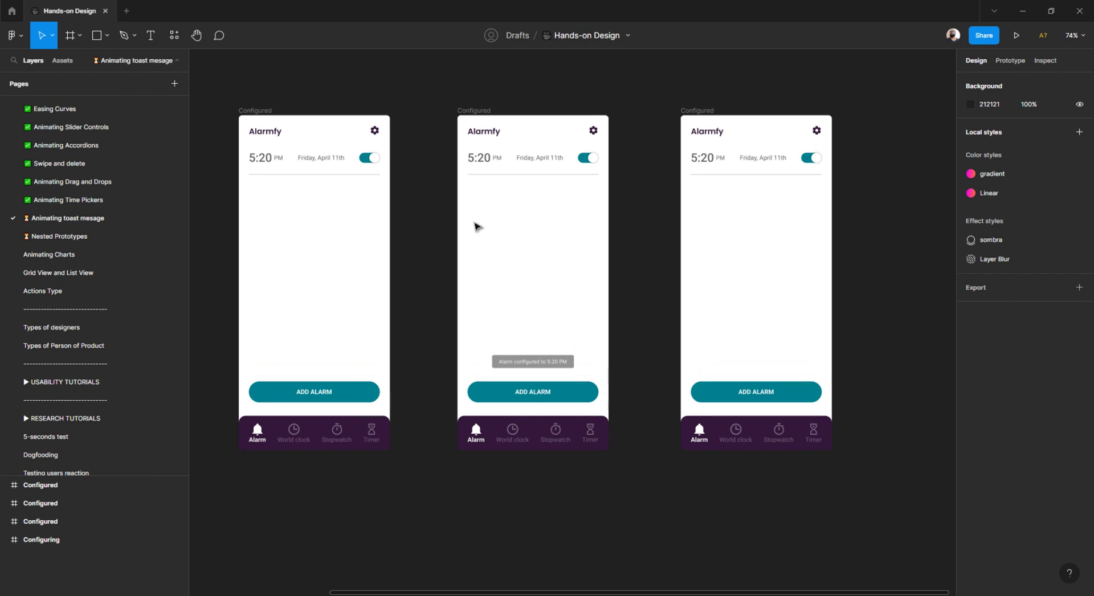
scroll(479, 228, "left", 2)
scroll(481, 232, "down", 2)
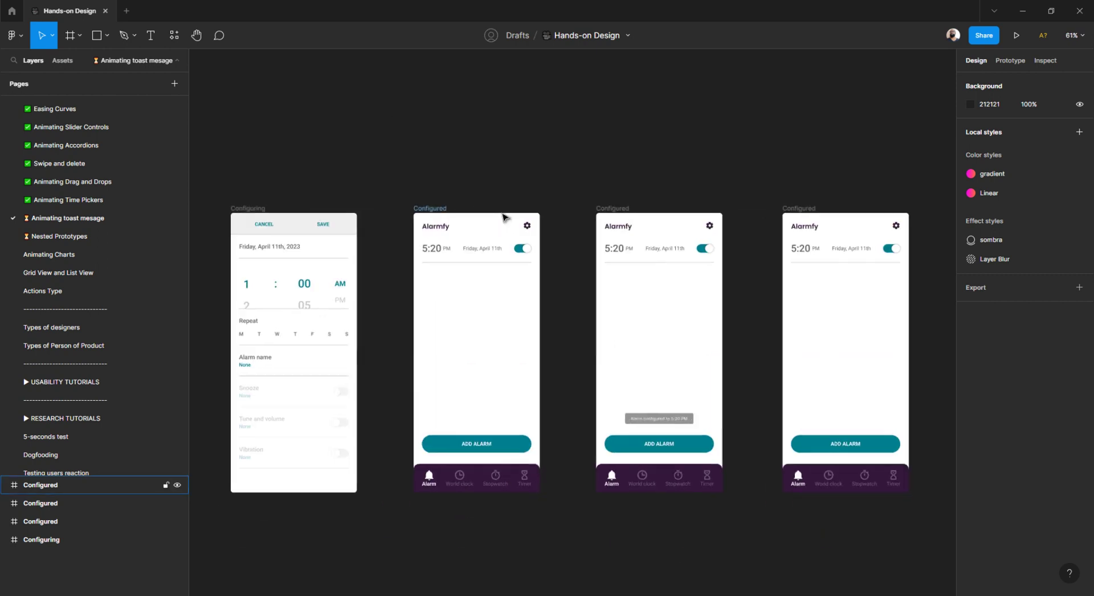
scroll(504, 216, "down", 3)
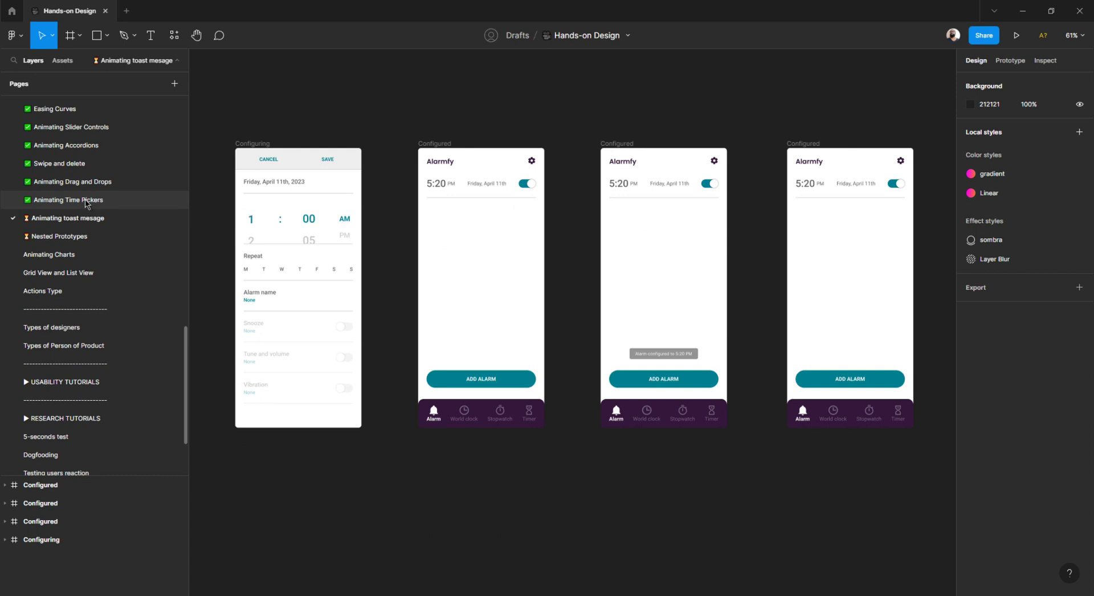
left_click(57, 200)
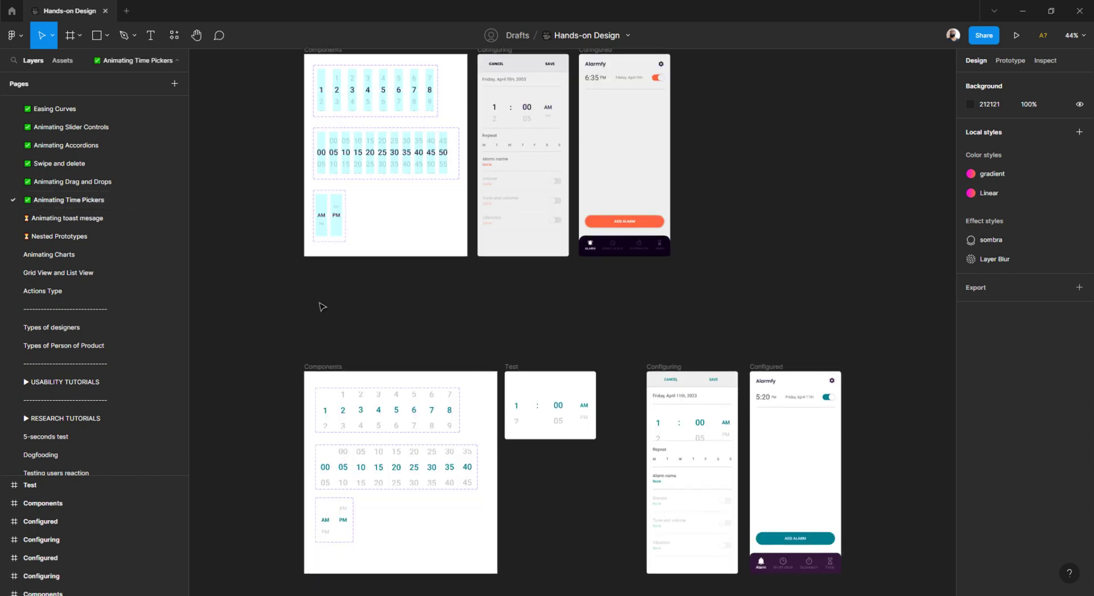
Examine the teal time-picker component sets, the Test frame and the adjacent Configuring and Configured frames with the interface hidden
scroll(455, 307, "up", 2)
scroll(452, 294, "down", 4)
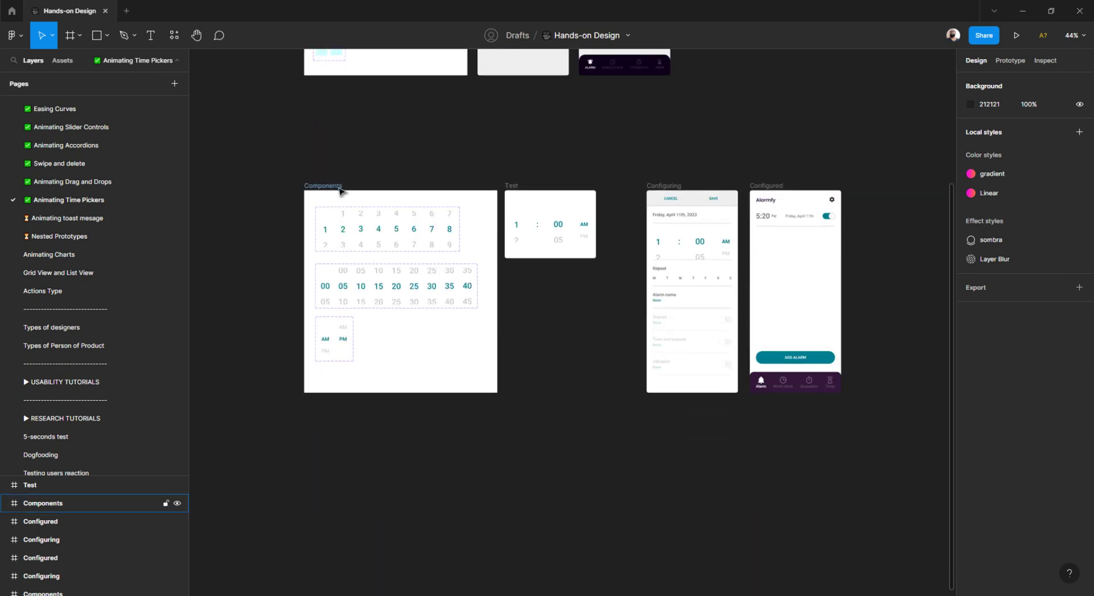
scroll(323, 197, "up", 5)
scroll(324, 196, "down", 2)
scroll(325, 198, "up", 1)
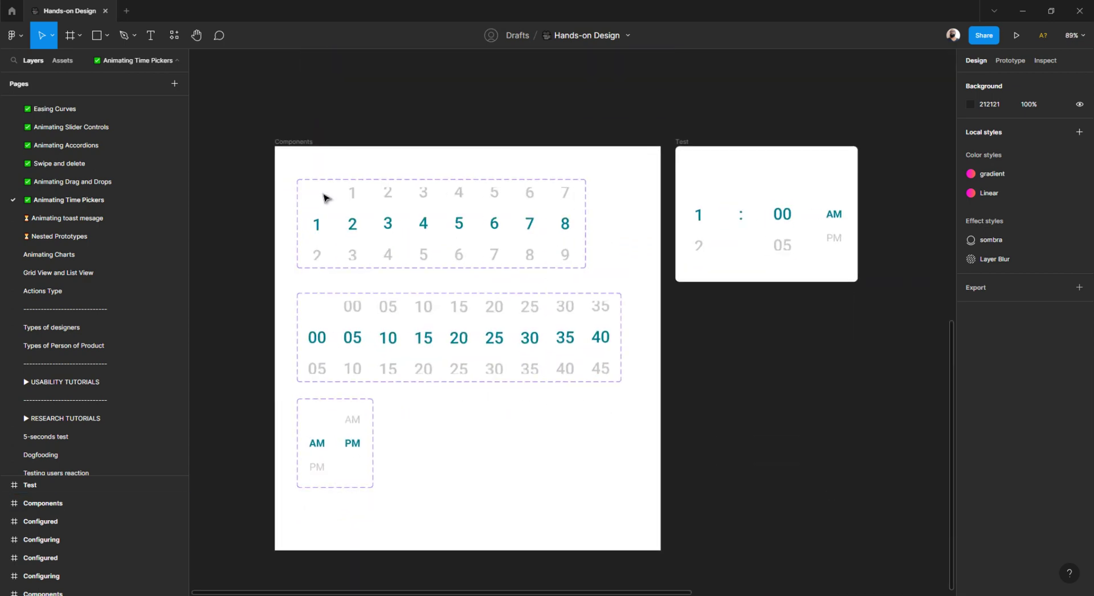
key("ctrl+backslash")
scroll(327, 200, "down", 2)
scroll(332, 195, "up", 3)
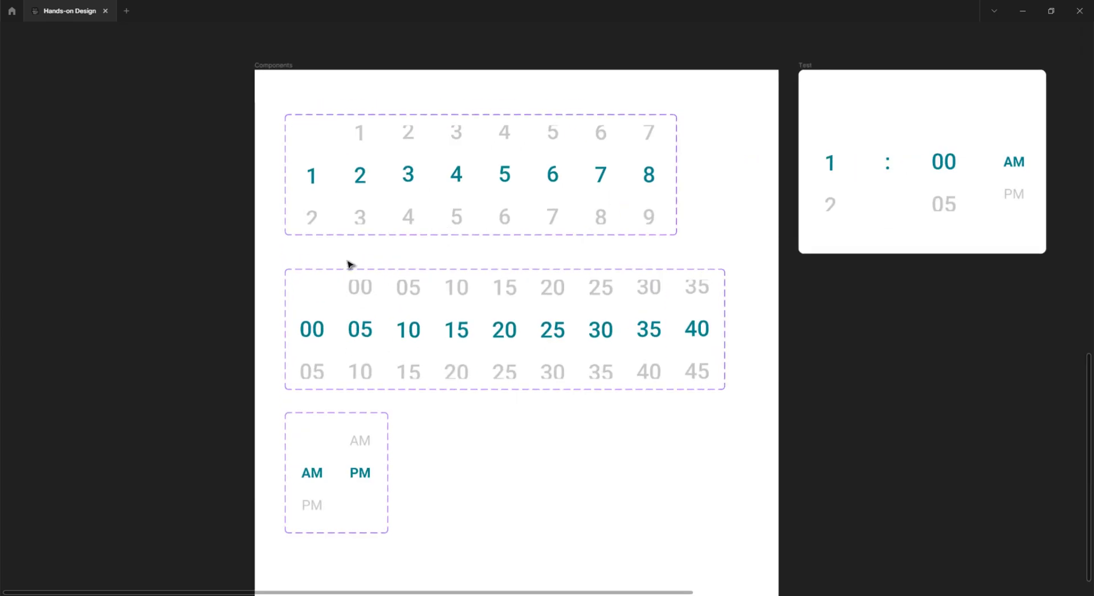
scroll(406, 252, "right", 8)
scroll(423, 188, "up", 2)
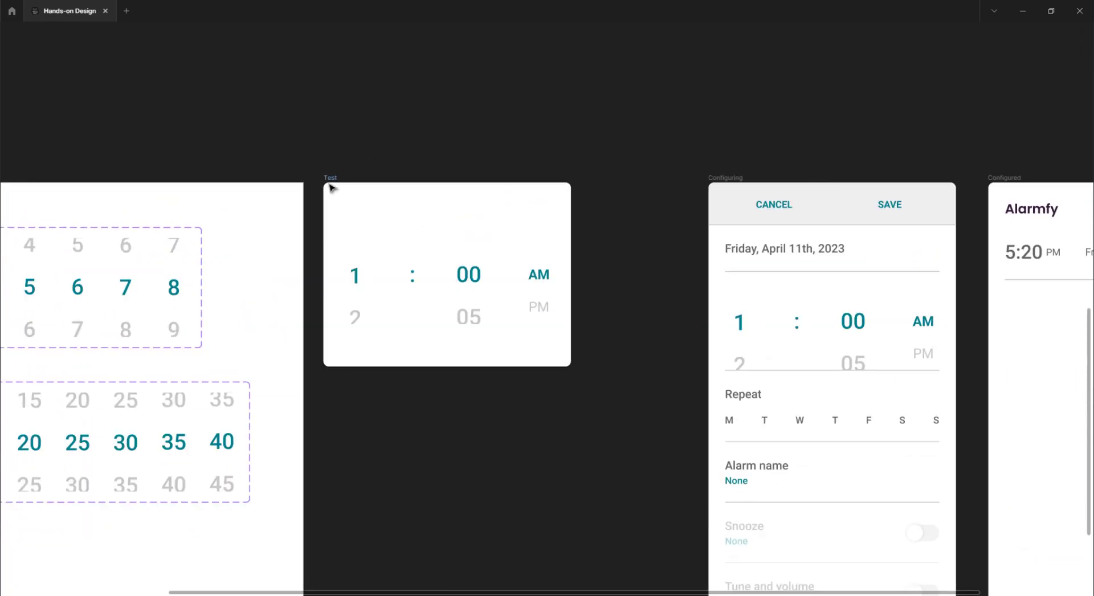
scroll(445, 378, "right", 1)
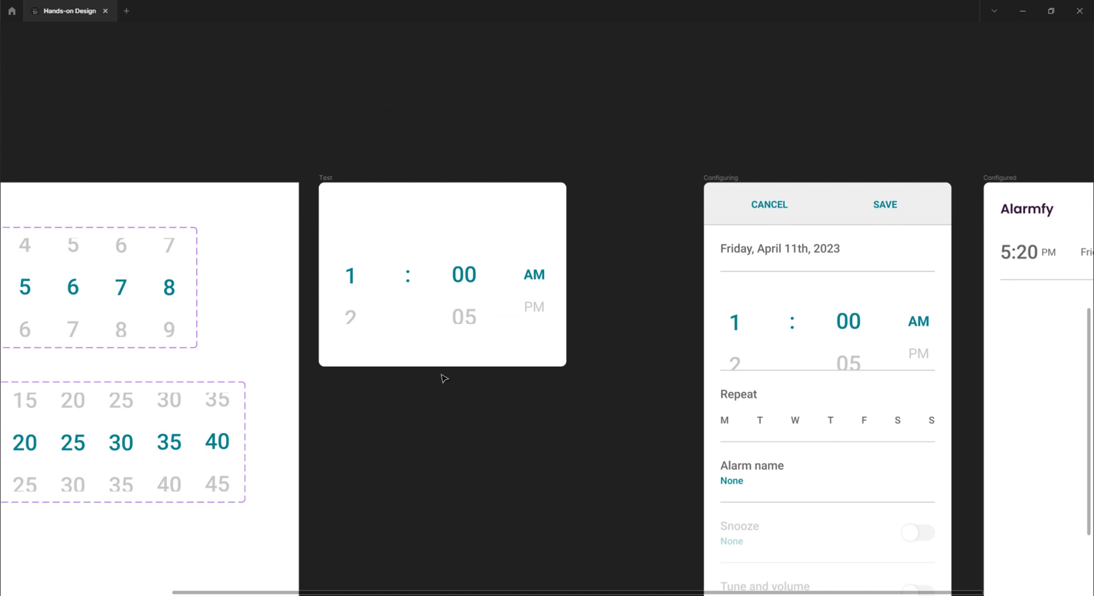
scroll(444, 378, "right", 7)
scroll(443, 376, "down", 2)
scroll(443, 375, "down", 1, "ctrl")
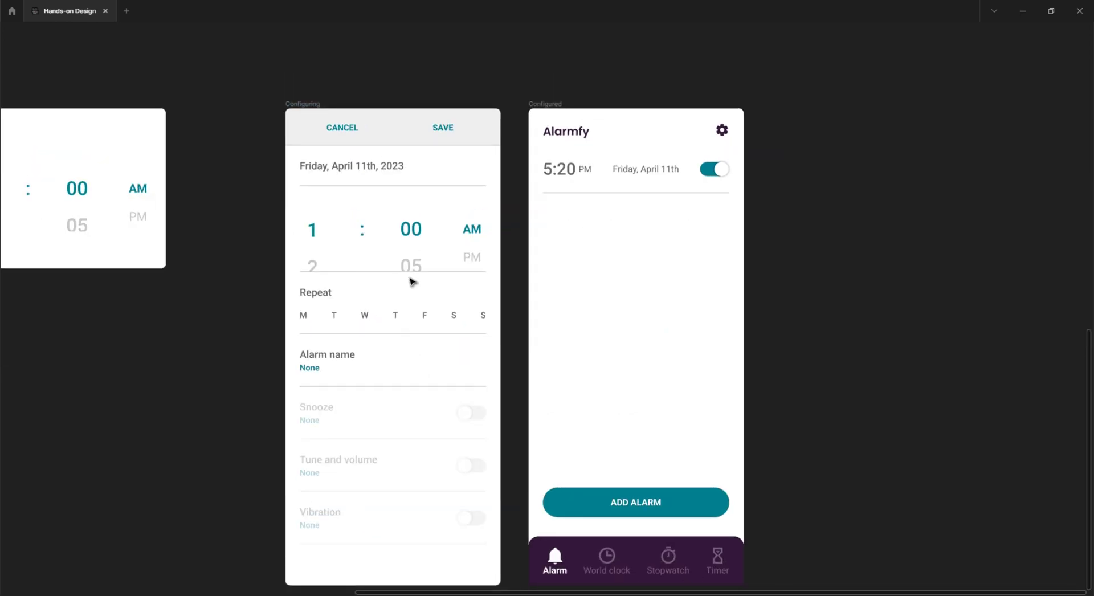
scroll(409, 276, "down", 2)
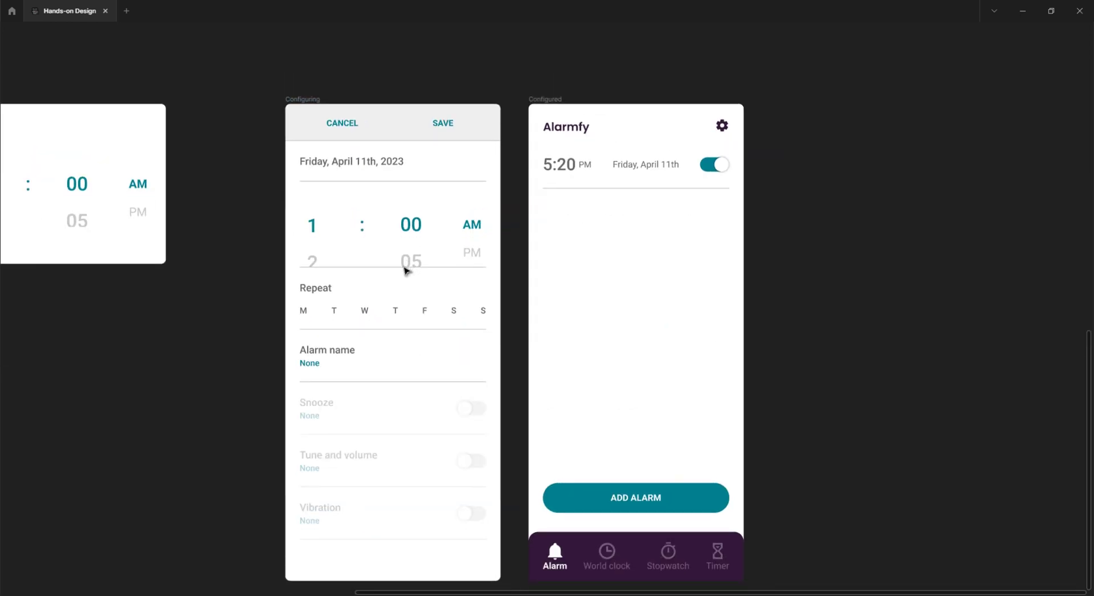
Restore the interface panels and run the prototype from the Configuring frame beside the teal Configured frame
left_click(313, 98)
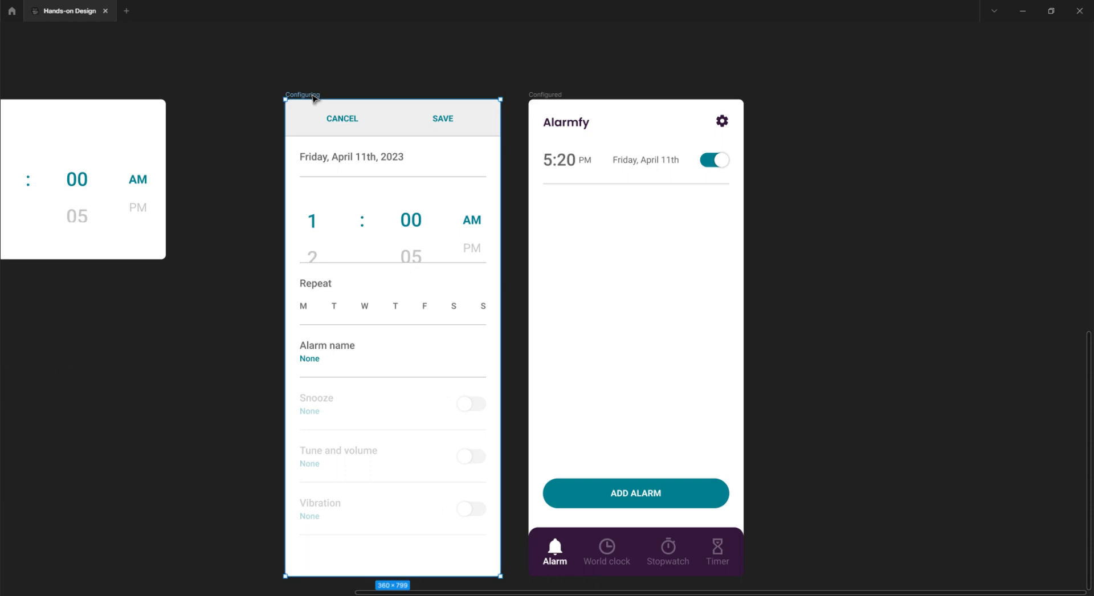
key("ctrl+backslash")
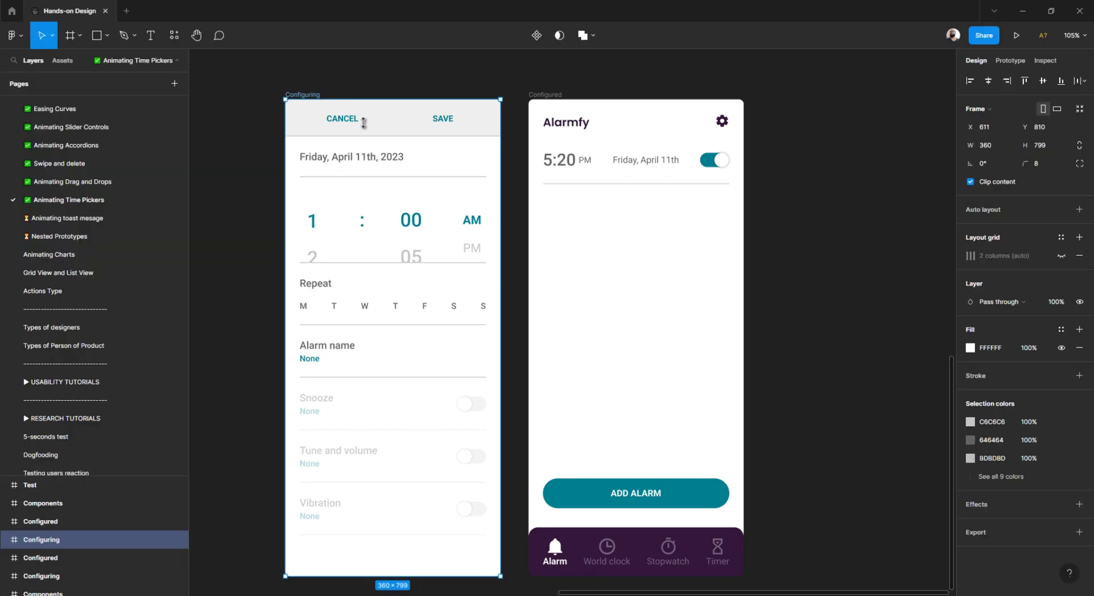
left_click(1017, 36)
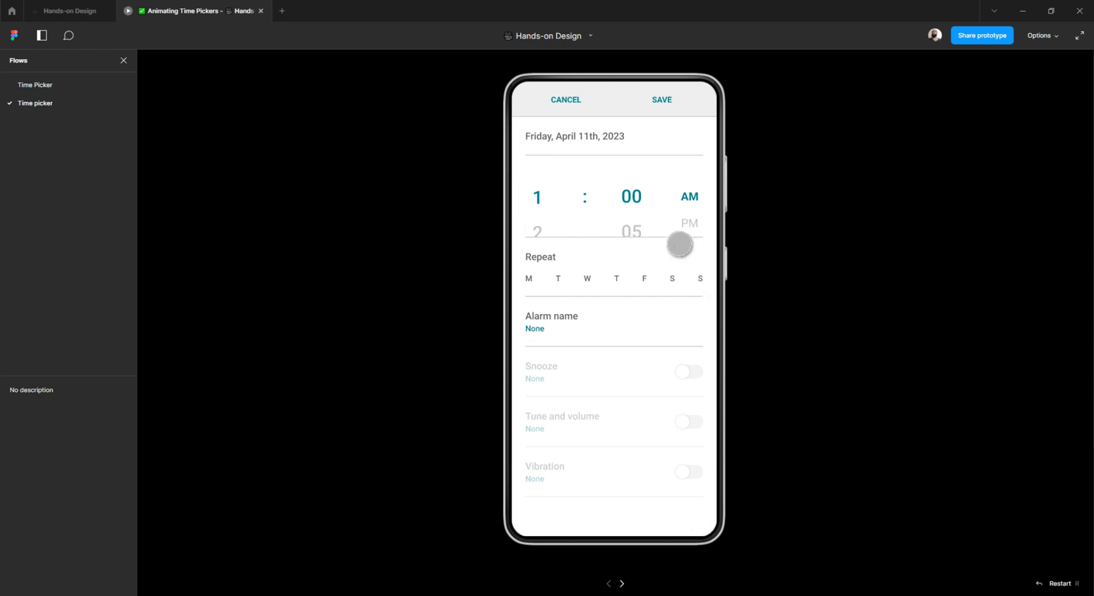
Test the time picker by setting the alarm to 5:20 PM and saving it, and close the prototype preview
left_click_drag(542, 229, 543, 212)
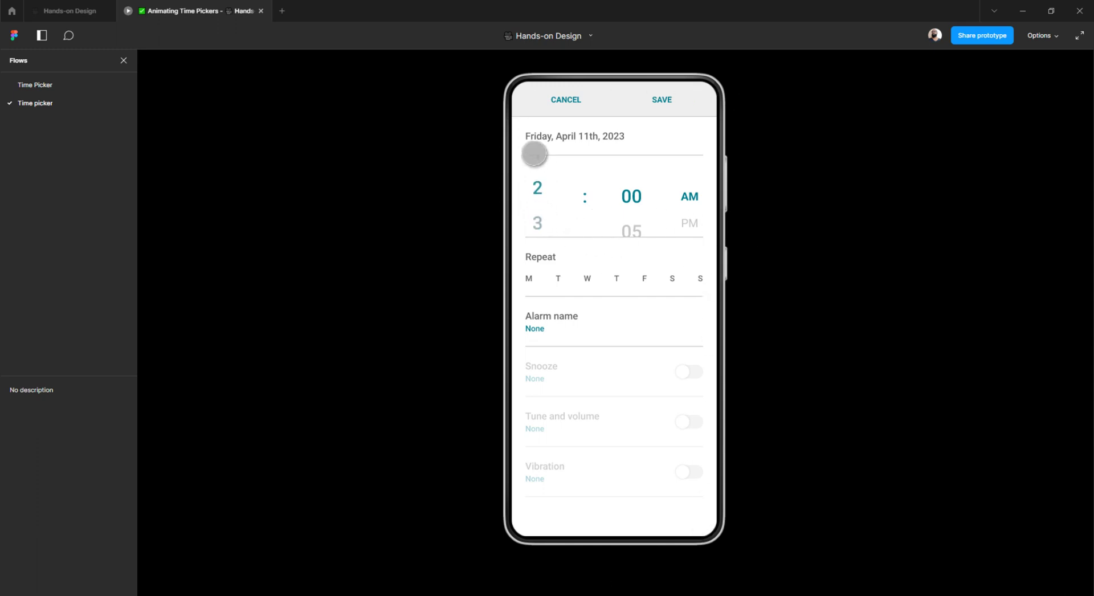
left_click_drag(535, 152, 540, 190)
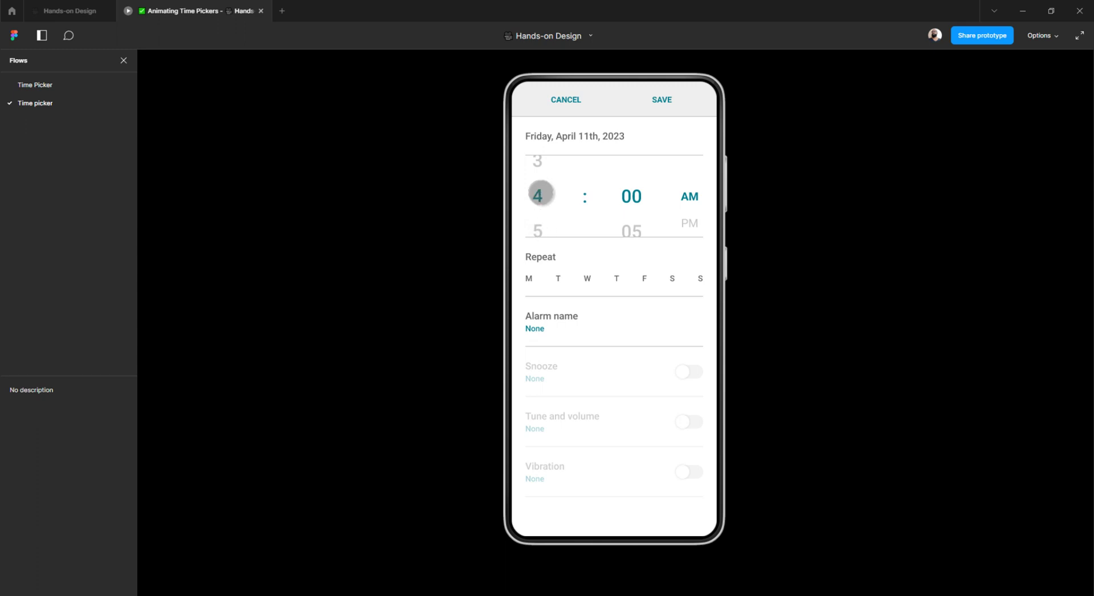
left_click_drag(659, 235, 639, 174)
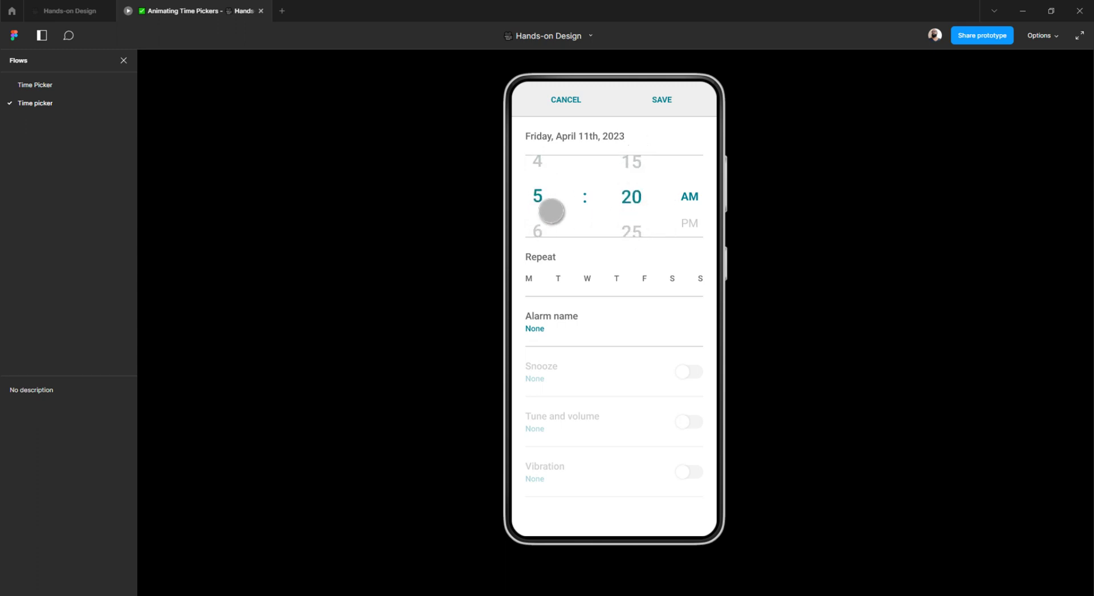
left_click_drag(691, 230, 688, 186)
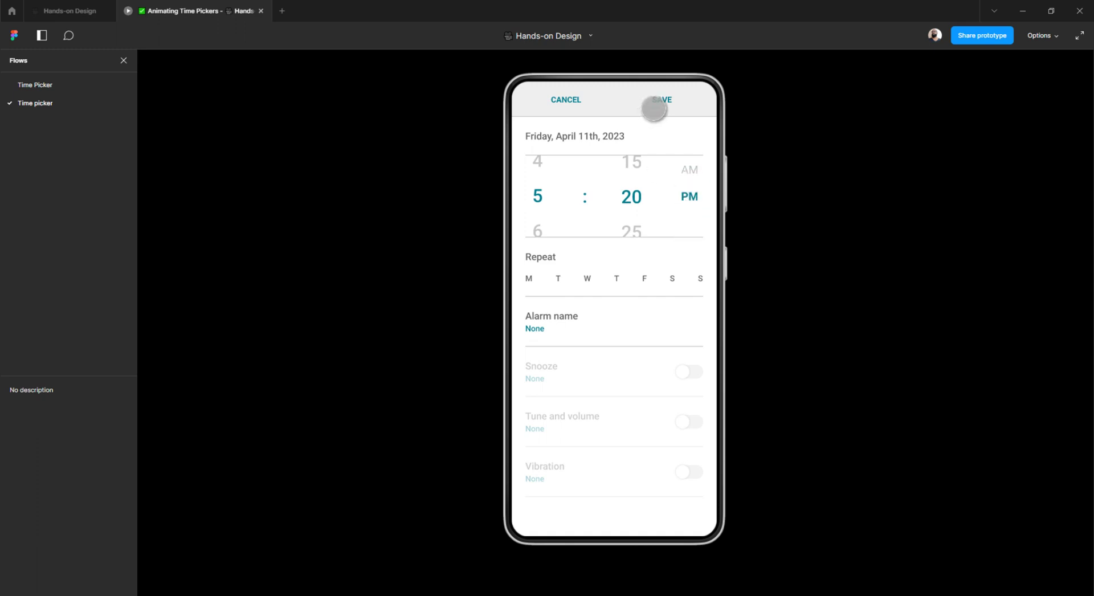
left_click(663, 100)
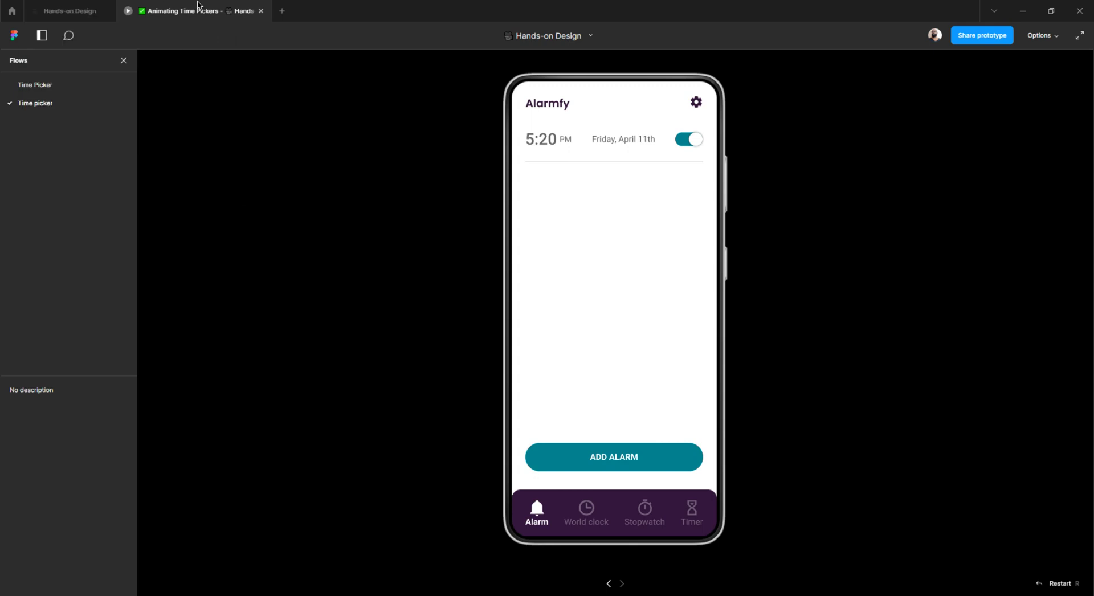
left_click(261, 11)
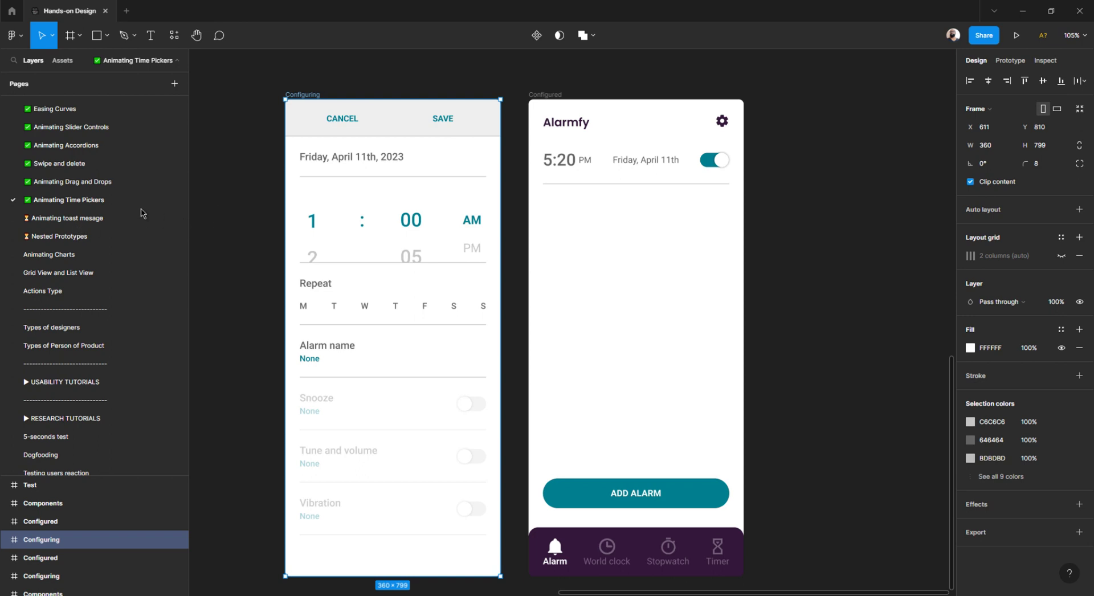
Open the PROTOTYPING page and look through the file's page list, from the Material Design patterns to the prototyping topics
scroll(142, 215, "up", 7)
scroll(85, 222, "down", 2)
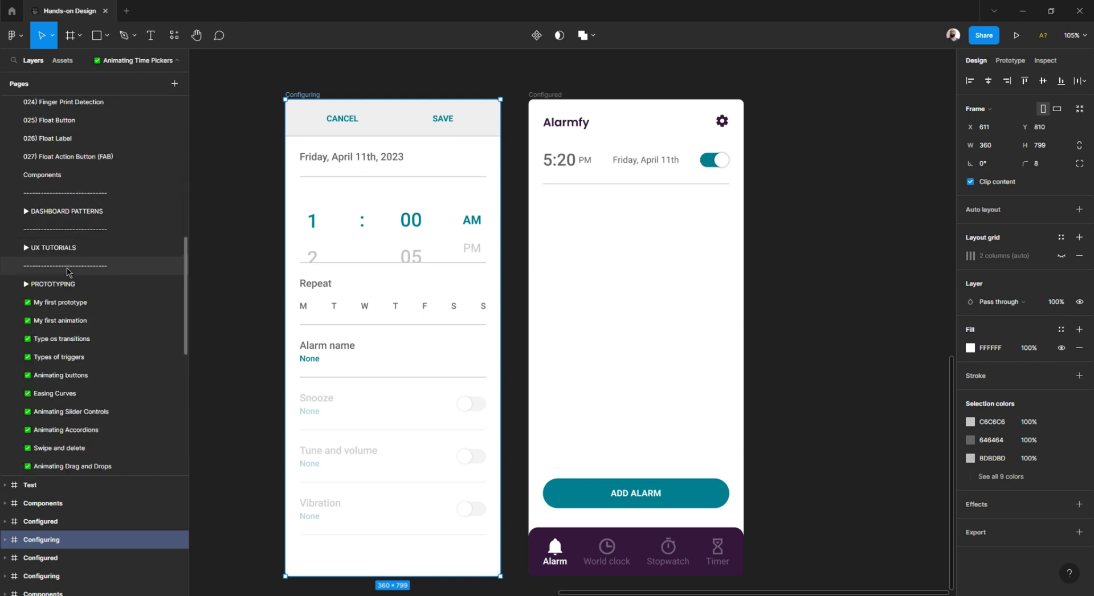
left_click(76, 285)
scroll(76, 284, "down", 2)
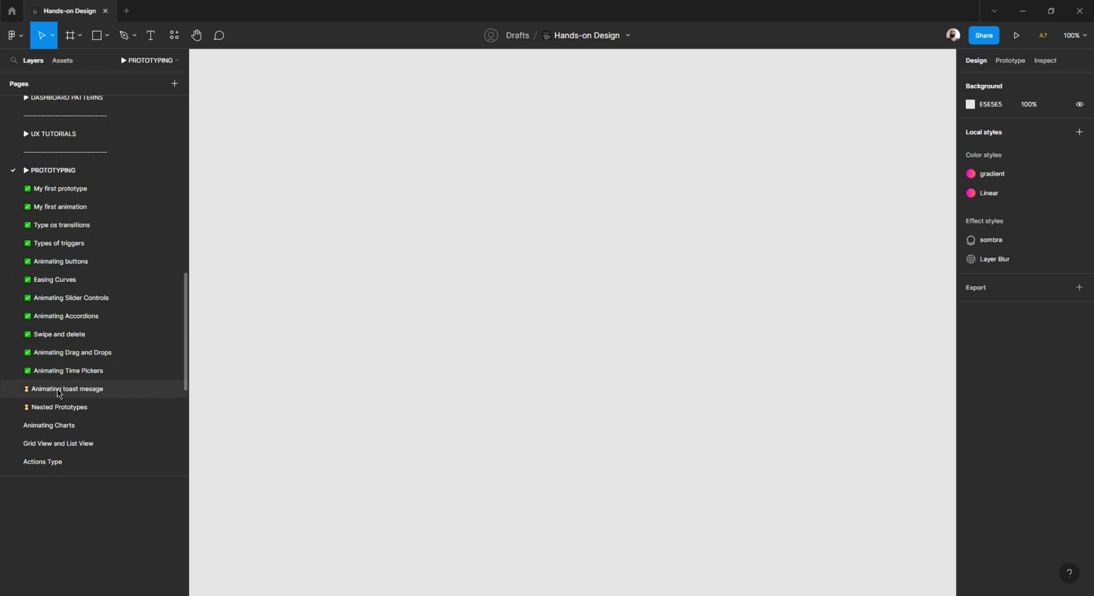
scroll(62, 374, "up", 15)
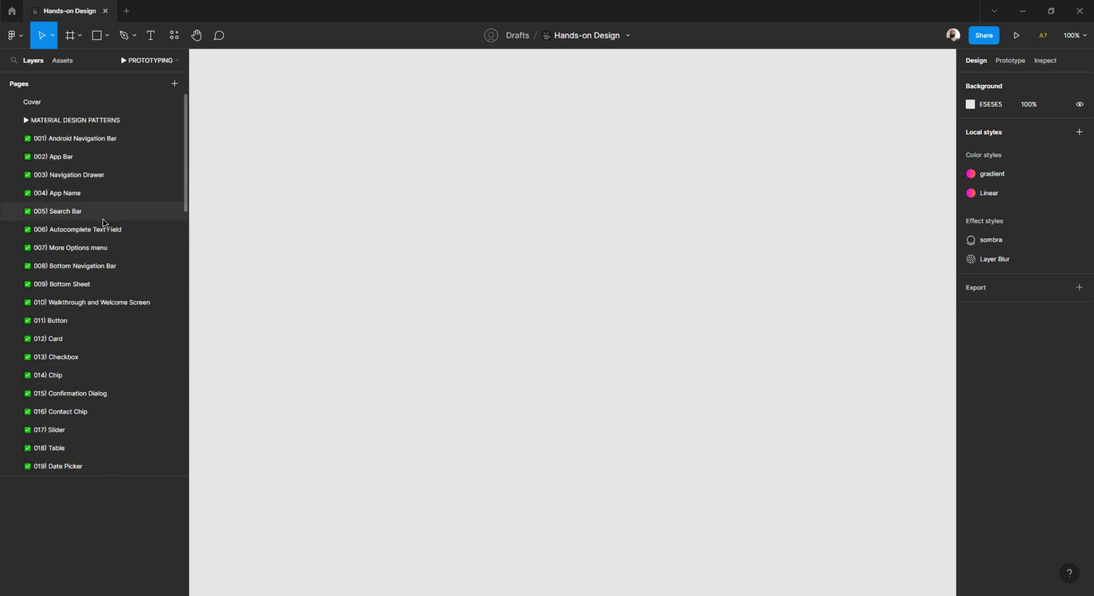
scroll(85, 352, "down", 2)
scroll(57, 211, "up", 2)
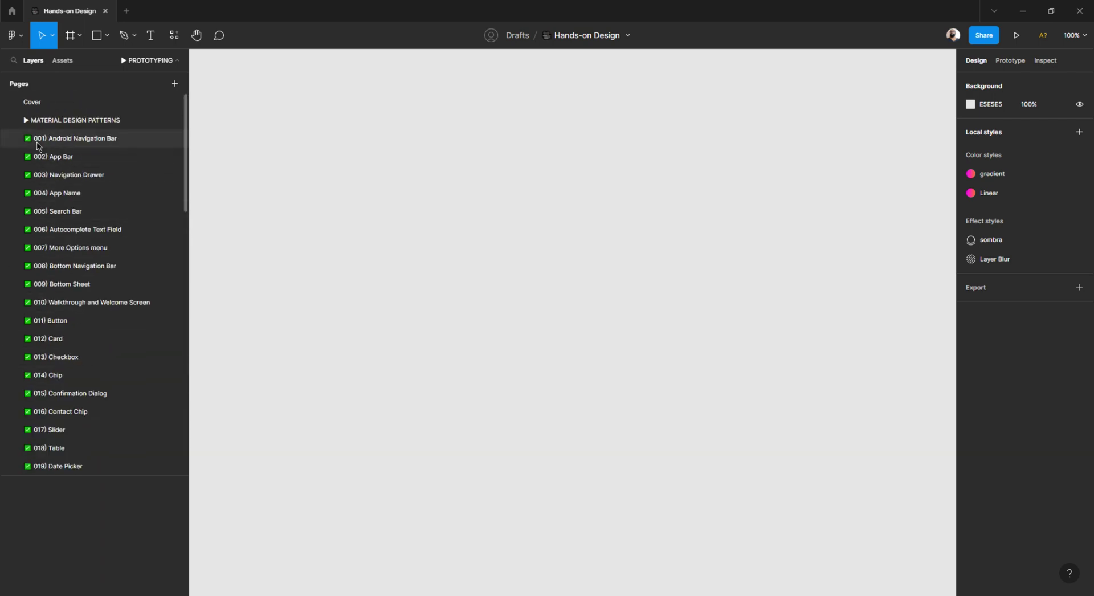
scroll(88, 176, "down", 5)
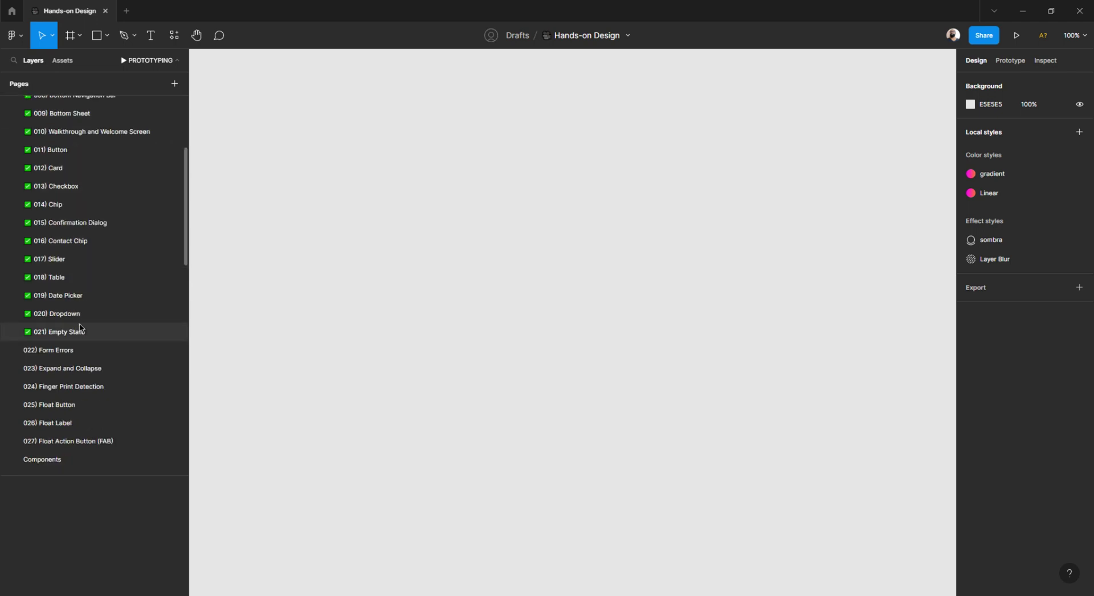
scroll(80, 327, "down", 10)
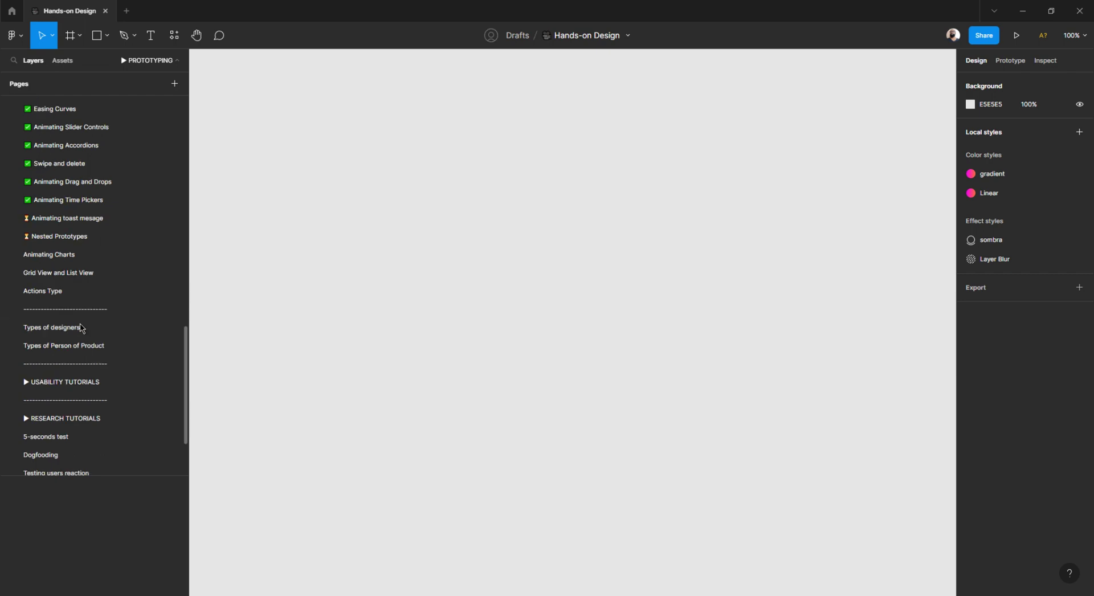
Open the Animating toast mesage page and run the prototype from its Configuring frame
left_click(86, 217)
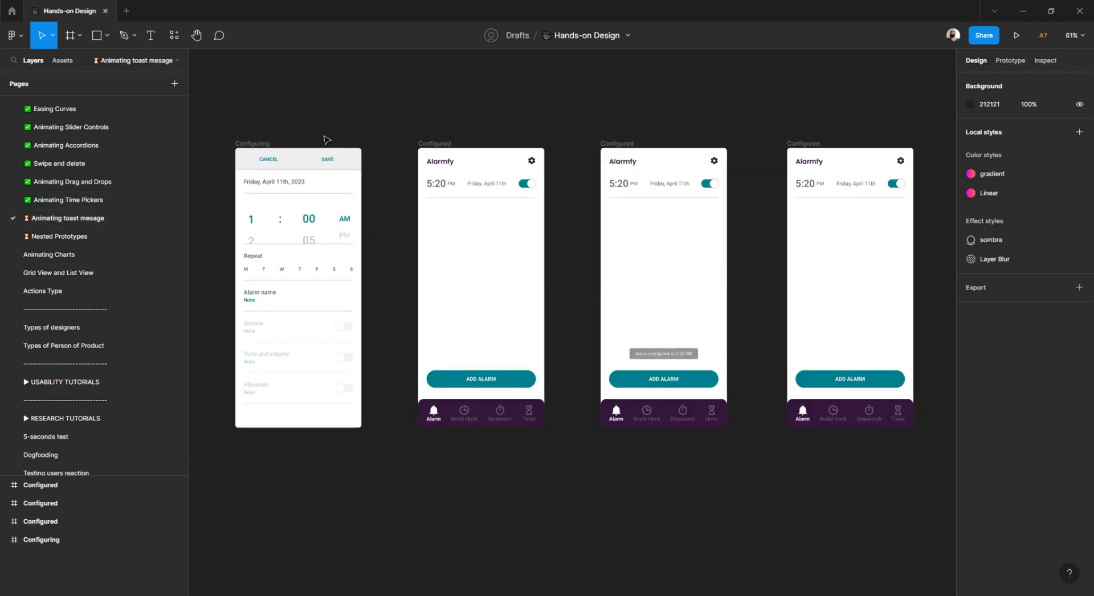
left_click(263, 142)
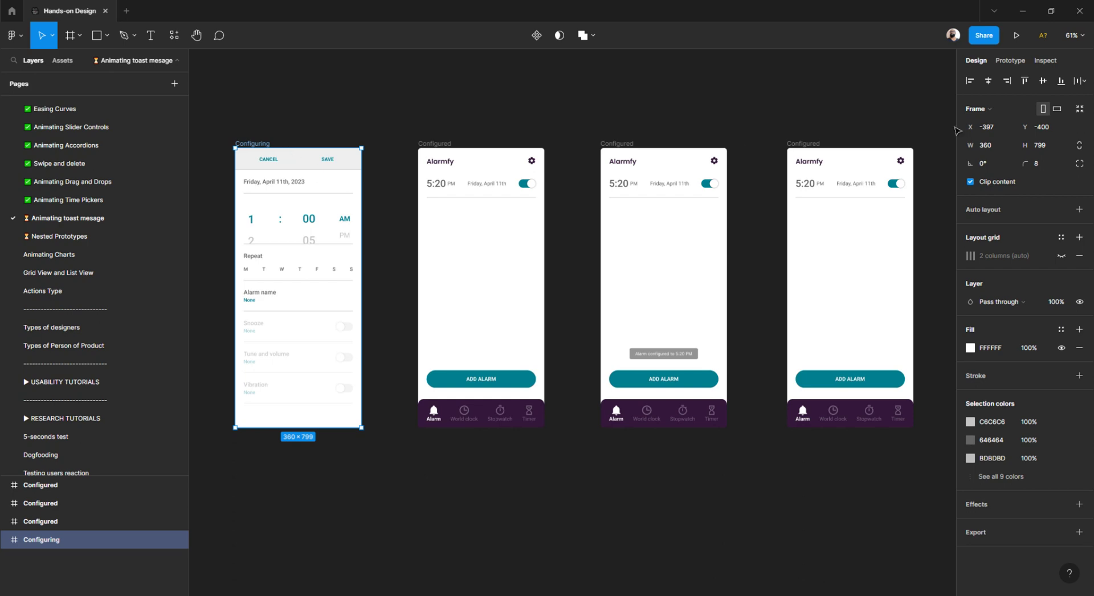
left_click(1017, 36)
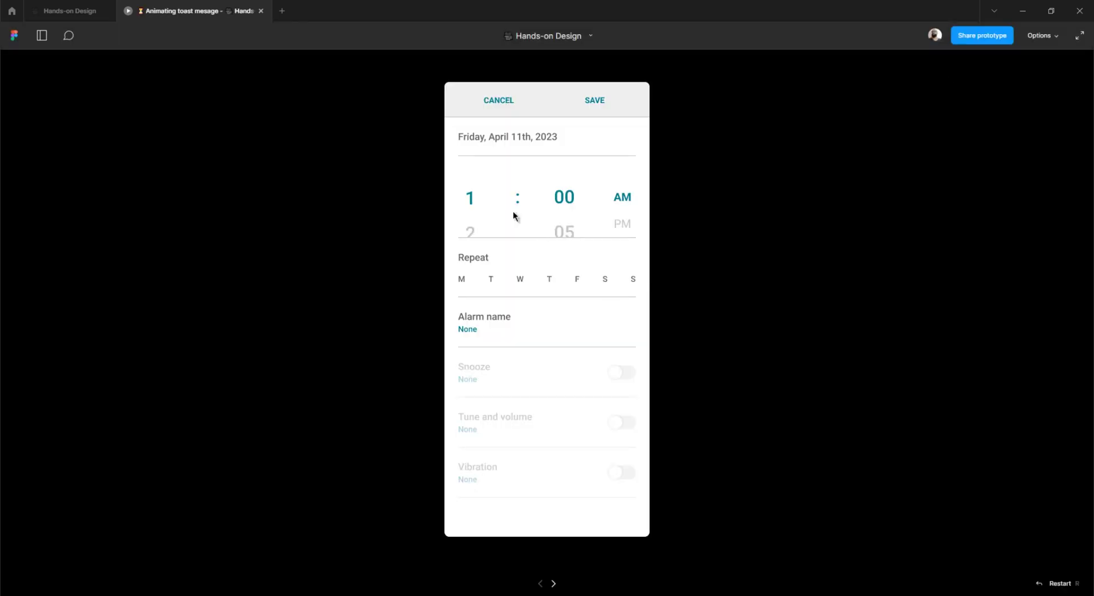
Test the toast prototype by setting the alarm to 5:20 PM and saving it, and close the preview
left_click(470, 229)
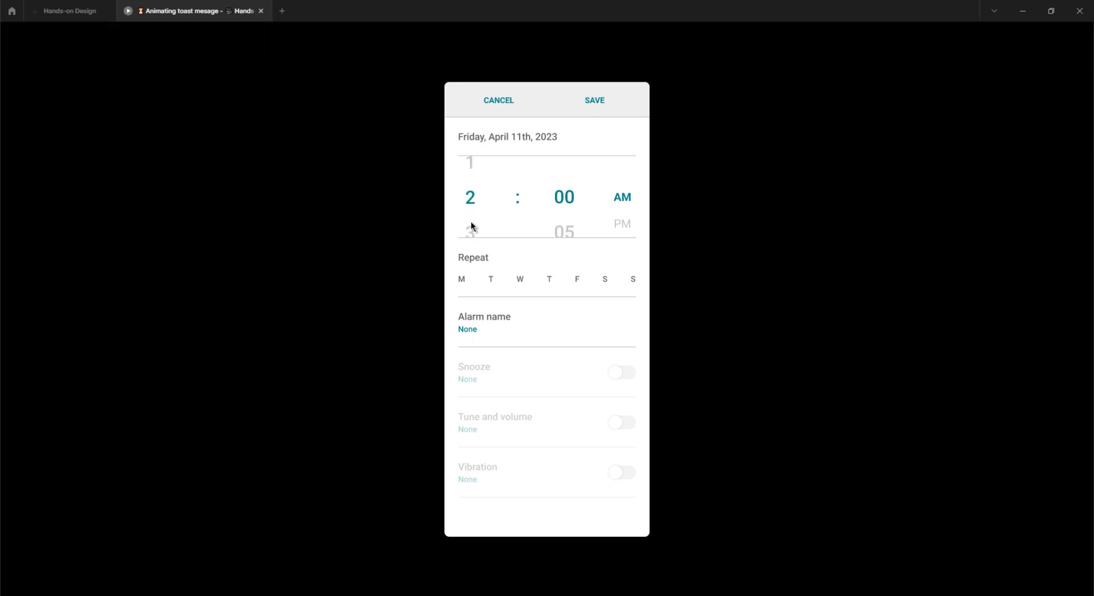
left_click_drag(470, 226, 473, 195)
left_click_drag(479, 231, 475, 187)
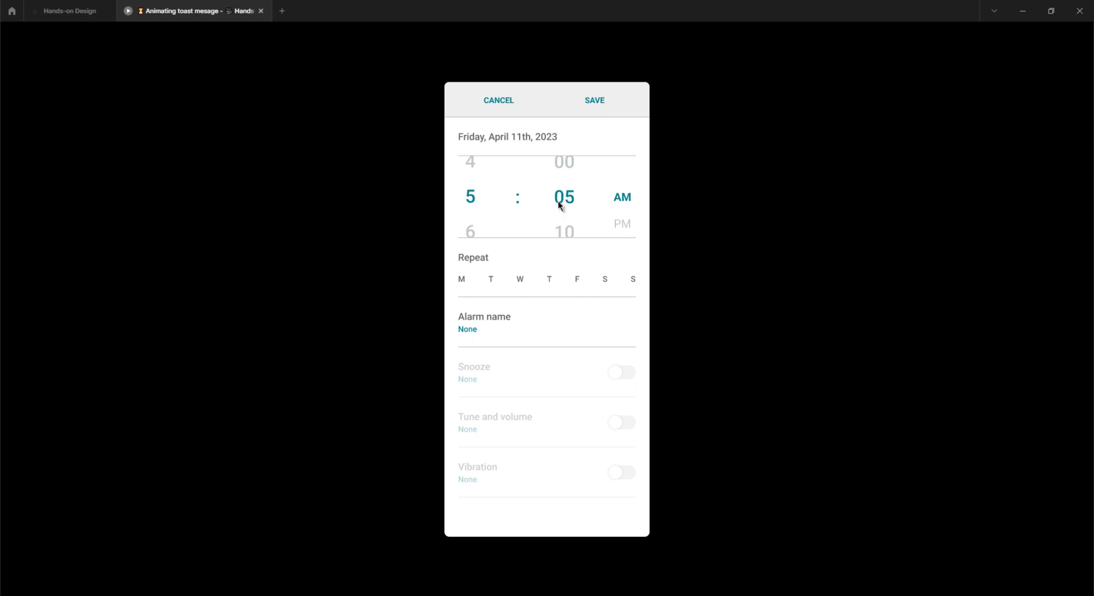
left_click(564, 231)
left_click_drag(564, 231, 566, 197)
scroll(564, 206, "down", 1)
scroll(621, 186, "down", 1)
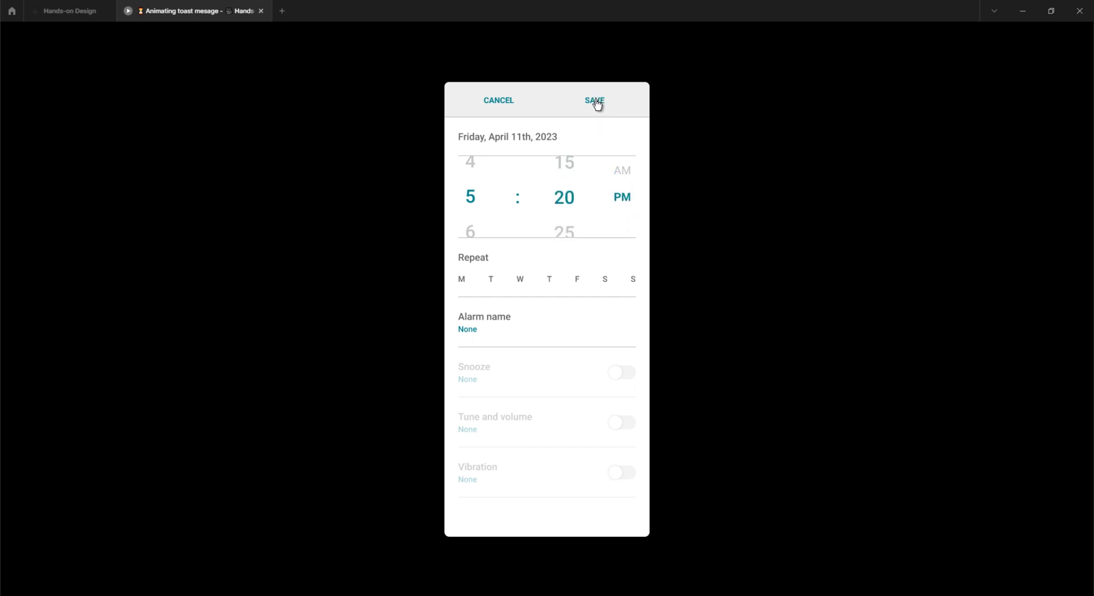
left_click(595, 101)
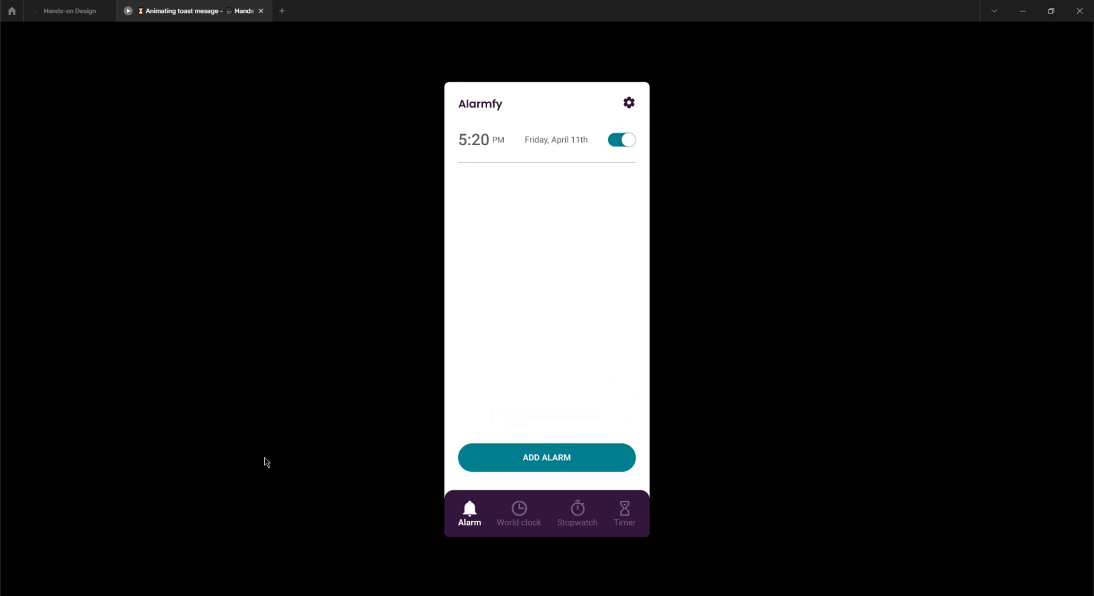
left_click(264, 462)
left_click(261, 12)
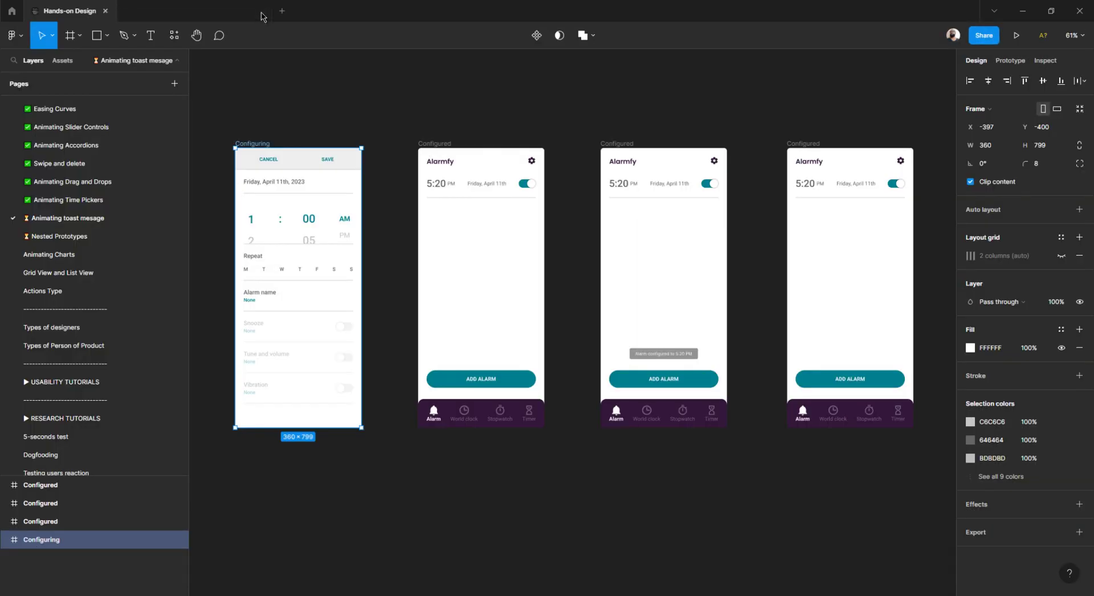
left_click(354, 117)
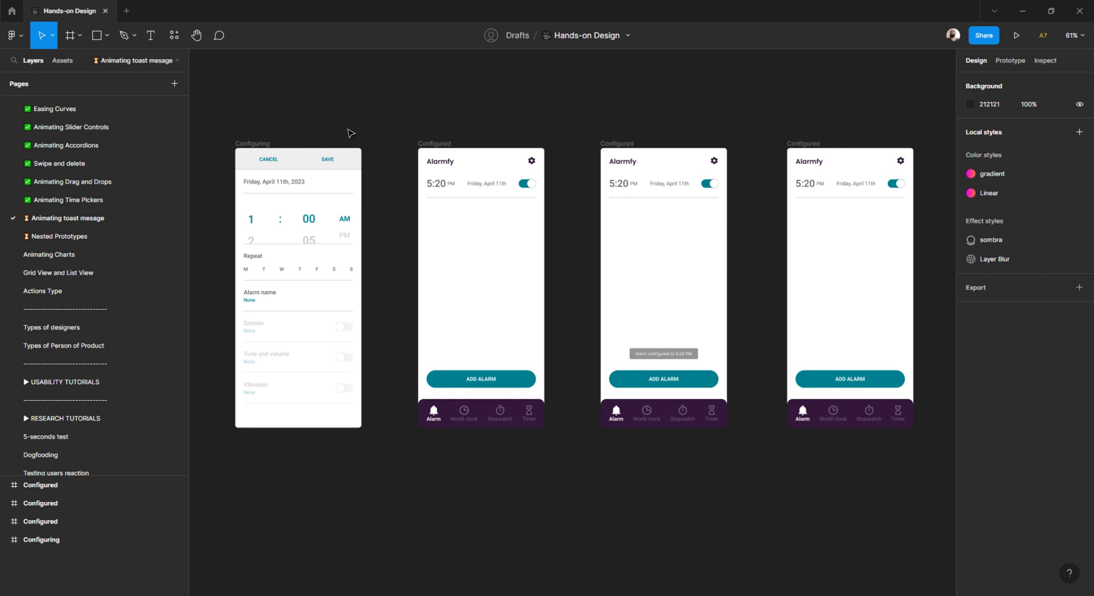
Copy the neighbouring Configuring and teal Configured frames on the Animating Time Pickers page
left_click(68, 201)
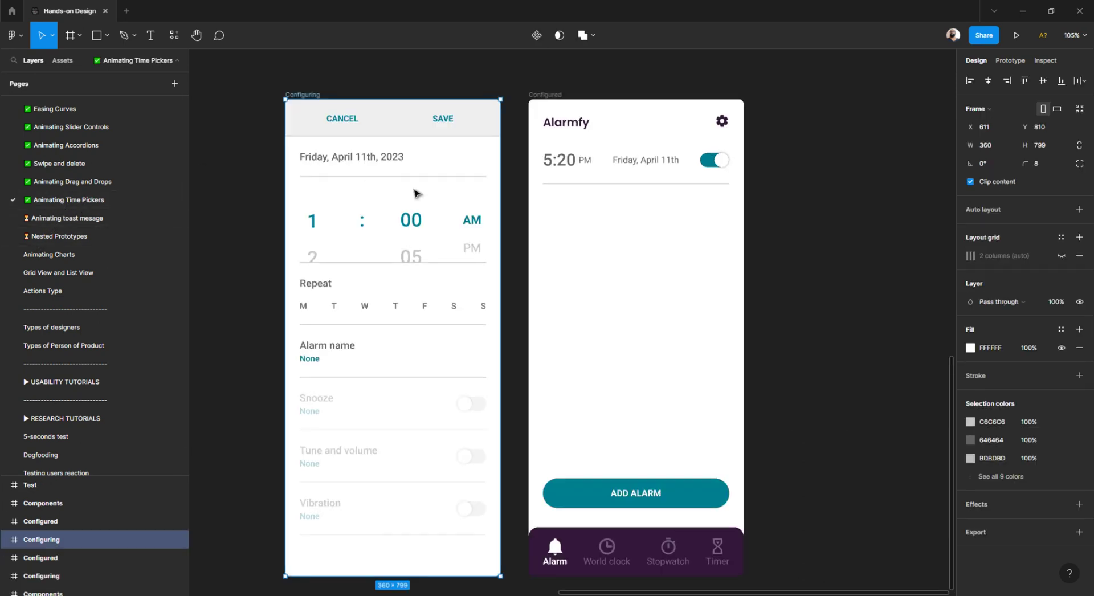
scroll(416, 193, "down", 3)
left_click(311, 94)
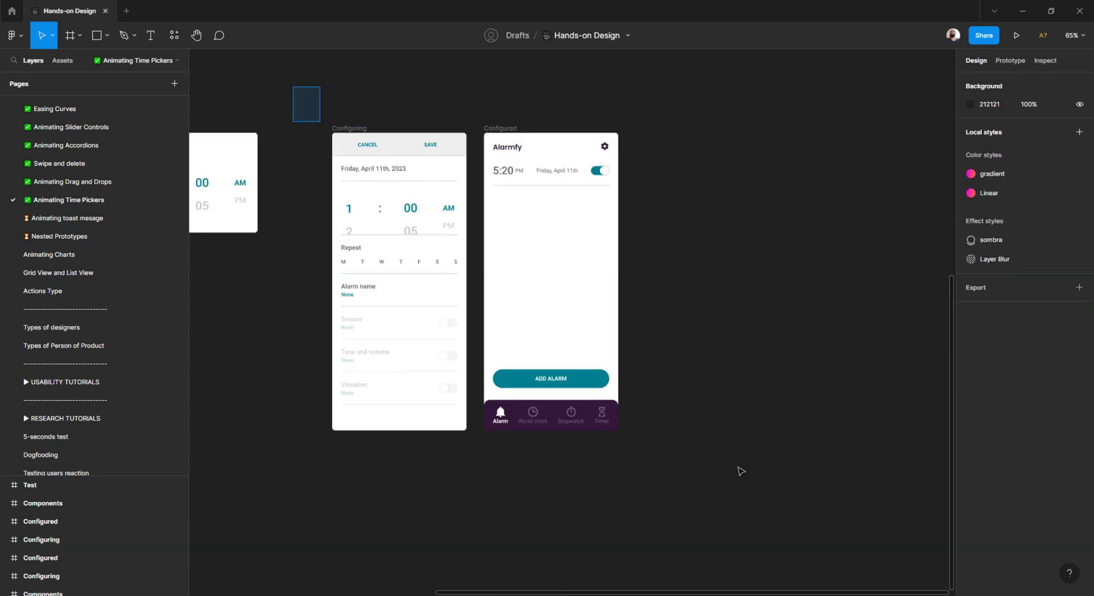
left_click_drag(740, 471, 754, 536)
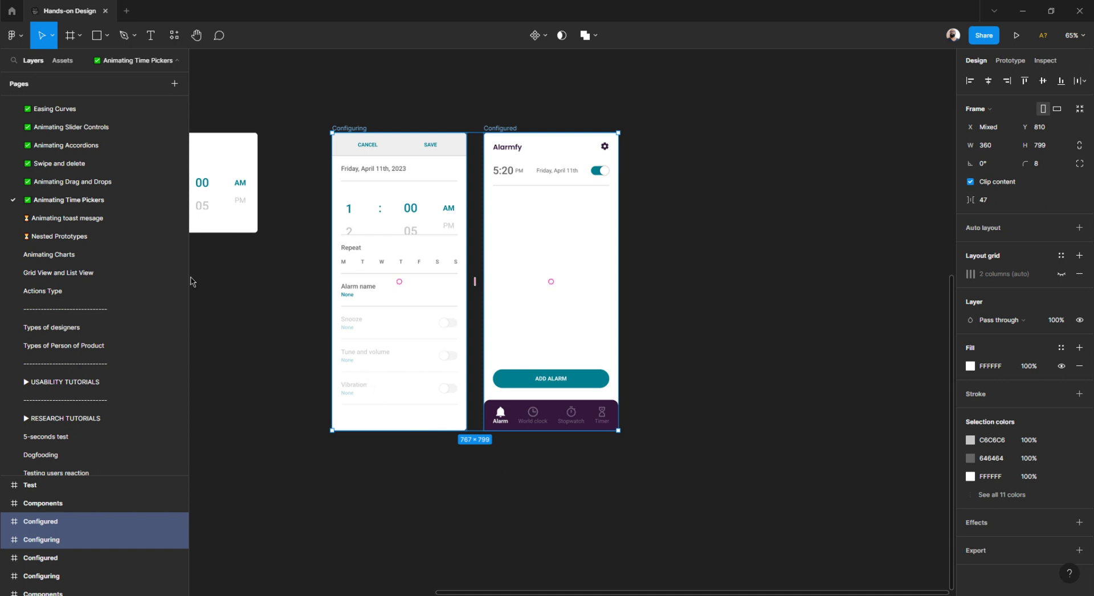
Paste the two copied frames onto the Animating toast mesage page, aligned with the Configuring frame beneath the existing row
left_click(109, 219)
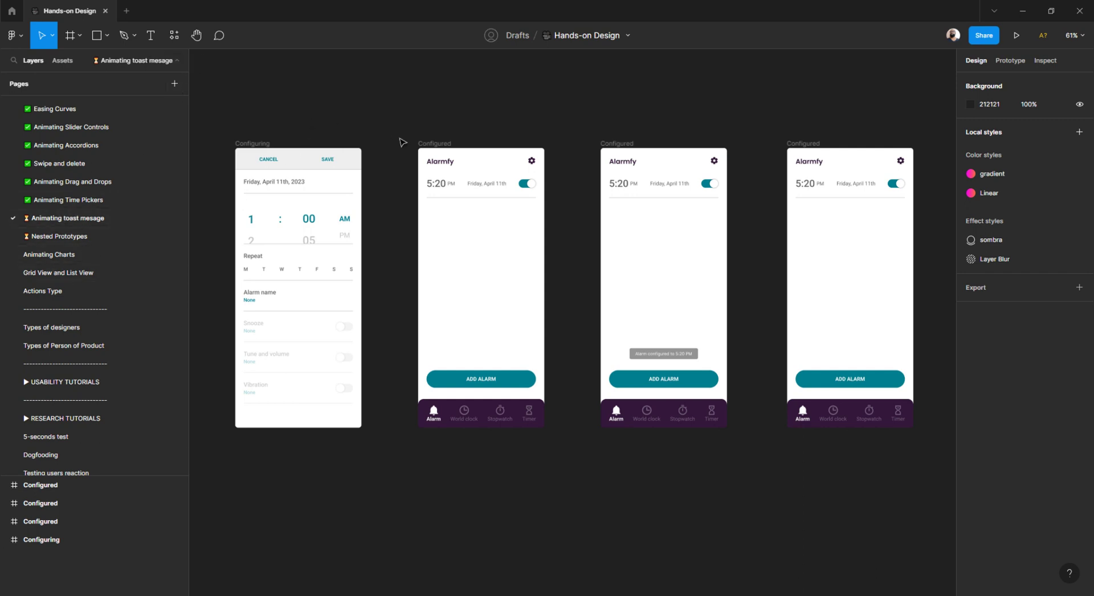
scroll(398, 139, "down", 2)
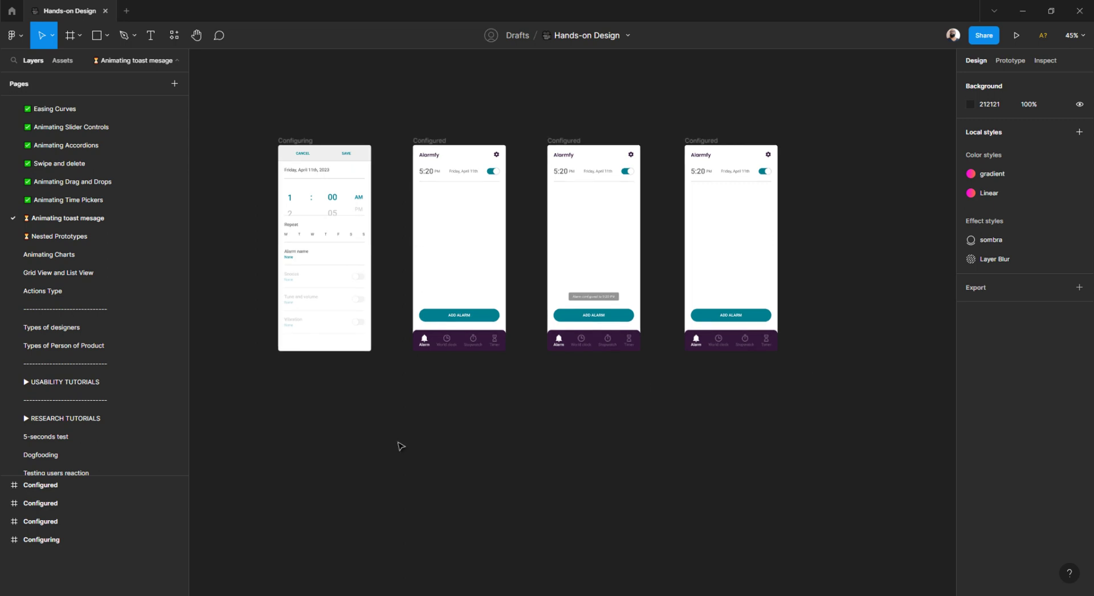
key("ctrl+v")
left_click_drag(519, 238, 321, 406)
scroll(336, 403, "down", 2)
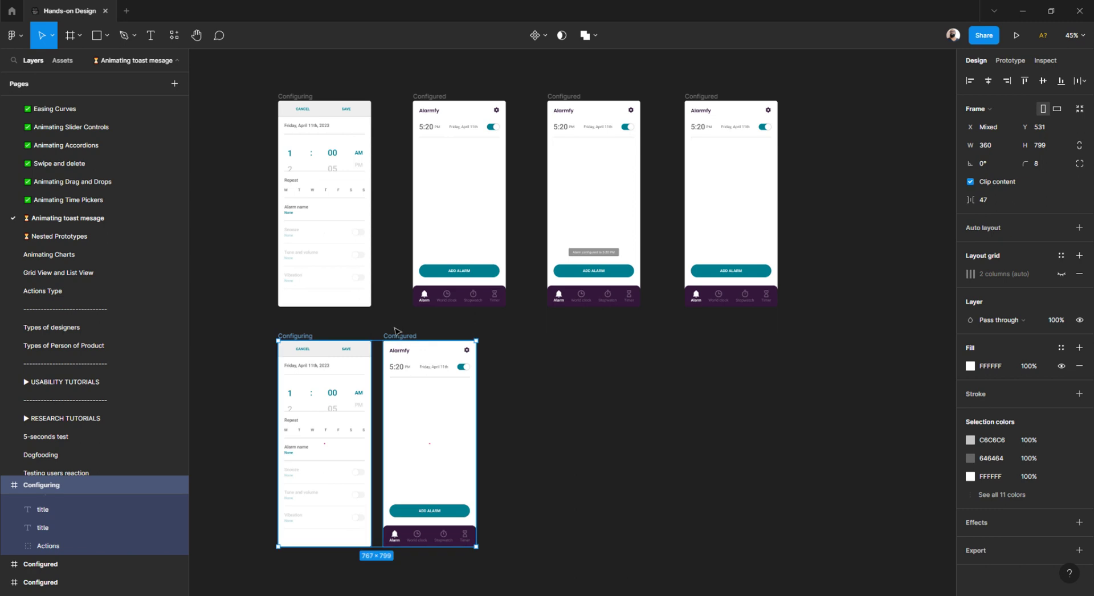
Move the pasted Configured frame horizontally so it lines up beneath the first Configured frame of the upper row
left_click(397, 331)
left_click_drag(395, 337, 425, 339)
scroll(450, 348, "down", 1)
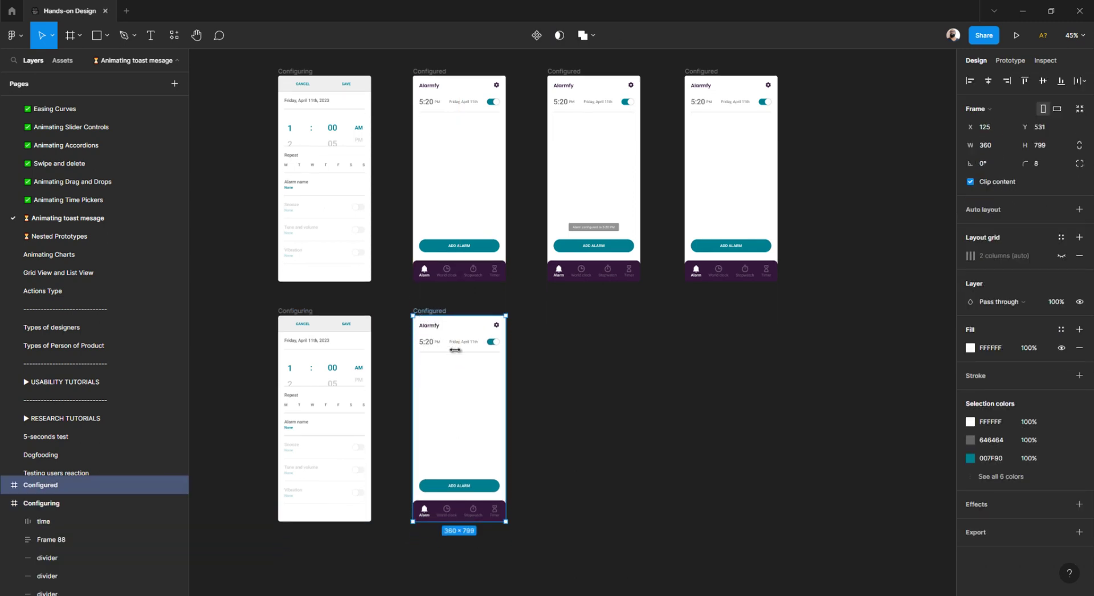
left_click(591, 359)
Duplicate the lower Configured frame twice, spacing the copies evenly in the row at X 646 and X 1167
left_click(428, 312)
scroll(429, 312, "down", 1)
scroll(428, 302, "up", 1)
scroll(436, 293, "down", 1)
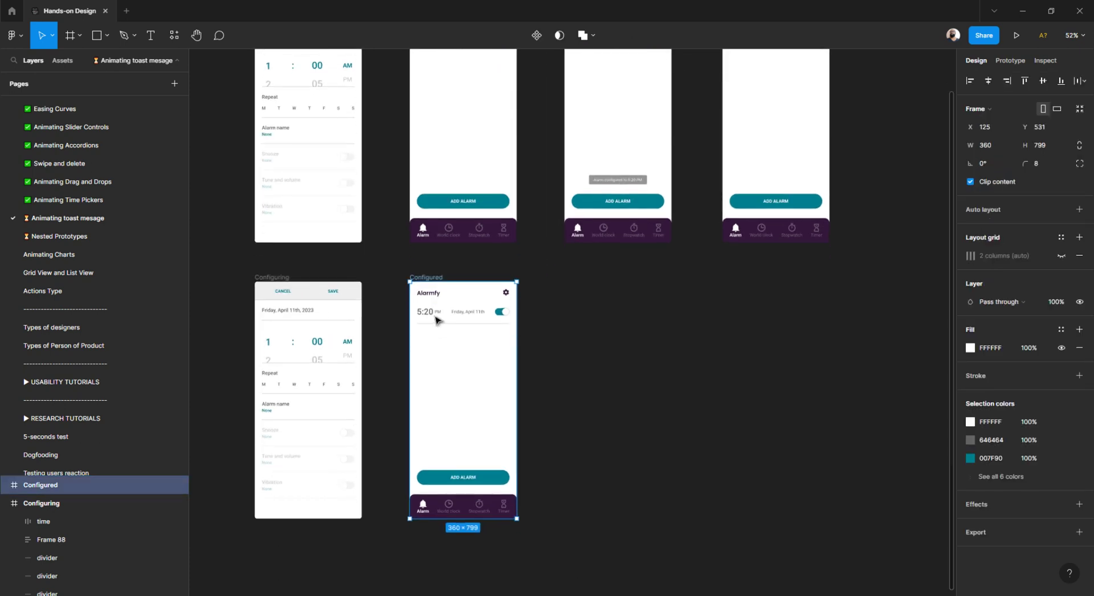
key("ctrl+d")
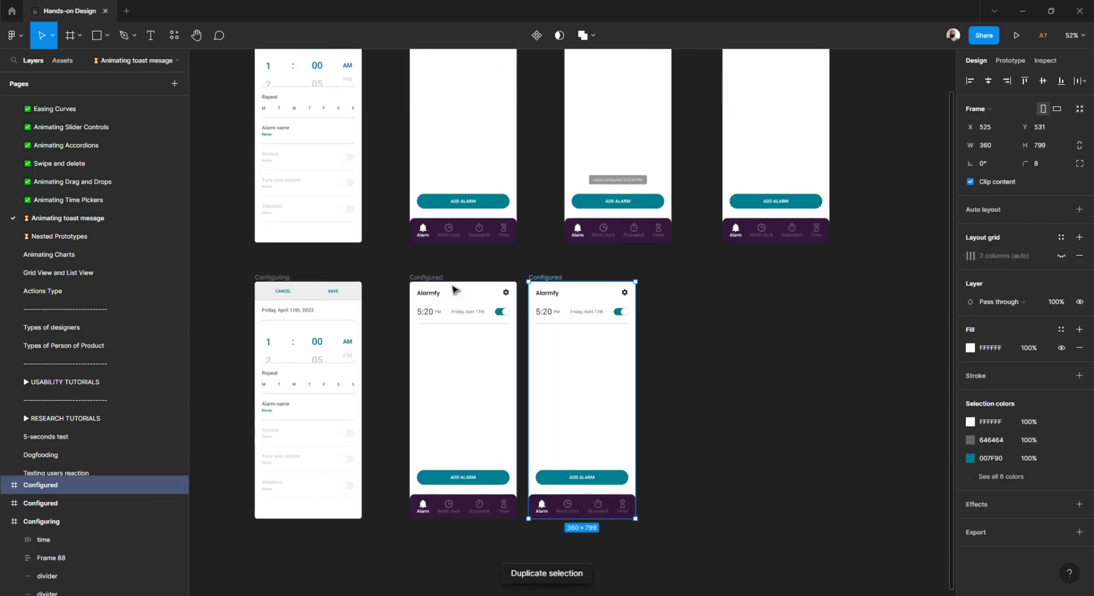
left_click_drag(549, 278, 585, 280)
scroll(575, 279, "right", 3)
scroll(532, 270, "down", 1)
scroll(532, 270, "right", 7)
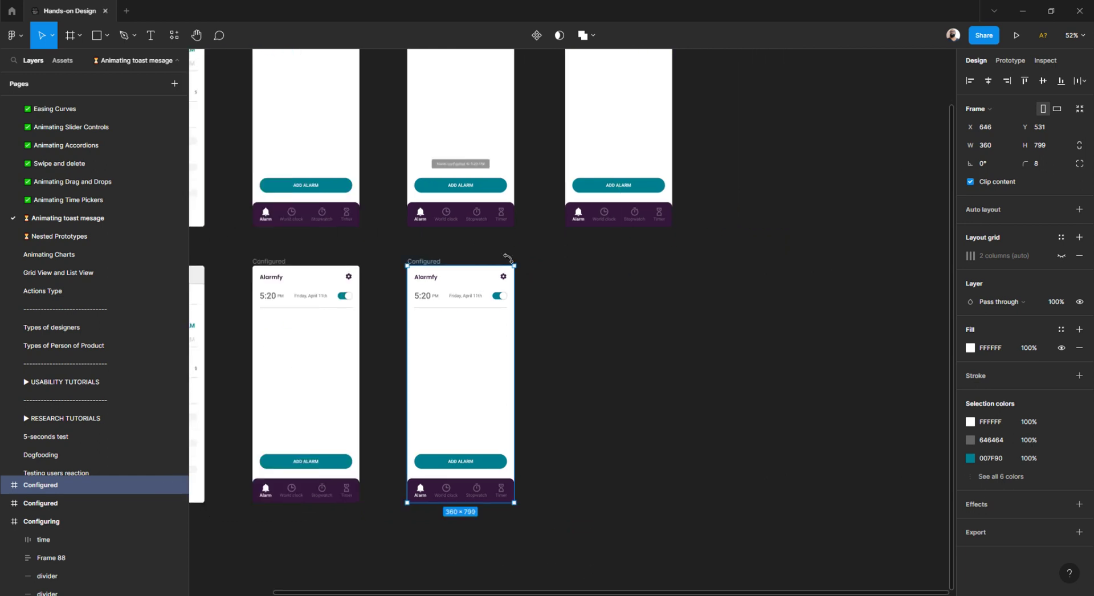
scroll(479, 257, "down", 1)
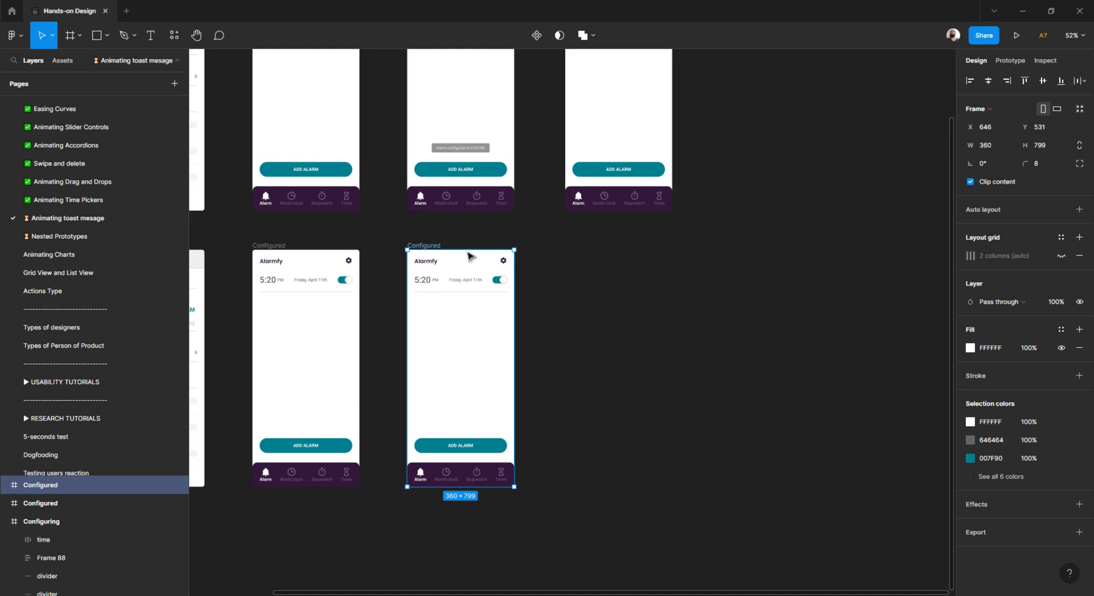
key("ctrl+d")
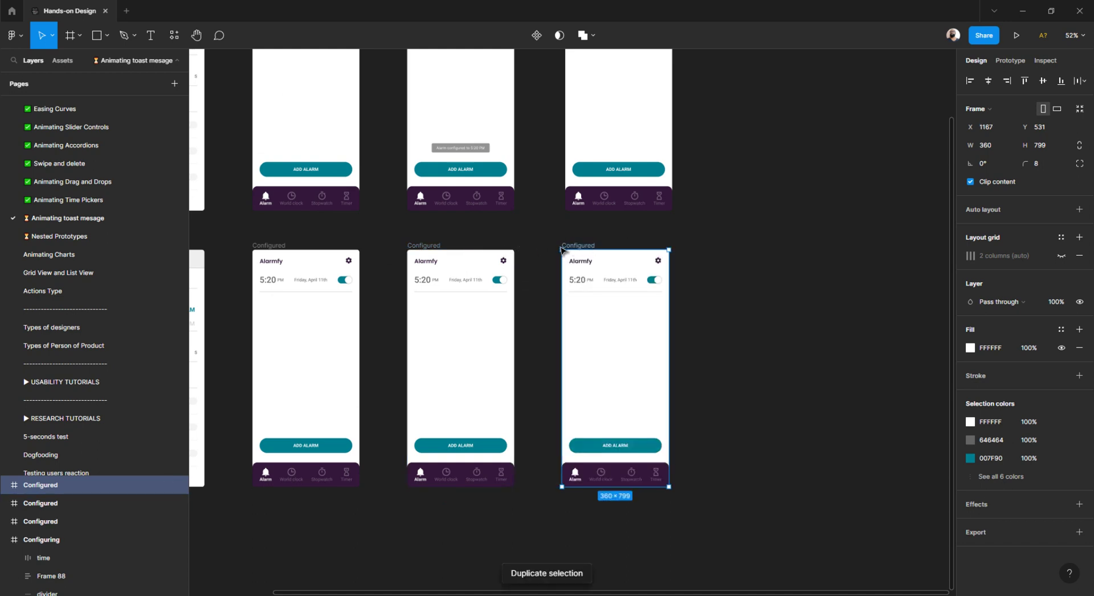
left_click(757, 310)
Select the grey toast message in the upper row's middle Configured frame to examine its layout and fill
scroll(440, 229, "up", 1)
scroll(441, 229, "up", 3)
scroll(441, 230, "left", 8)
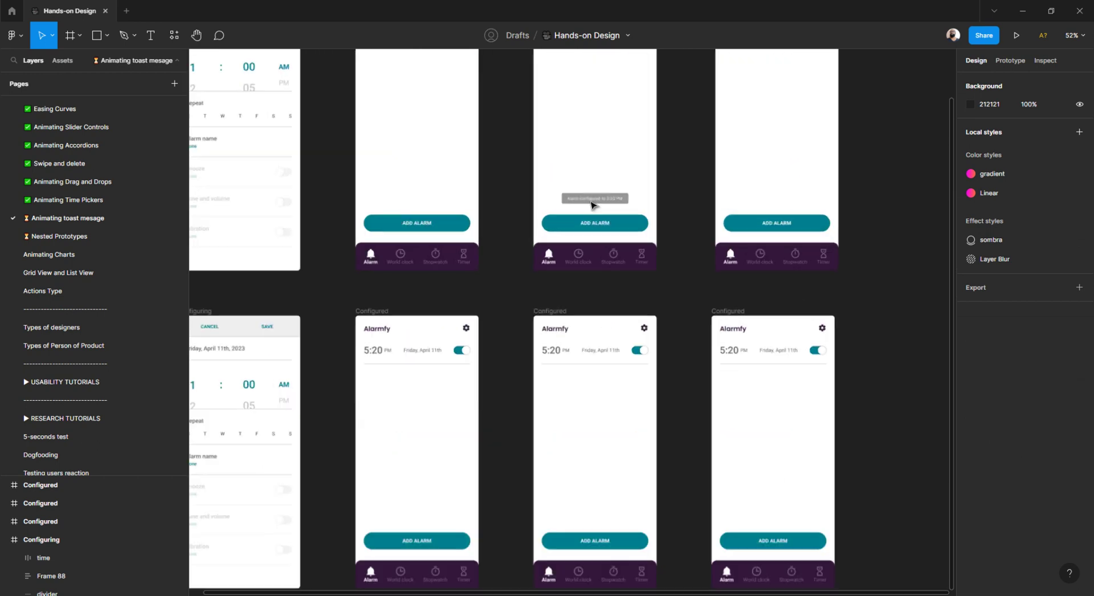
scroll(590, 187, "up", 5)
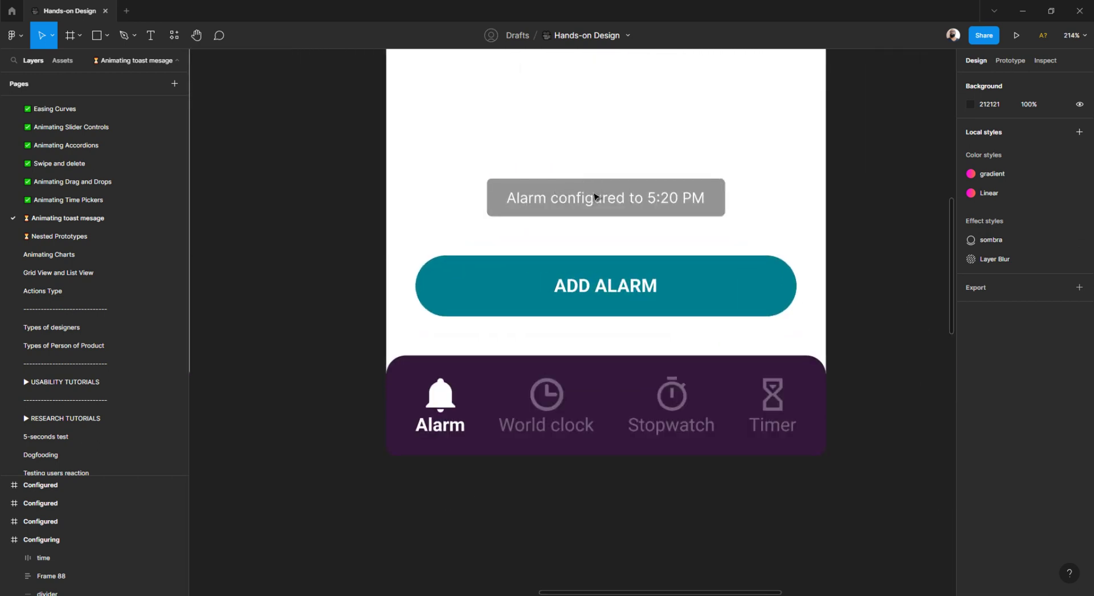
double_click(587, 198)
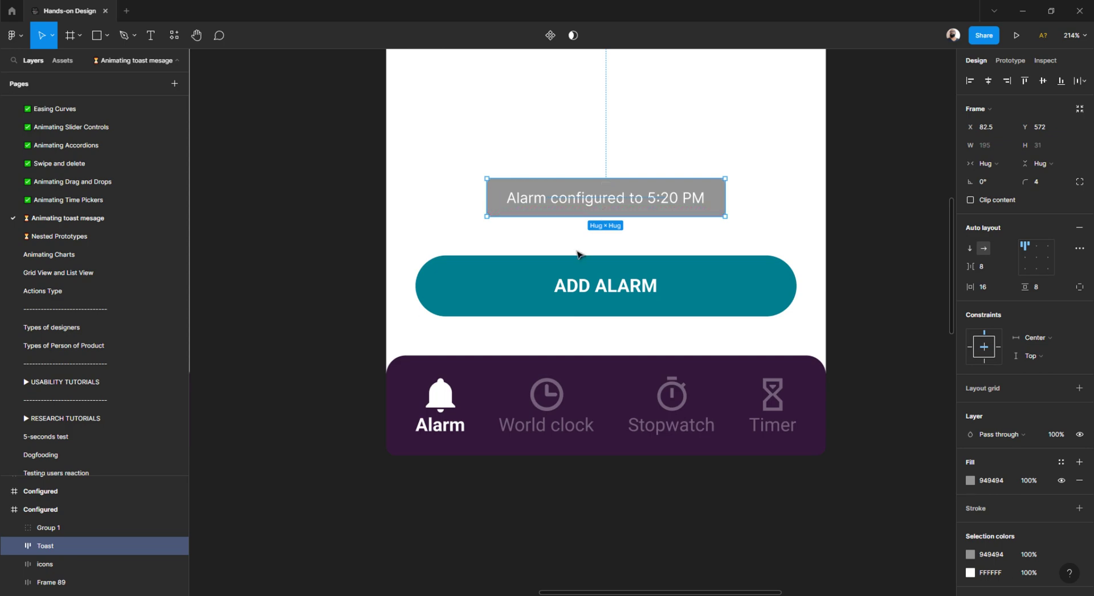
Start a text layer above the ADD ALARM button in the lower row's middle Configured frame
scroll(579, 255, "down", 5)
scroll(580, 254, "down", 3)
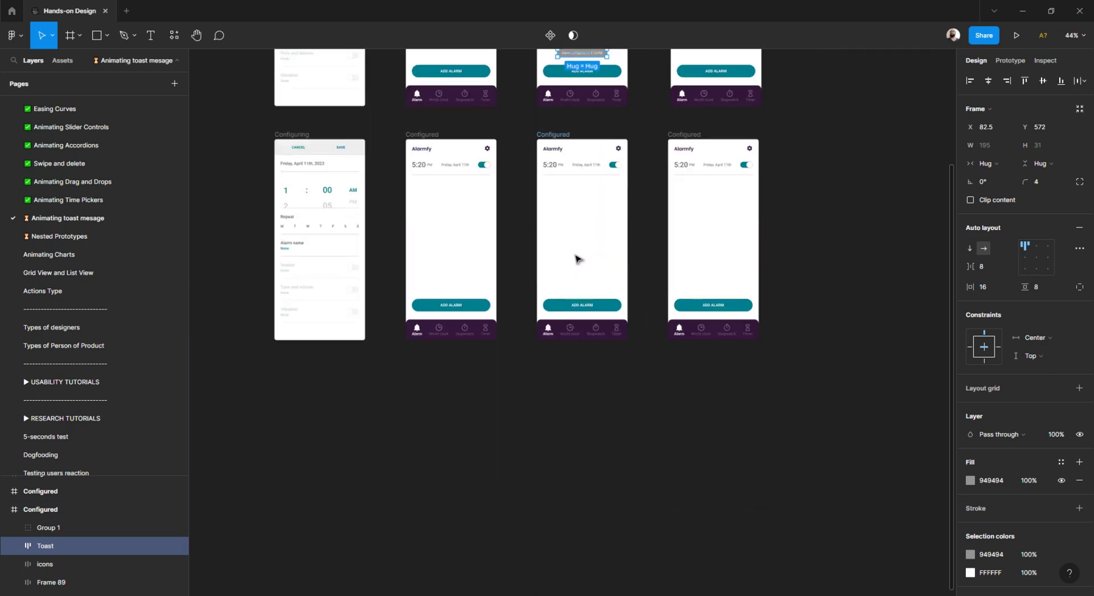
scroll(573, 255, "up", 1, "ctrl")
scroll(572, 253, "up", 2)
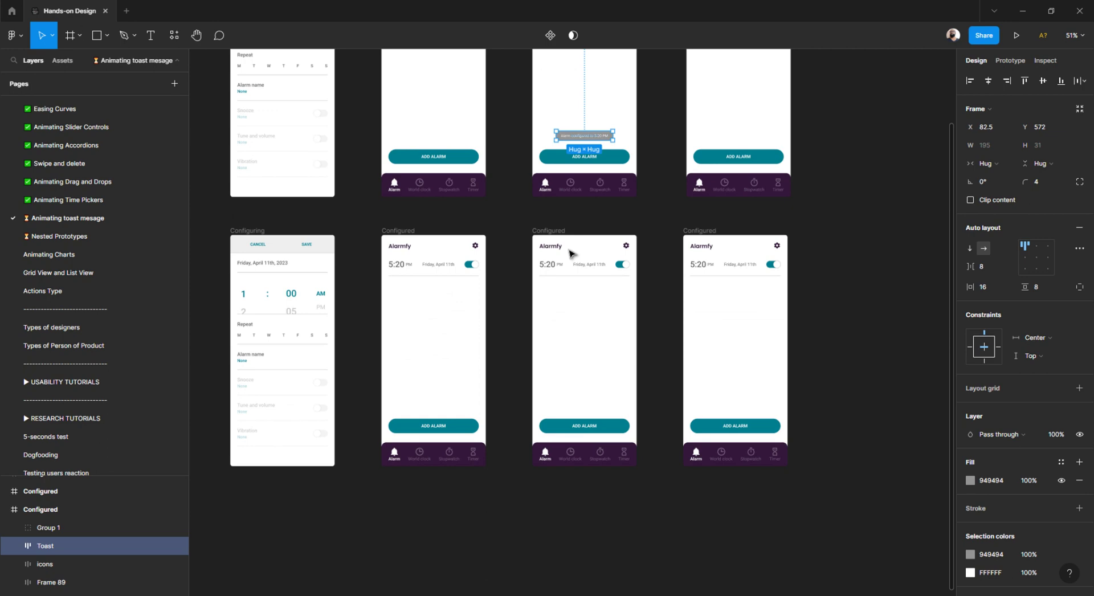
scroll(481, 249, "up", 1, "ctrl")
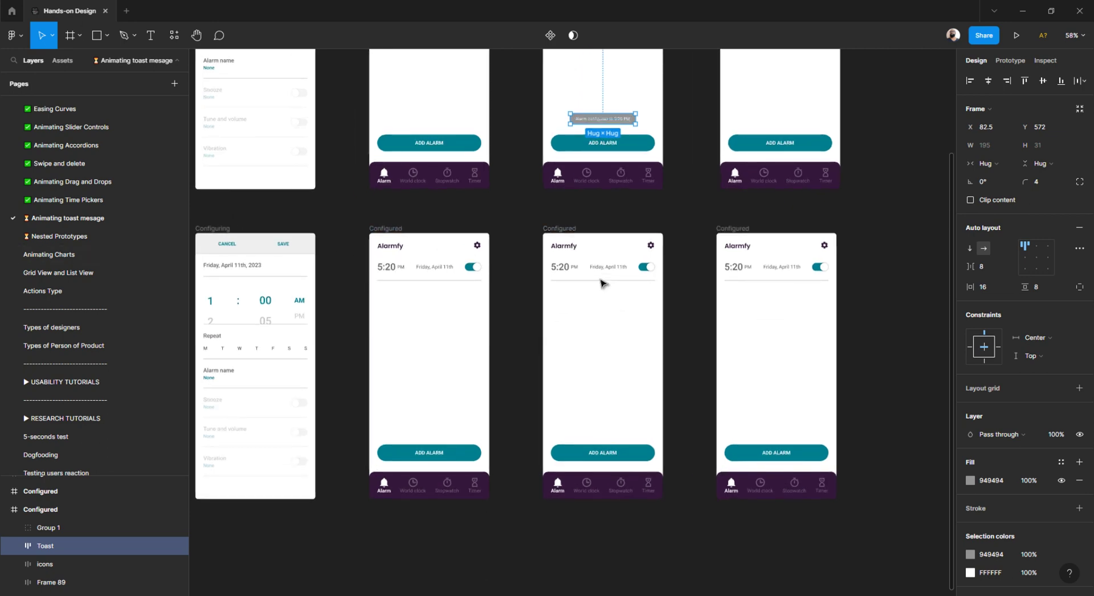
scroll(601, 284, "up", 3, "ctrl")
scroll(599, 286, "down", 2)
scroll(595, 291, "up", 1, "ctrl")
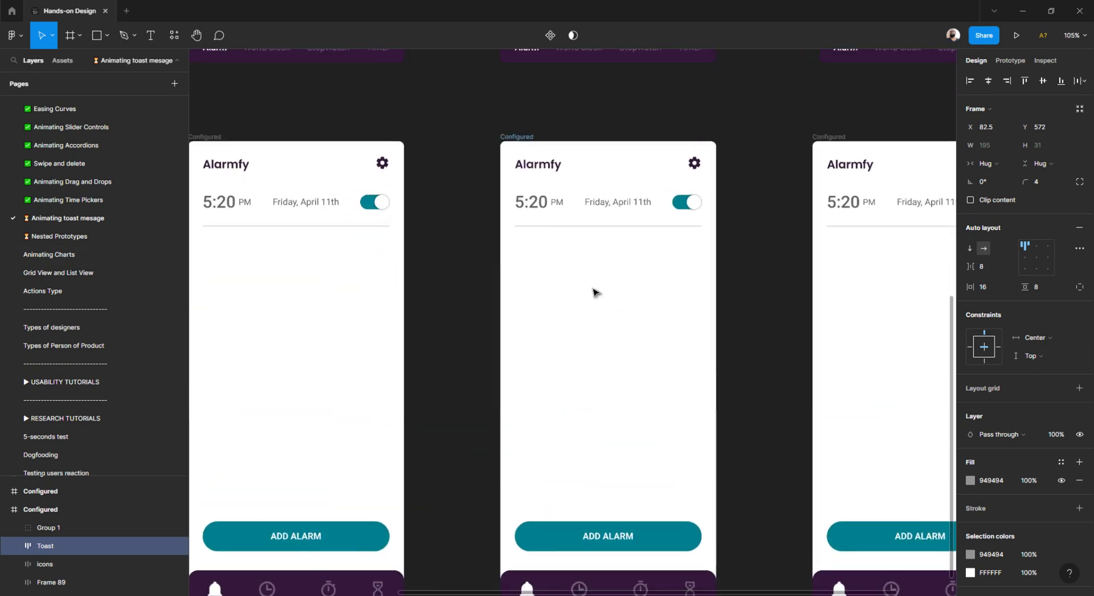
scroll(595, 293, "down", 2)
scroll(595, 292, "up", 3, "ctrl")
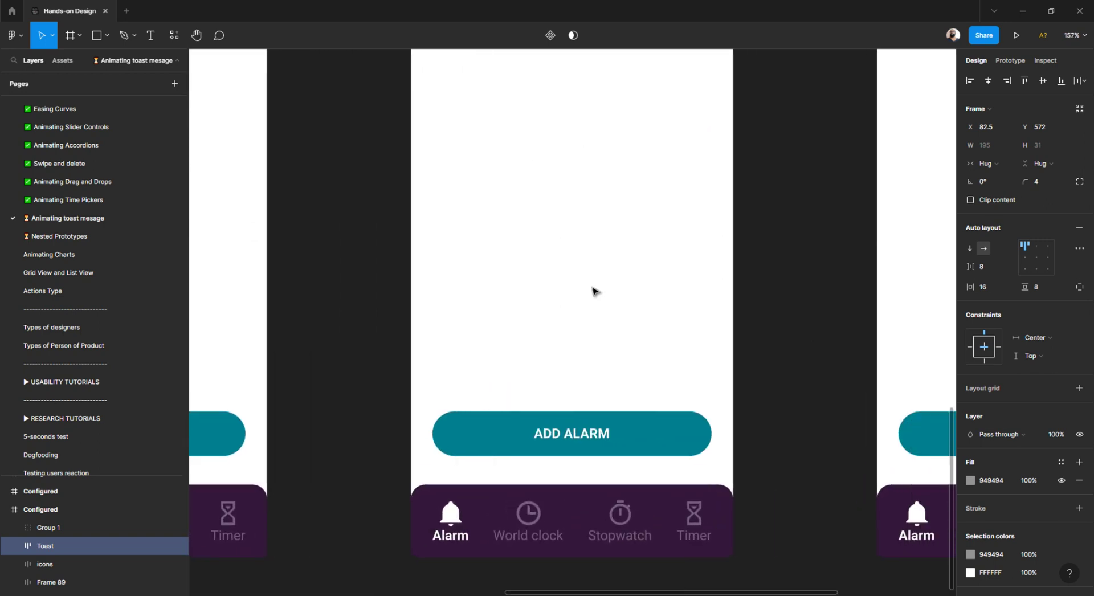
scroll(542, 302, "up", 1, "ctrl")
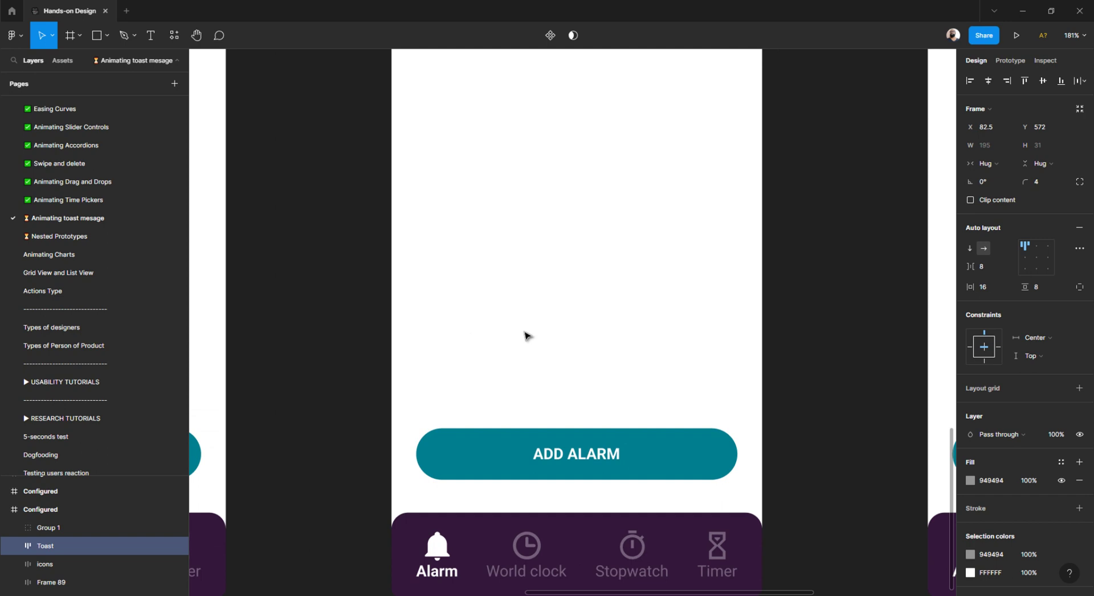
key("t")
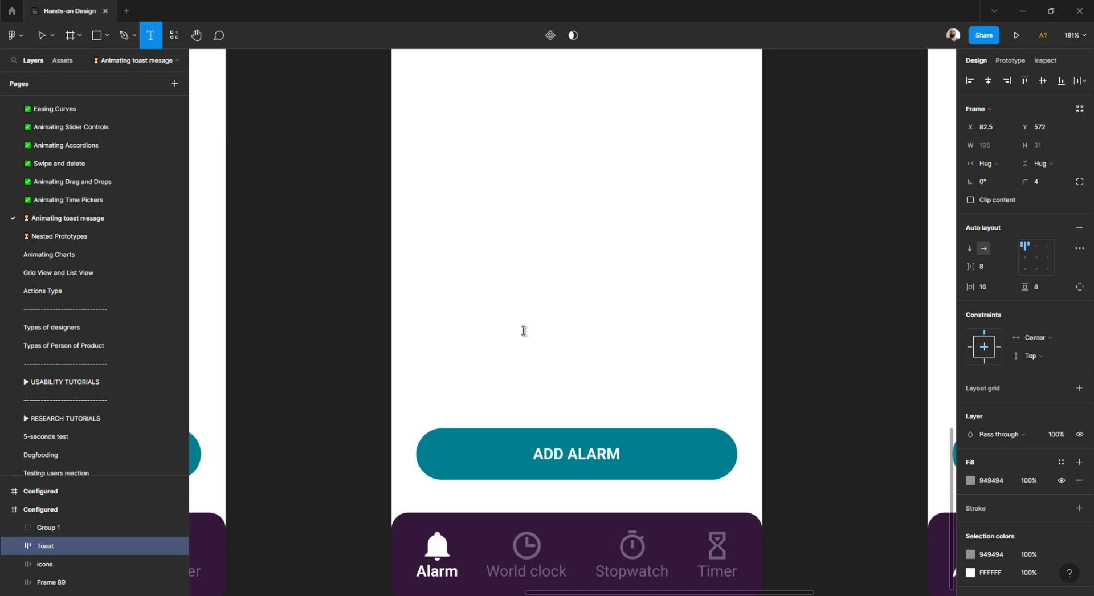
left_click(524, 331)
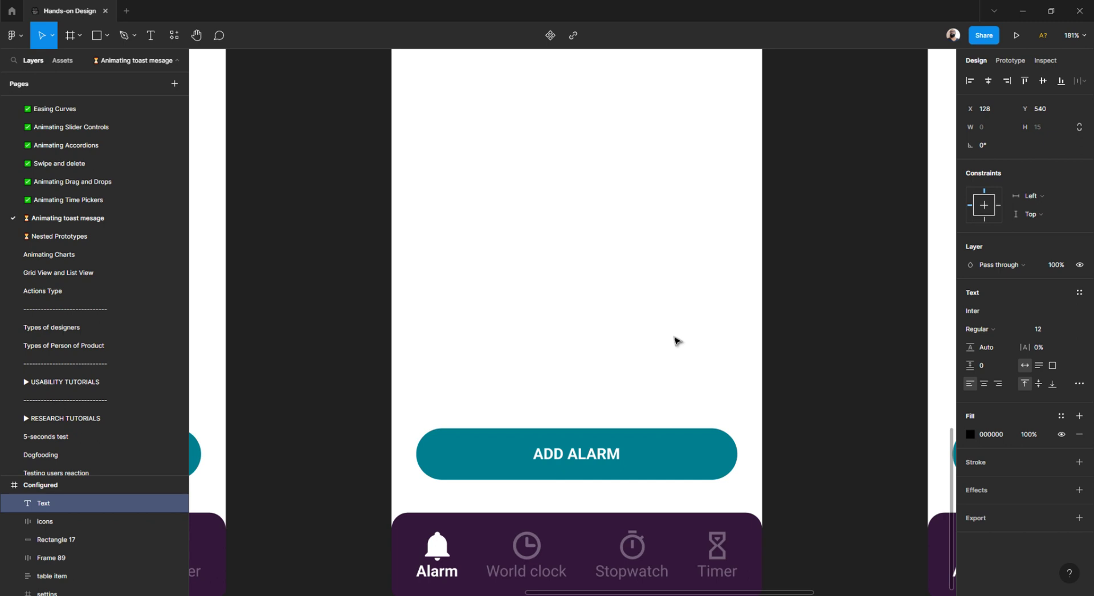
Copy the text "Alarm configured to 5:20 PM" from the toast in the upper row's frame
scroll(675, 340, "up", 20)
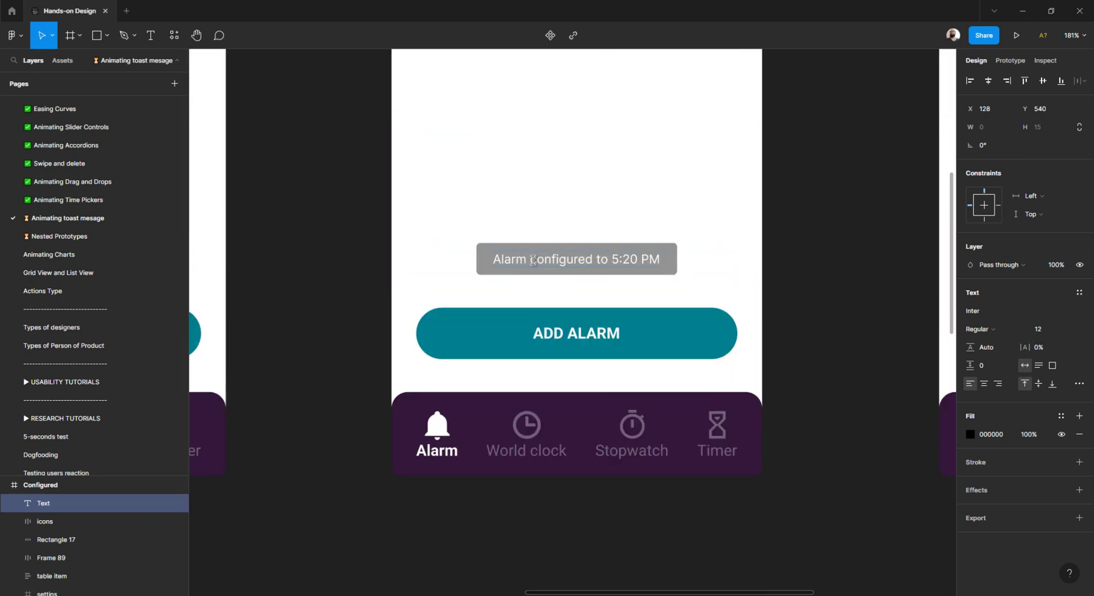
left_click(632, 260)
double_click(631, 260)
key("ctrl+c")
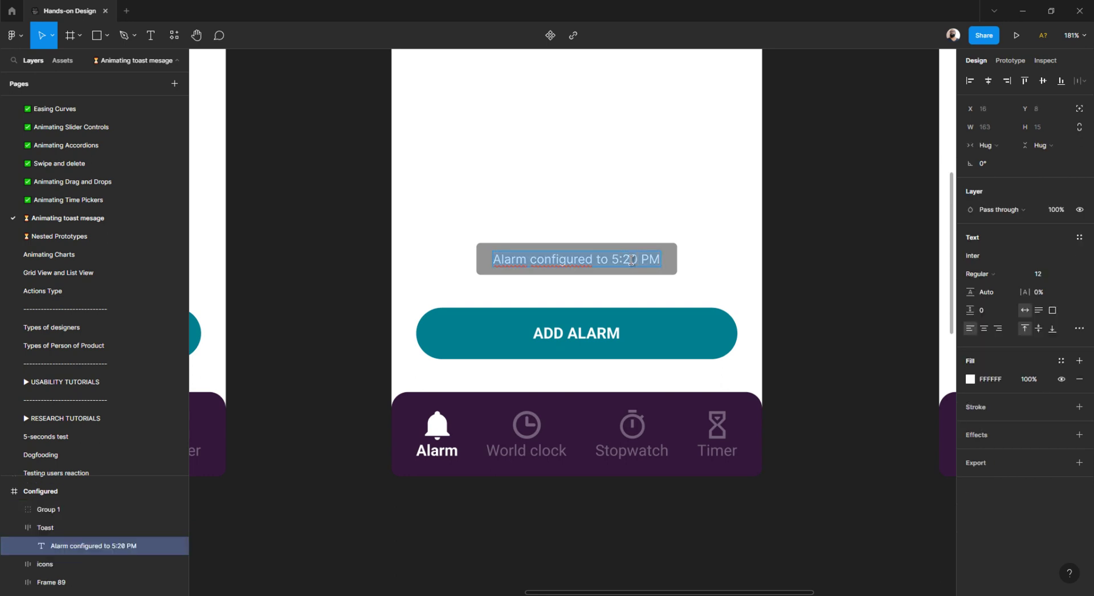
key("Escape")
scroll(559, 325, "down", 10)
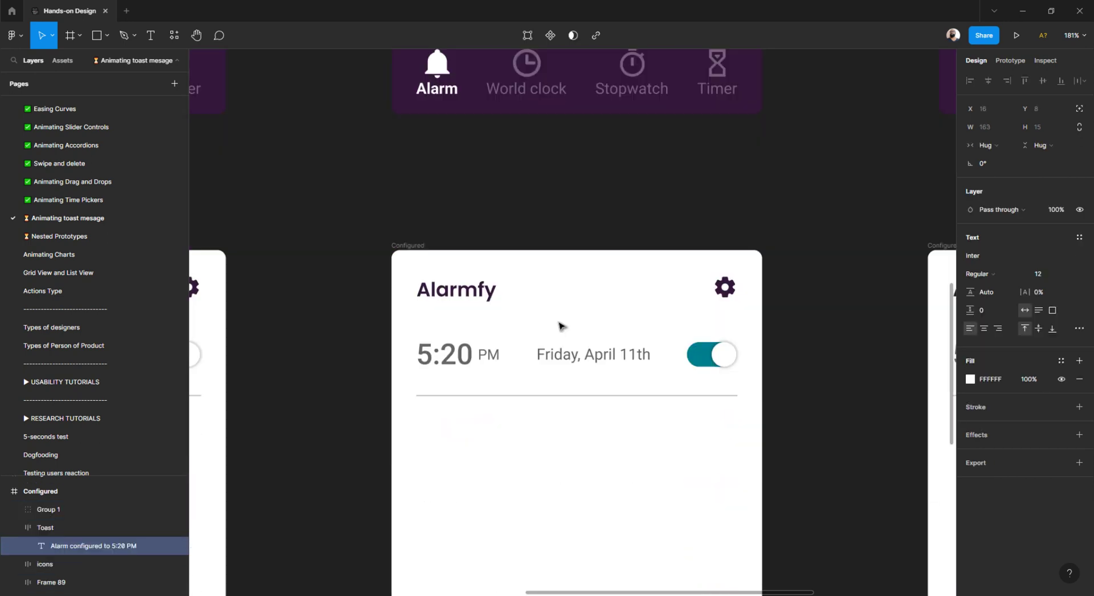
Paste "Alarm configured to 5:20 PM" into a new text layer above the ADD ALARM button in the lower row's middle Configured frame
key("Escape")
key("t")
left_click(547, 451)
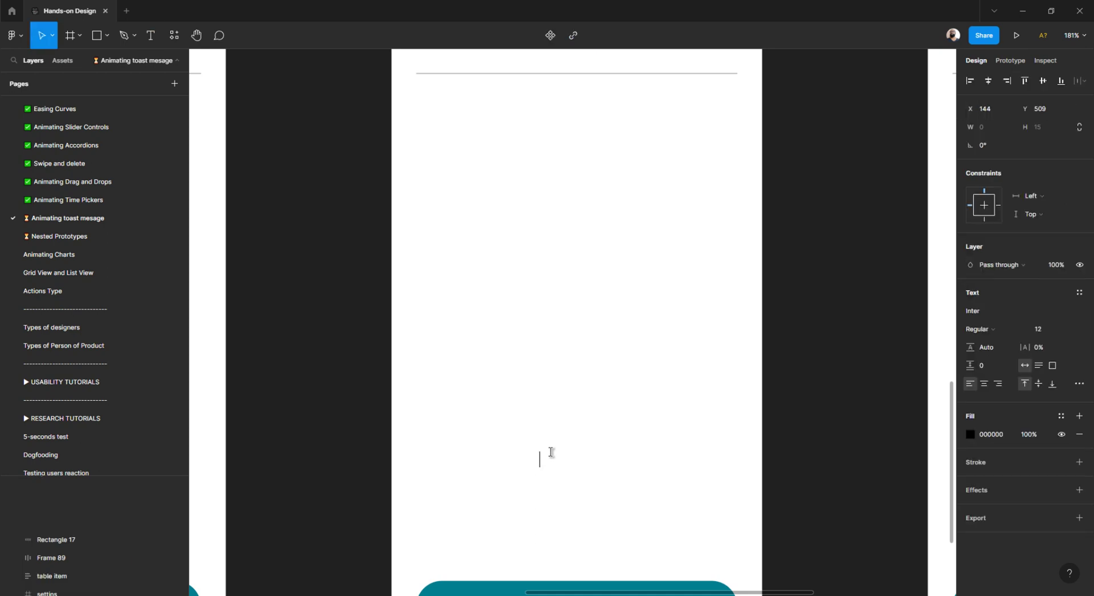
key("ctrl+v")
key("Escape")
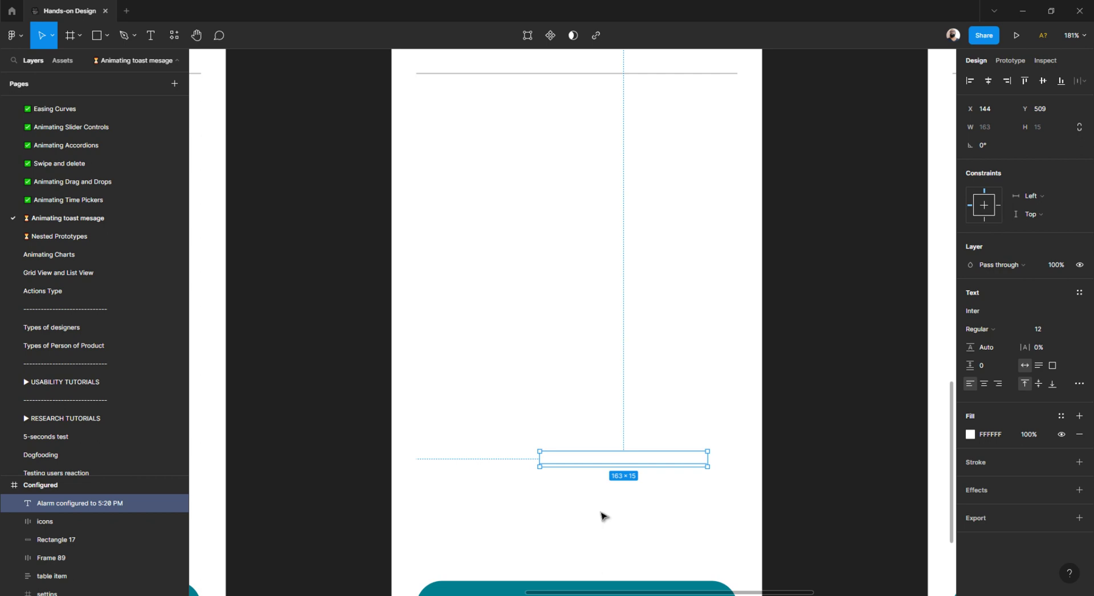
Show the canvas as outlines and centre the "Alarm configured to 5:20 PM" text horizontally in its frame
key("ctrl+y")
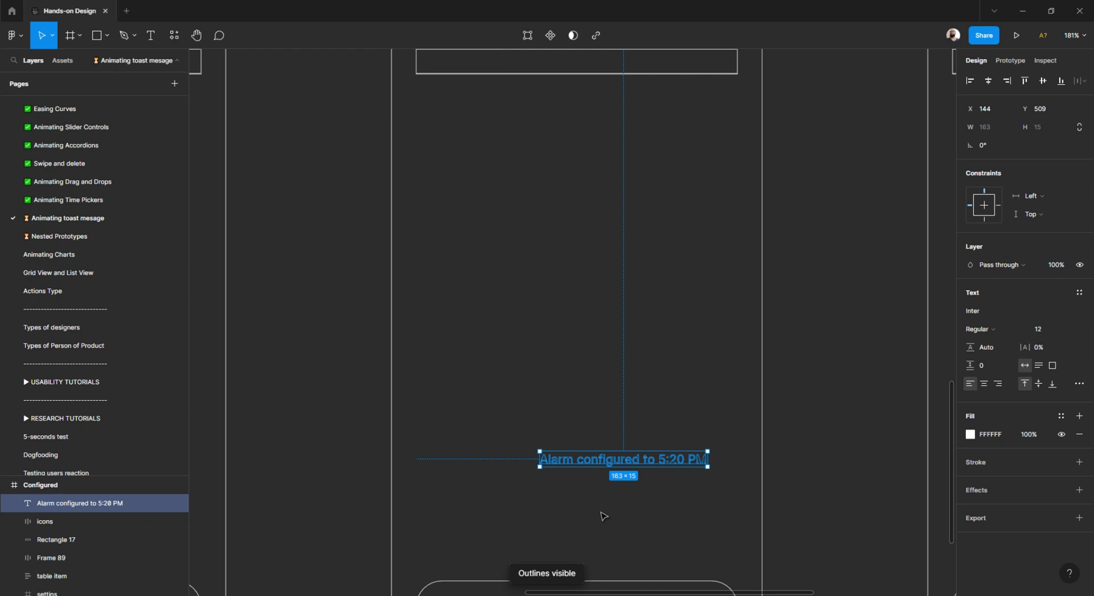
left_click(988, 82)
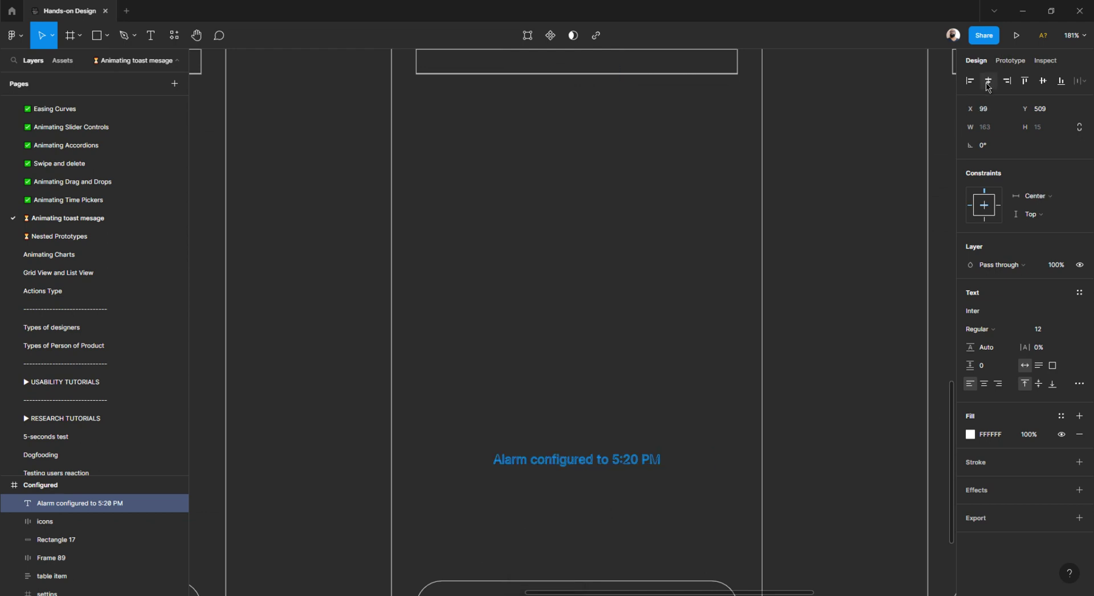
scroll(529, 467, "up", 3)
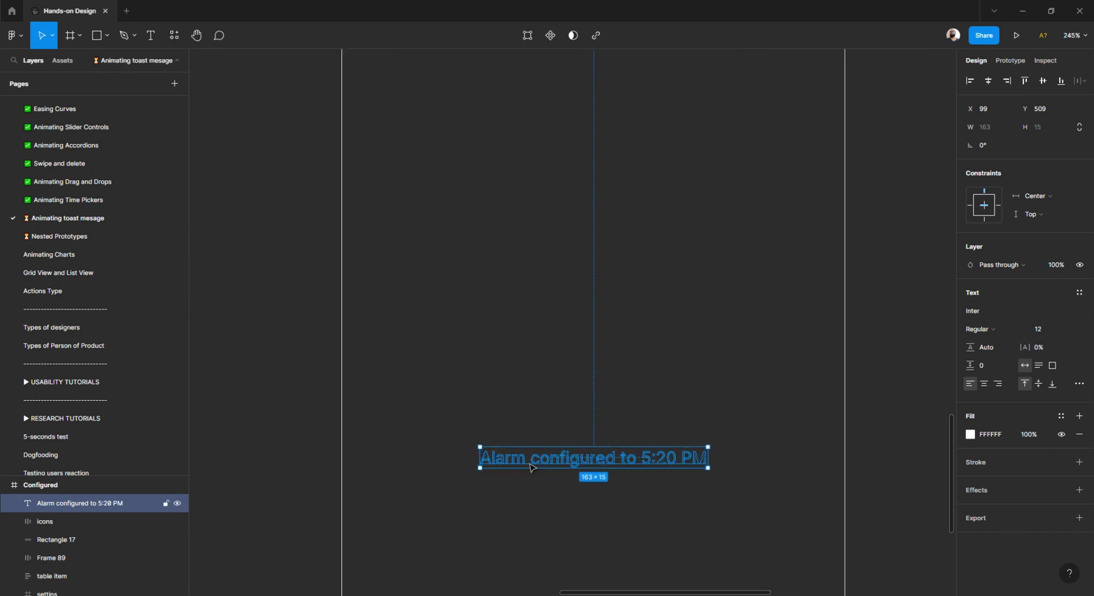
scroll(518, 461, "up", 3)
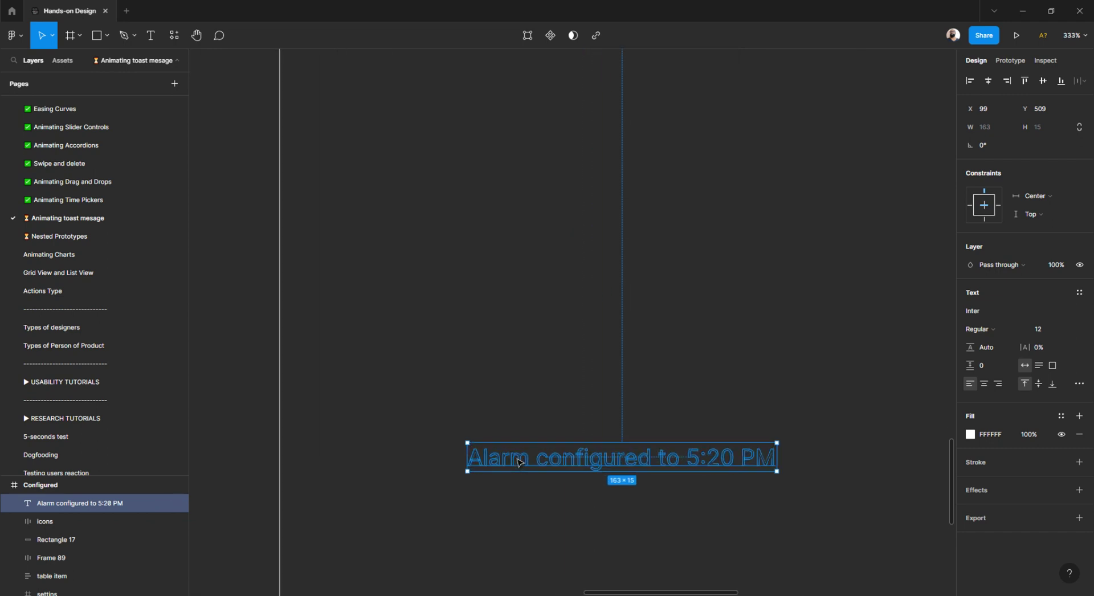
double_click(518, 459)
left_click(519, 459)
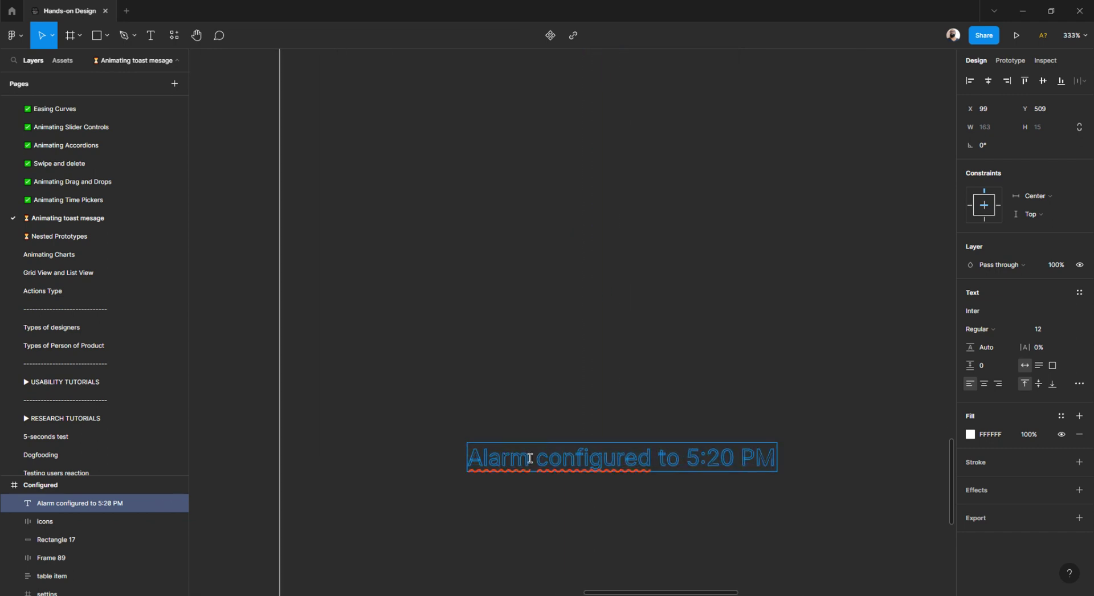
scroll(529, 464, "up", 2)
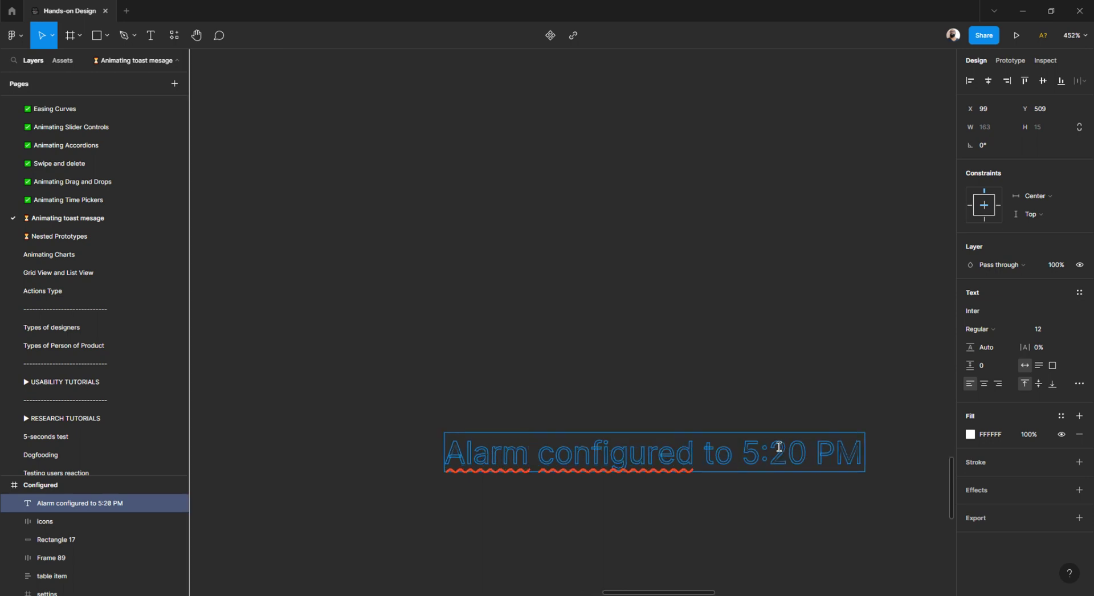
scroll(450, 403, "down", 3)
key("Escape")
scroll(510, 368, "down", 2)
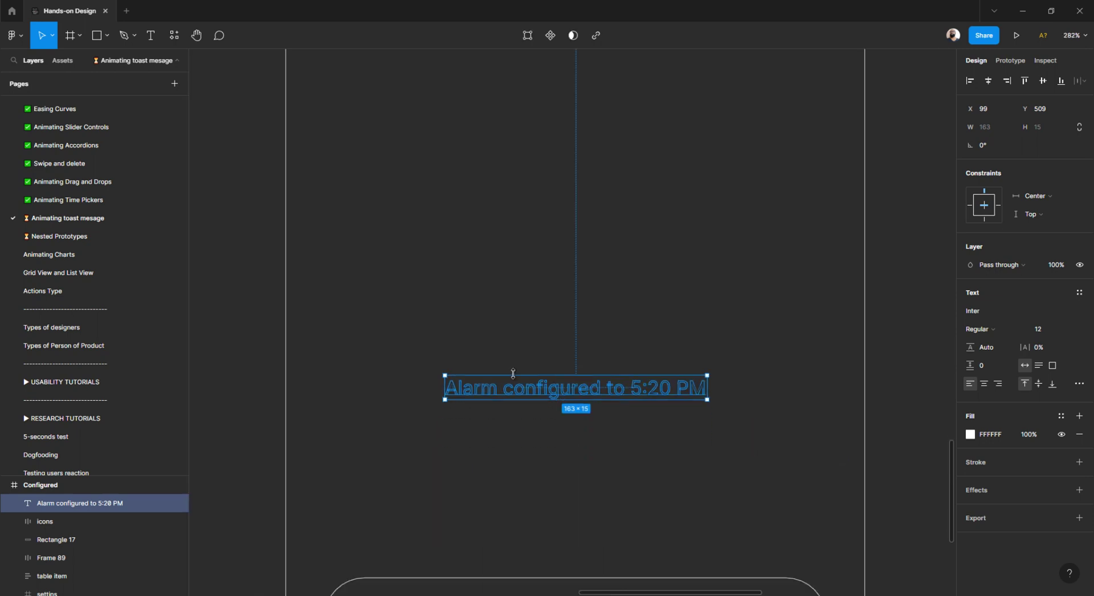
Duplicate the "Alarm configured to 5:20 PM" text directly below at Y 545 and change the copy to "Alarm added"
left_click_drag(511, 392, 509, 448)
double_click(509, 447)
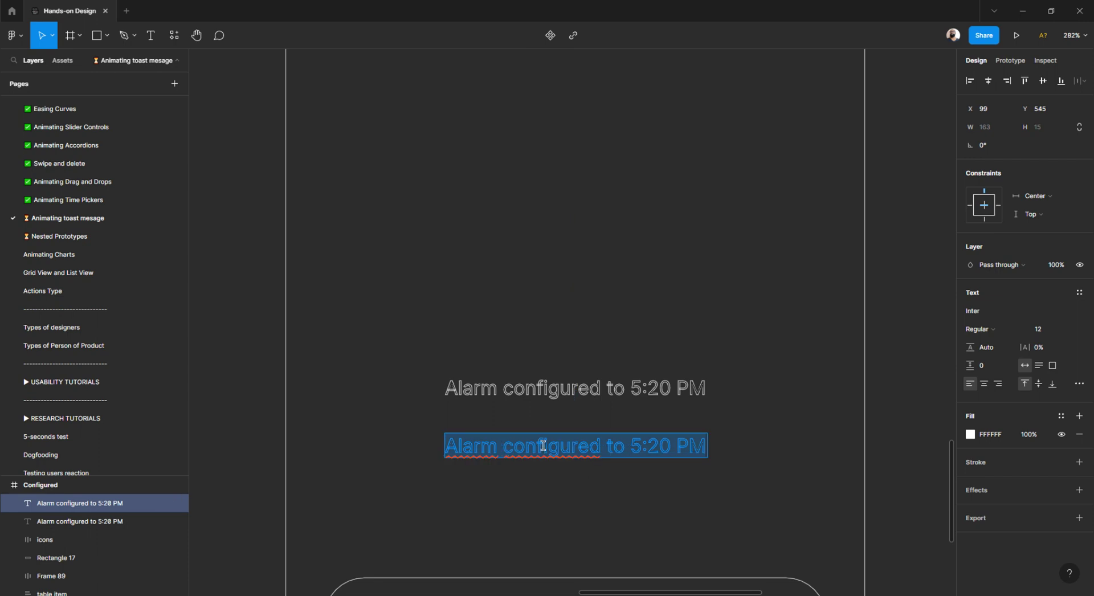
type("Alarm")
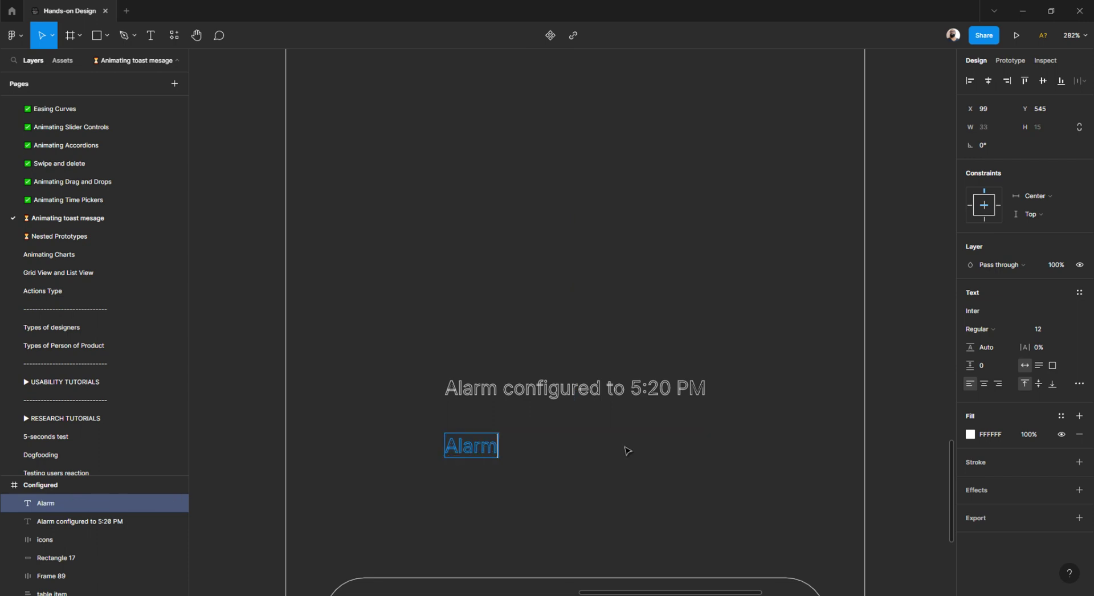
type(" added")
key("Escape")
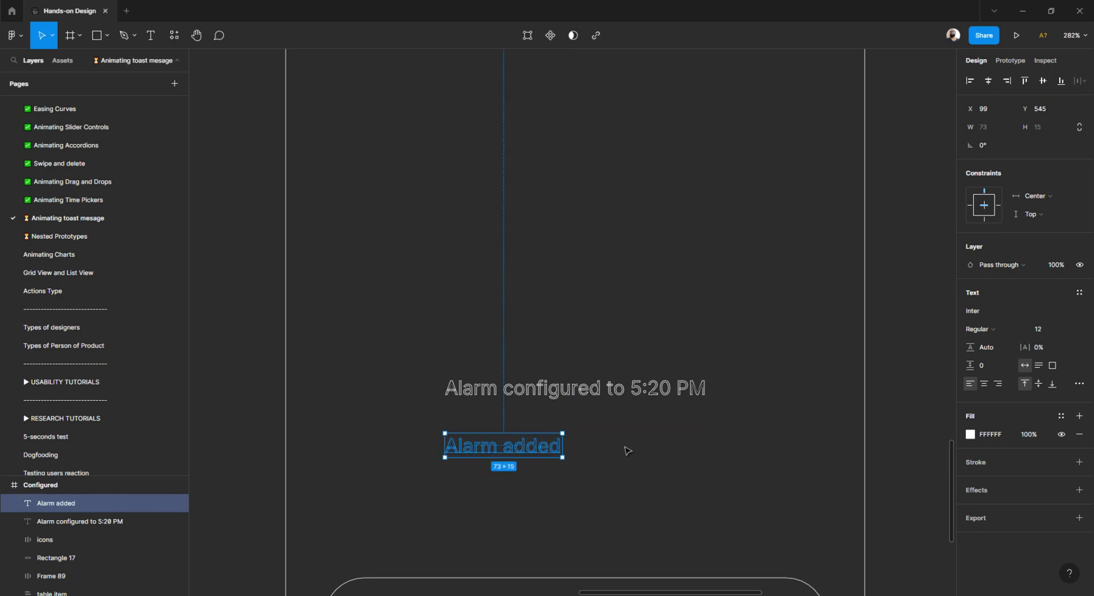
Centre both the "Alarm configured to 5:20 PM" and "Alarm added" texts horizontally in the Configured frame
left_click(627, 450)
left_click_drag(451, 328, 593, 535)
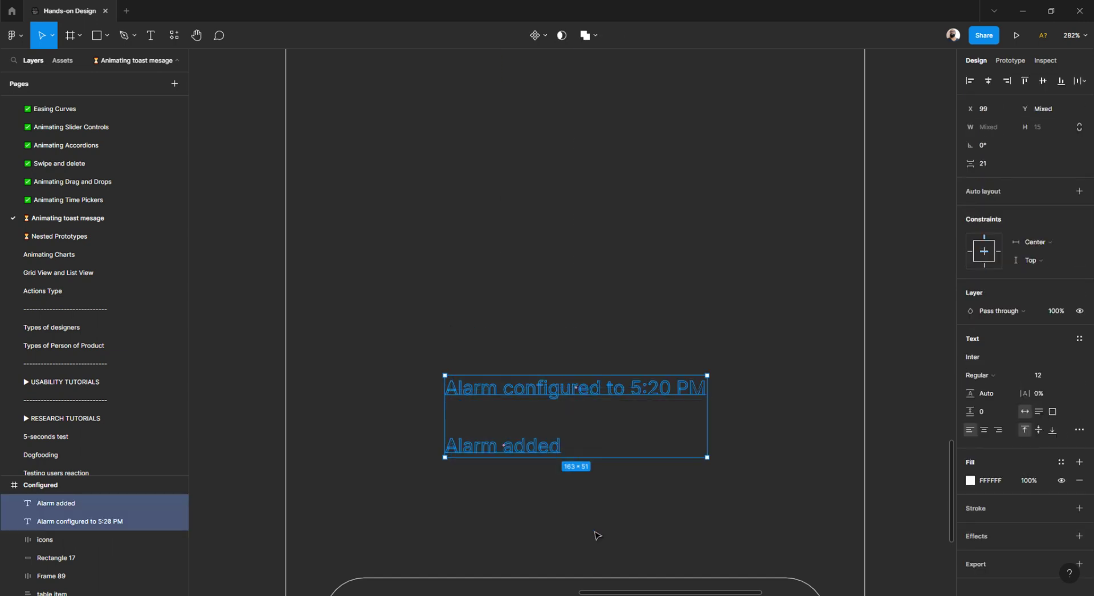
left_click_drag(1007, 132, 901, 134)
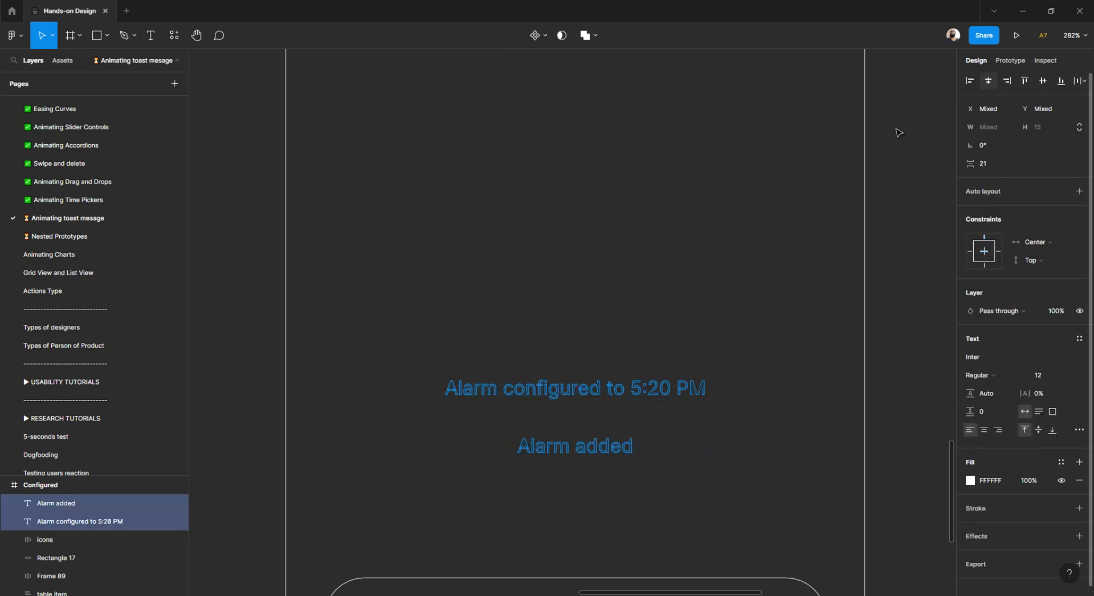
left_click(639, 244)
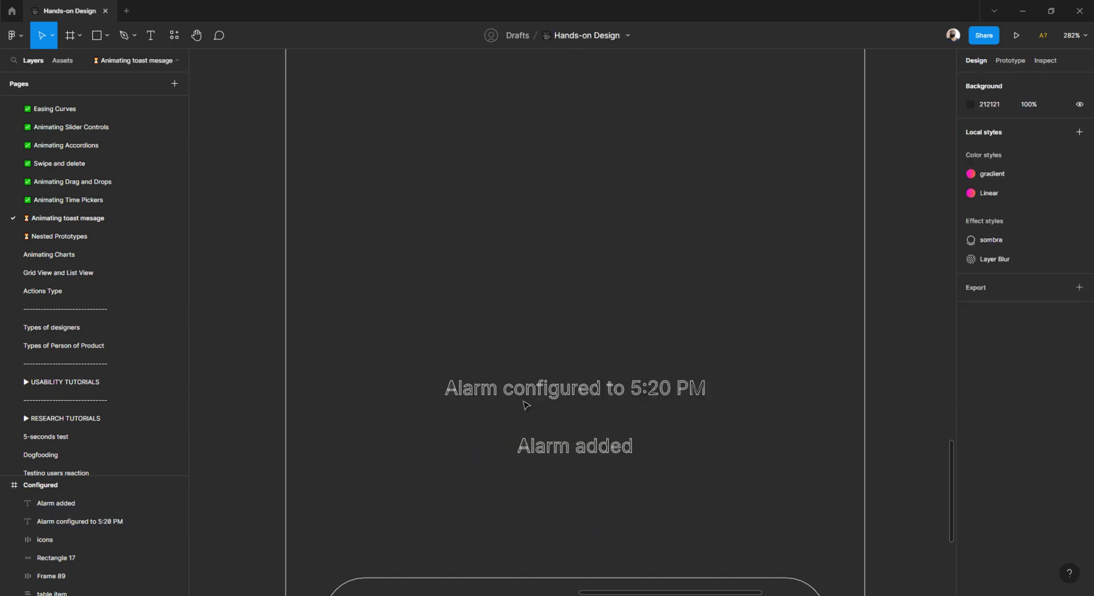
Wrap the "Alarm configured to 5:20 PM" text in an auto layout frame
scroll(525, 405, "up", 3)
left_click(527, 383)
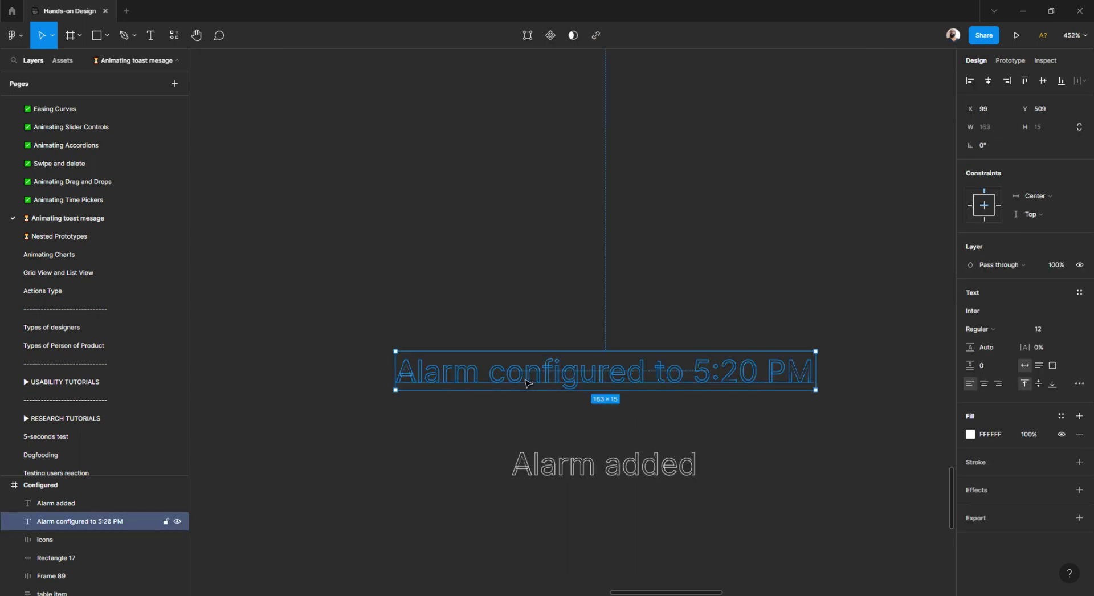
key("shift+a")
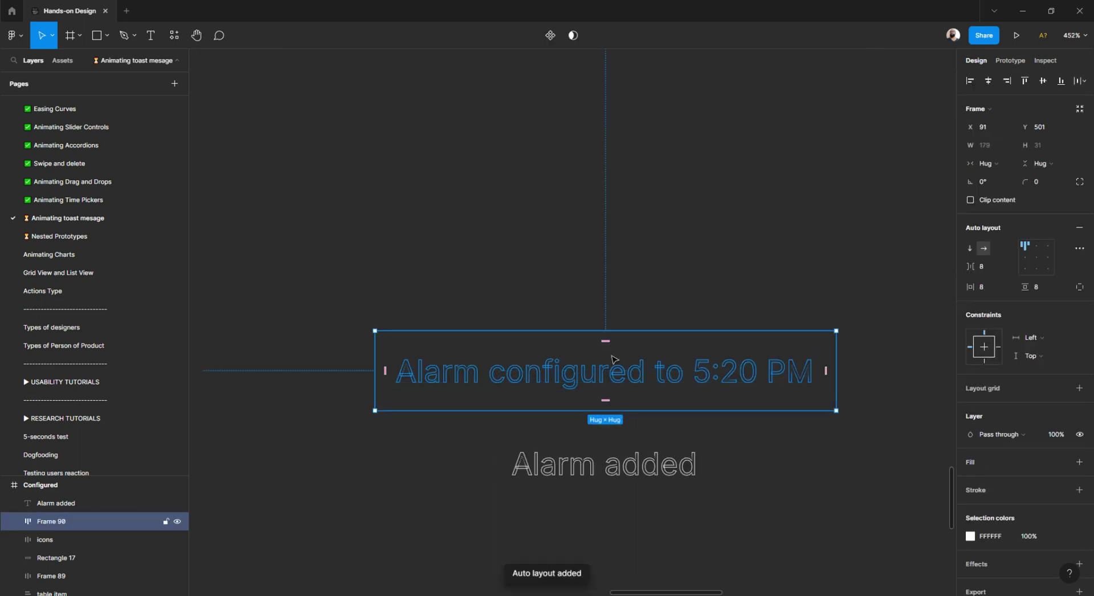
Move the "Alarm added" text lower and wrap it in its own auto layout frame at Y 558
left_click(563, 451)
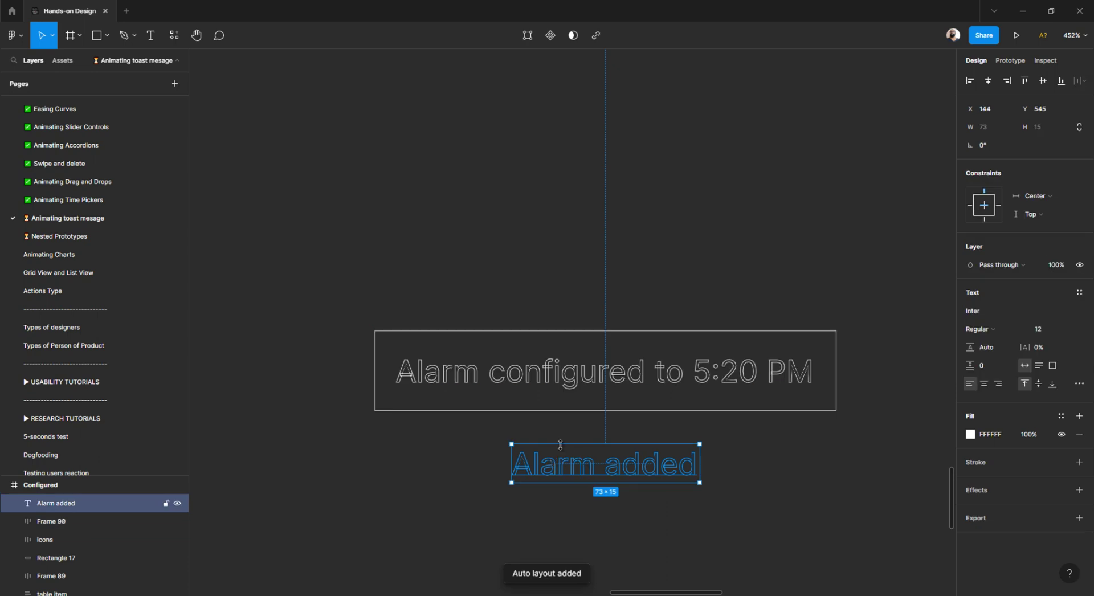
scroll(558, 442, "down", 2)
scroll(556, 440, "down", 2)
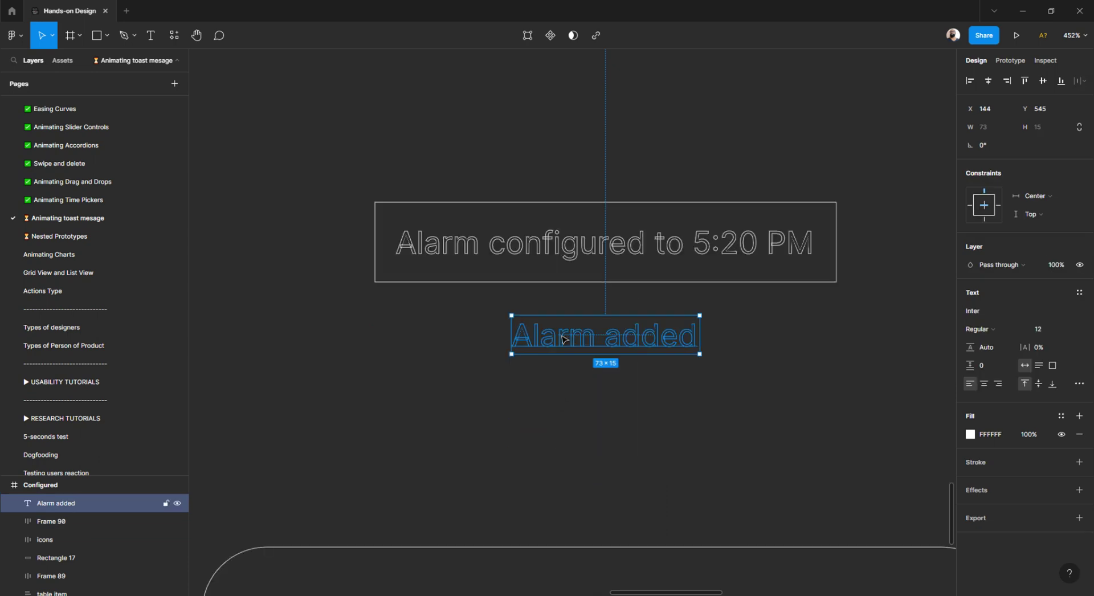
left_click_drag(564, 337, 567, 392)
key("shift+a")
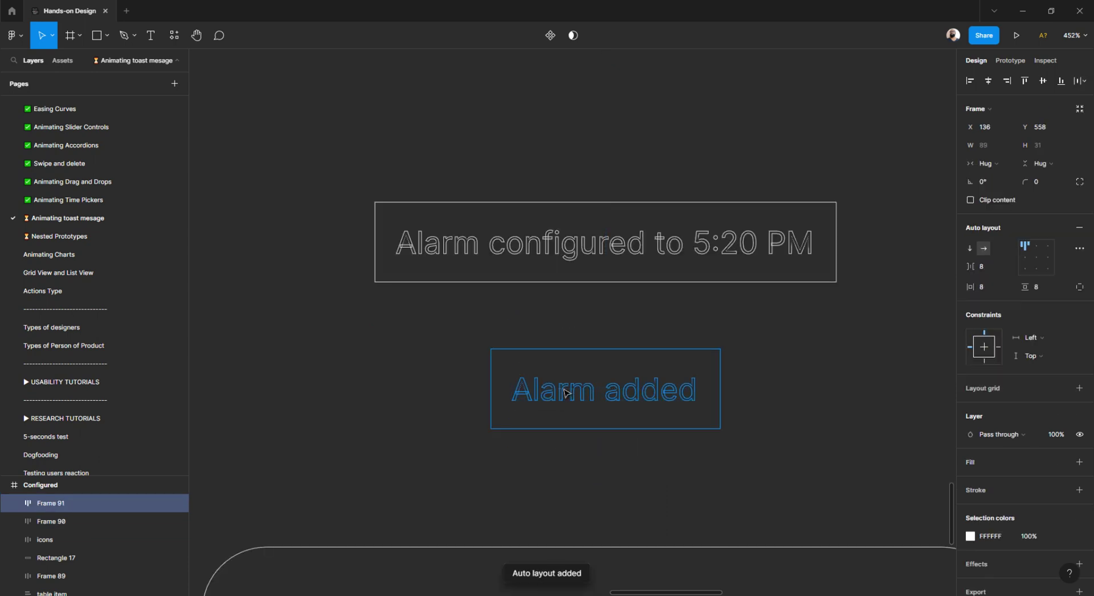
left_click(397, 374)
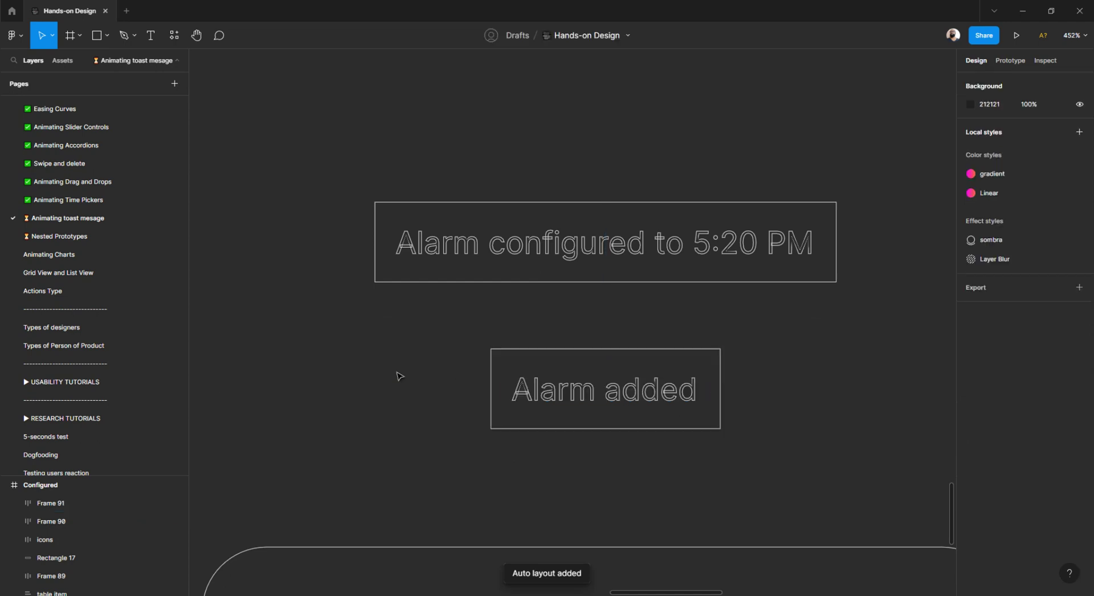
Examine how each of the two auto layout frames and the text inside it are named in the layer structure
left_click(454, 248)
left_click(421, 195)
left_click(418, 249)
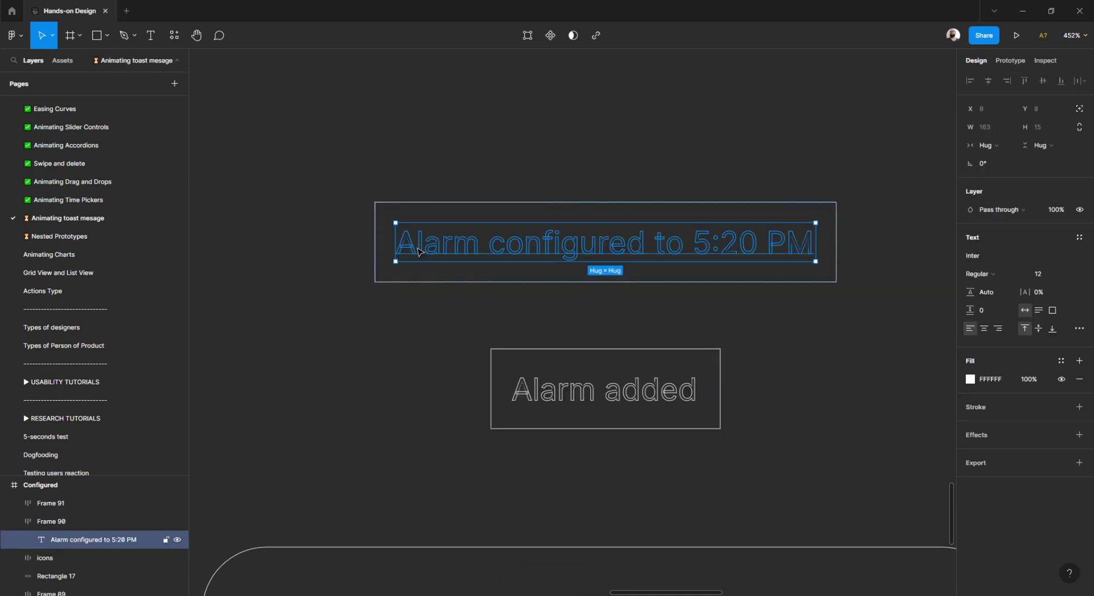
left_click(437, 203)
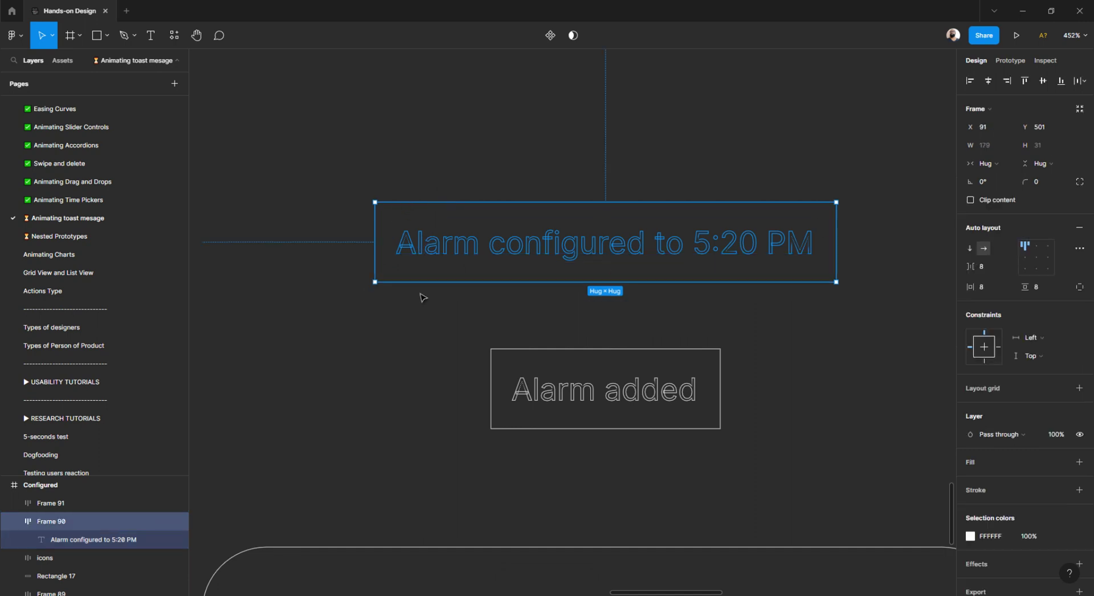
left_click(661, 349)
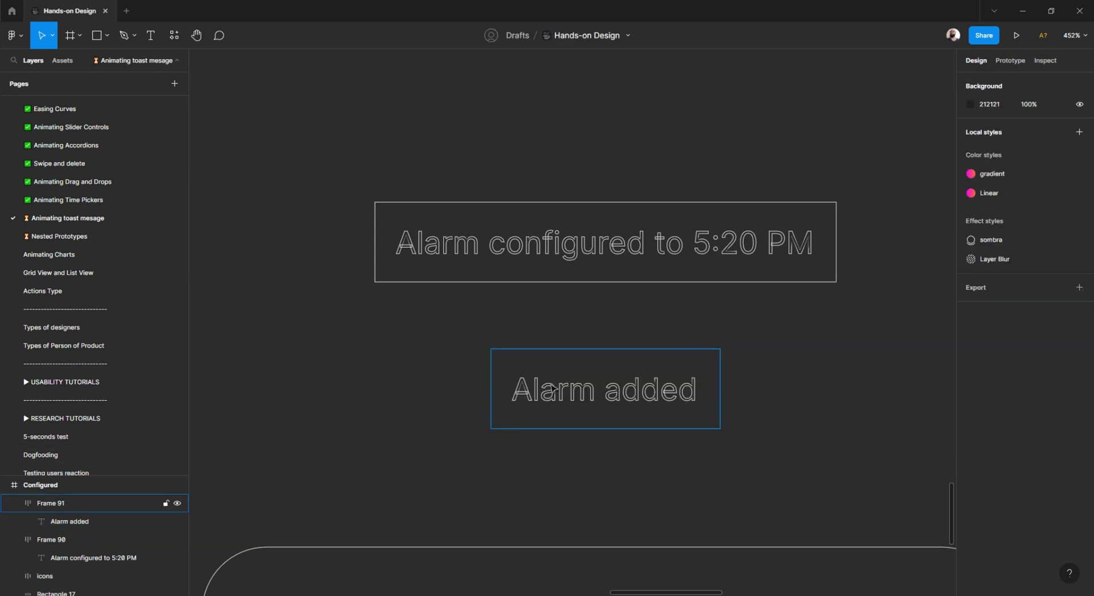
left_click(70, 521)
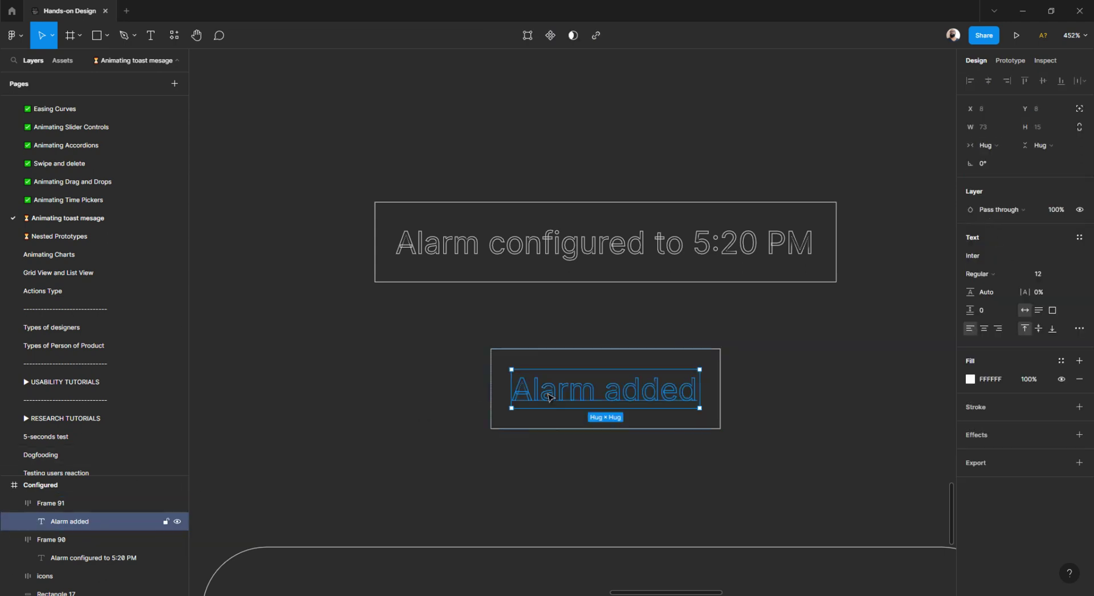
left_click(67, 505)
left_click(75, 522)
left_click(62, 506)
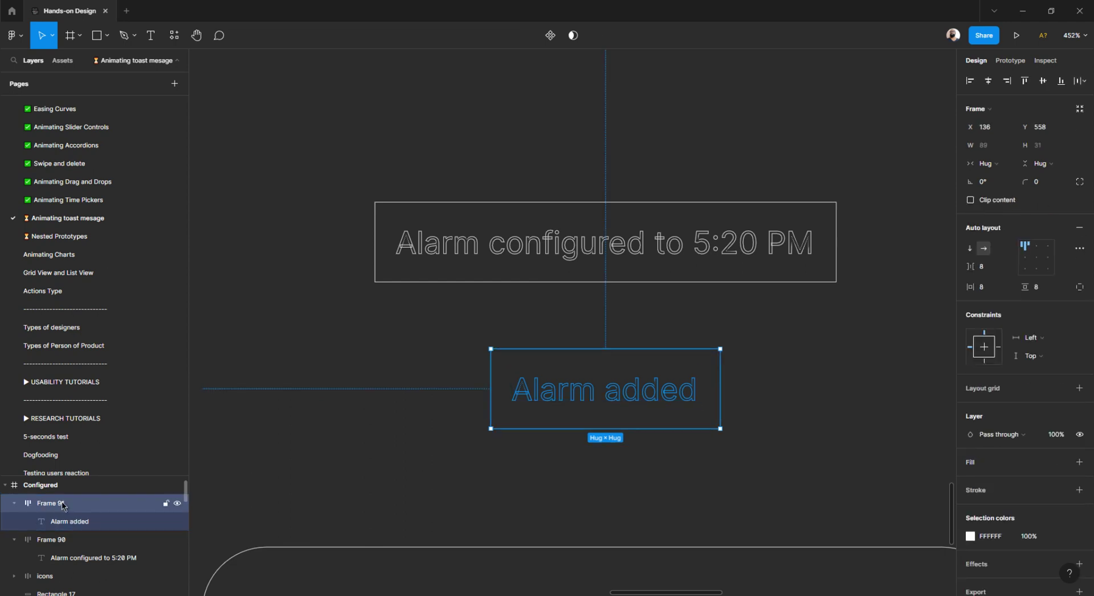
Rename the auto layout frame around "Alarm added" as "toast" and its text layer as "text"
double_click(63, 504)
type("toast")
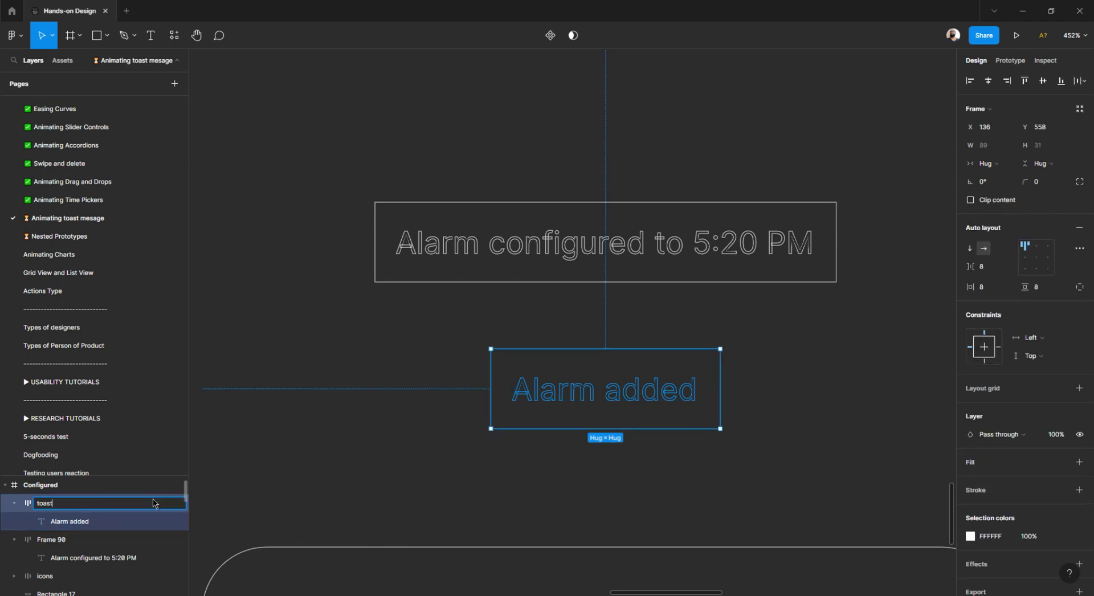
key("Return")
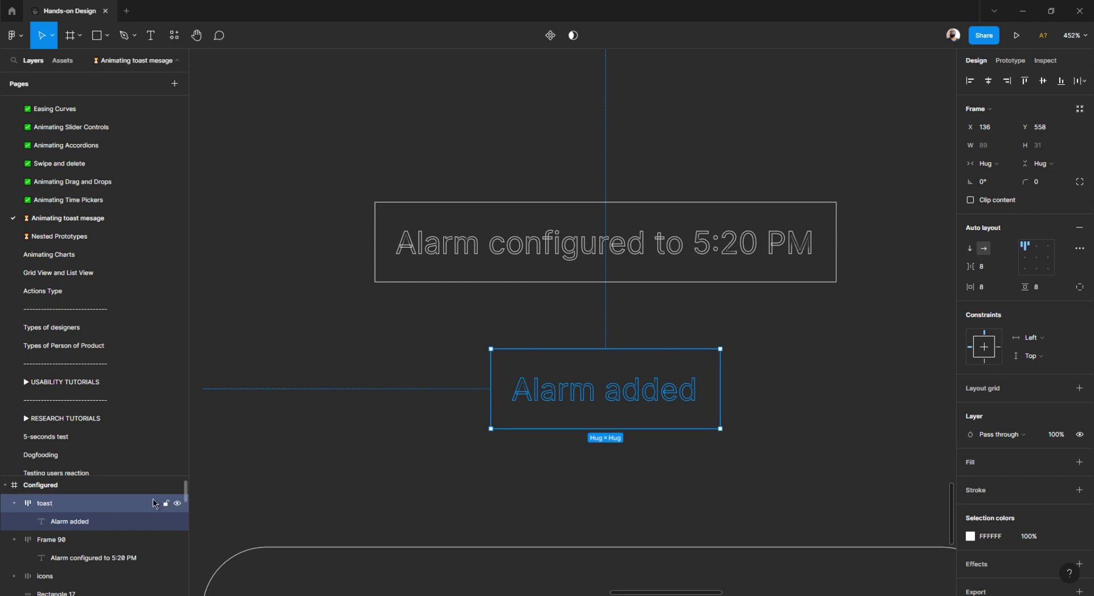
double_click(85, 521)
type("text")
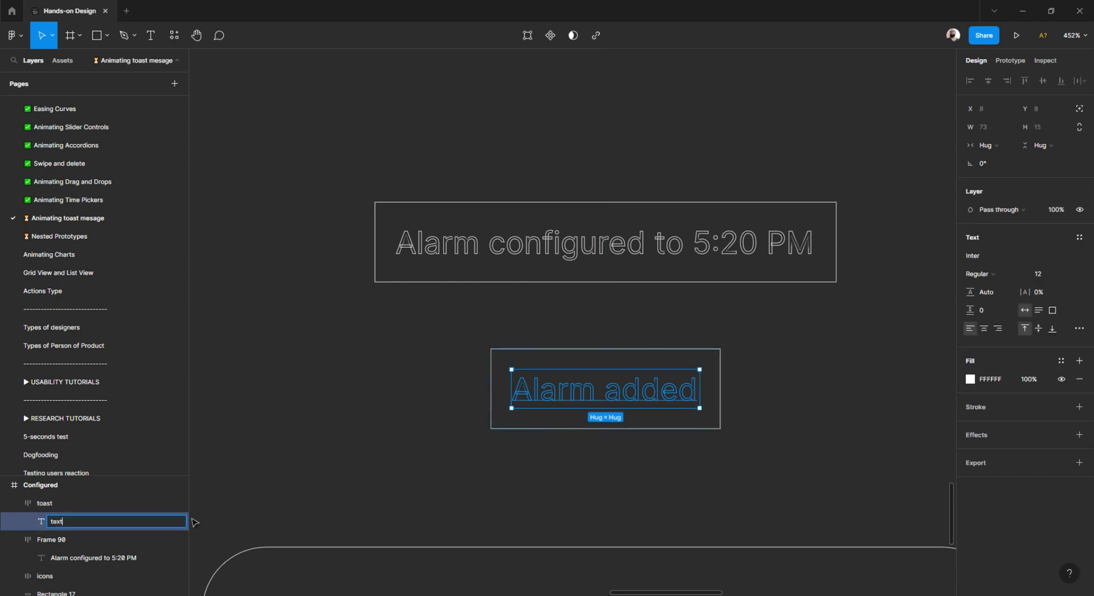
key("Return")
left_click(50, 505)
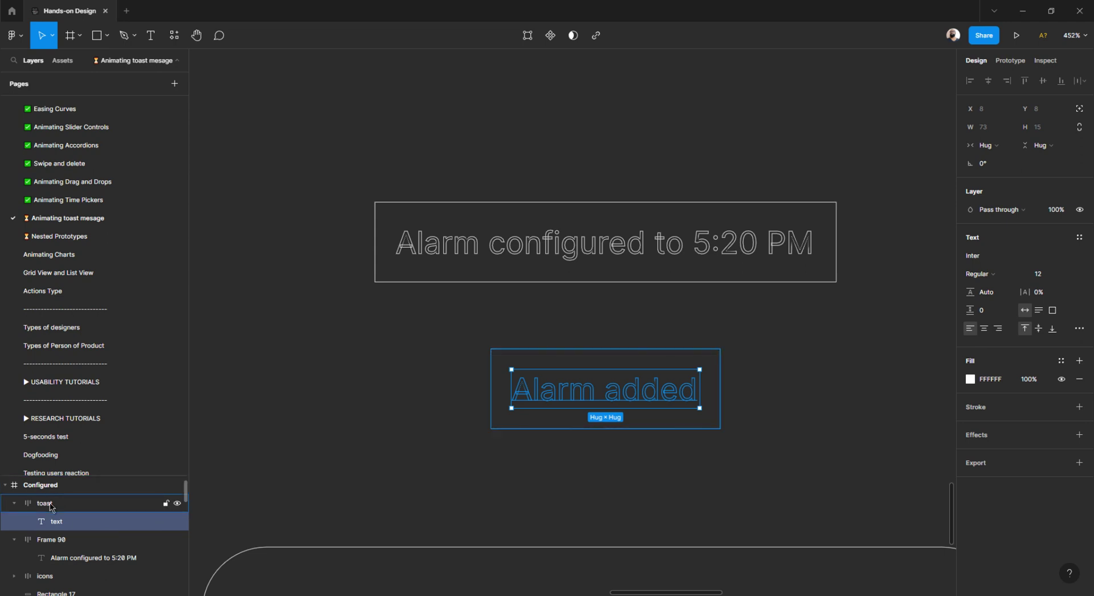
Rename the auto layout frame around "Alarm configured to 5:20 PM" as "toast" and its text layer as "text"
double_click(413, 253)
double_click(90, 557)
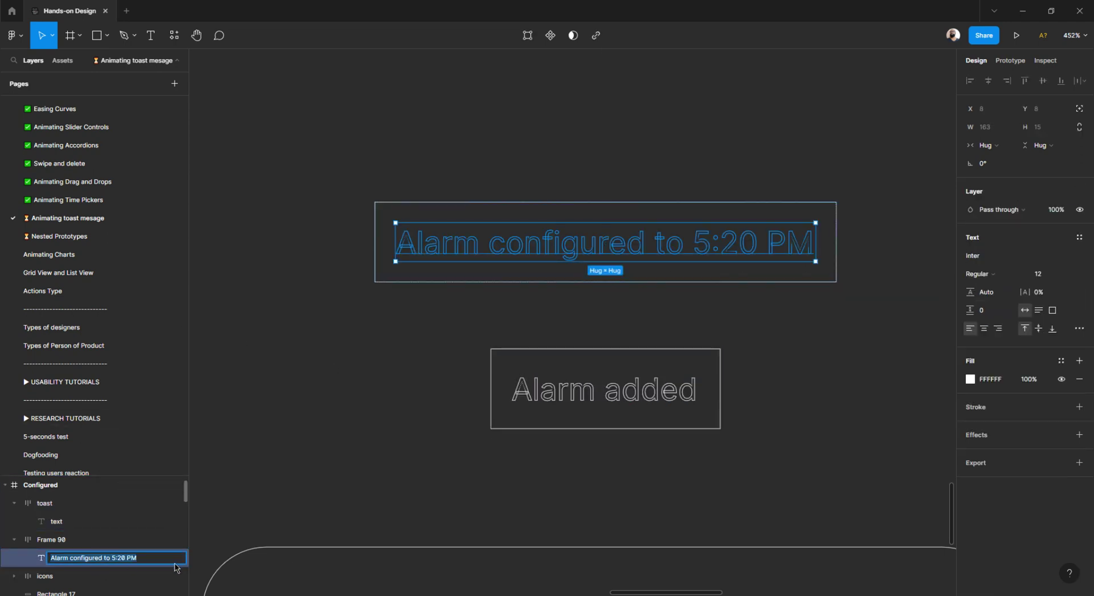
type("text")
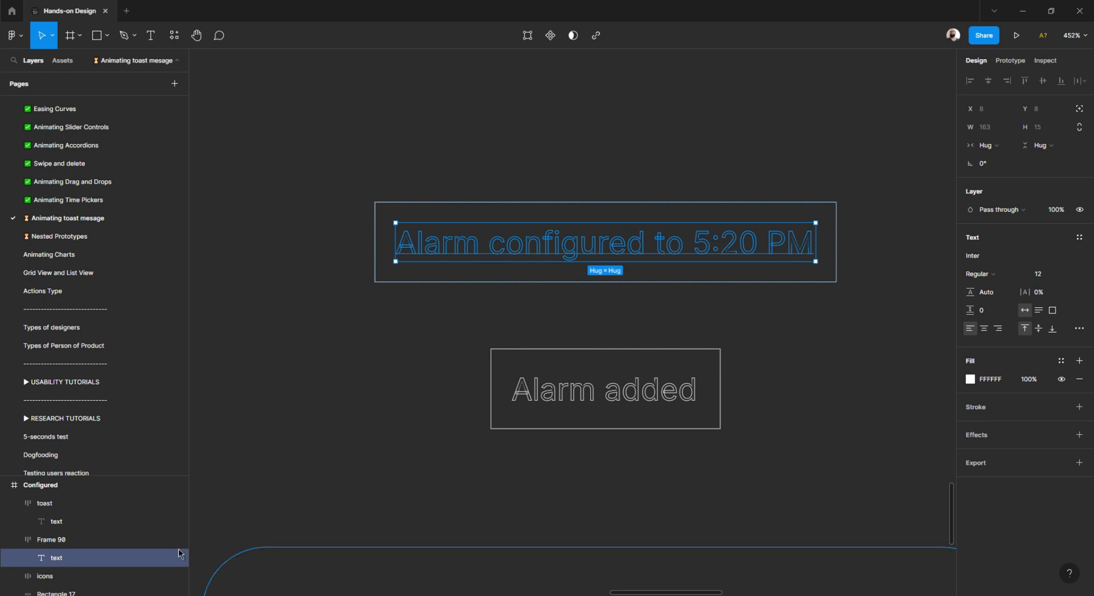
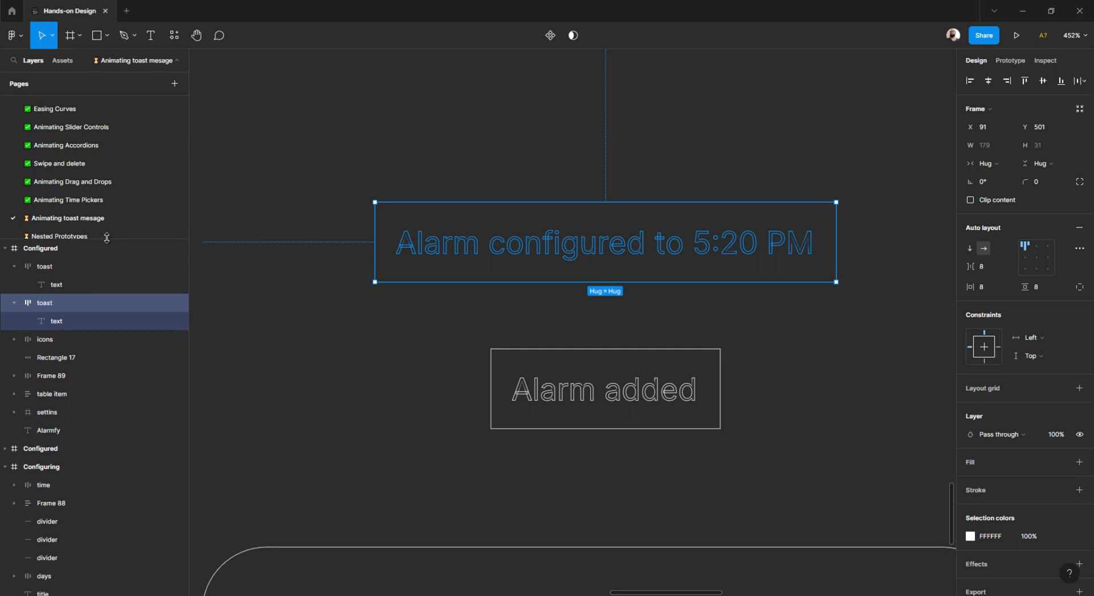
Add a solid red fill, FC0000, to the toast frame around "Alarm configured to 5:20 PM"
left_click(325, 287)
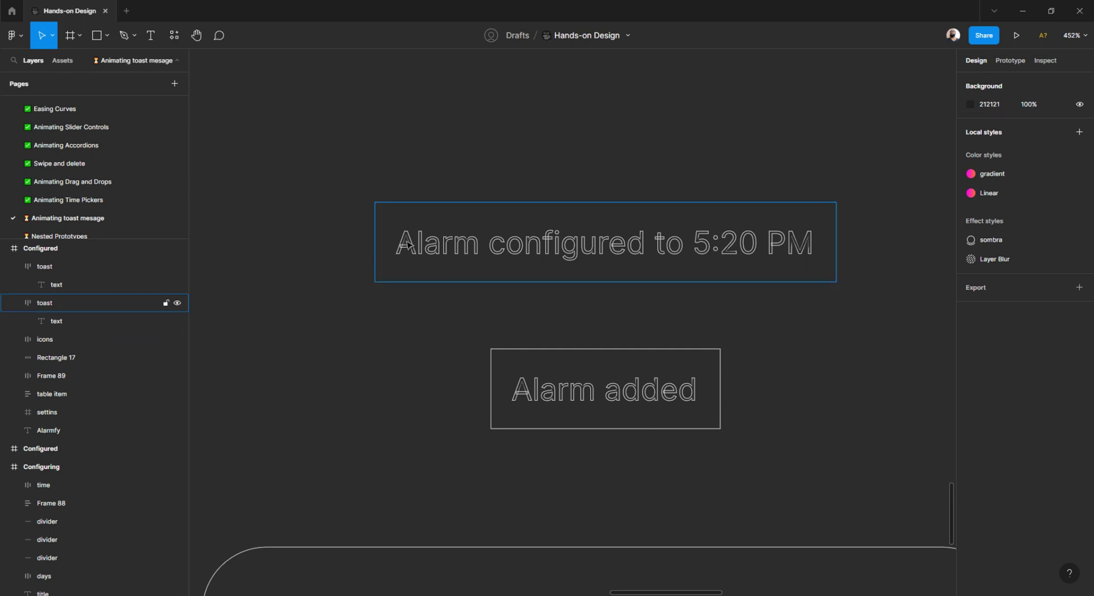
left_click(95, 314)
left_click(60, 307)
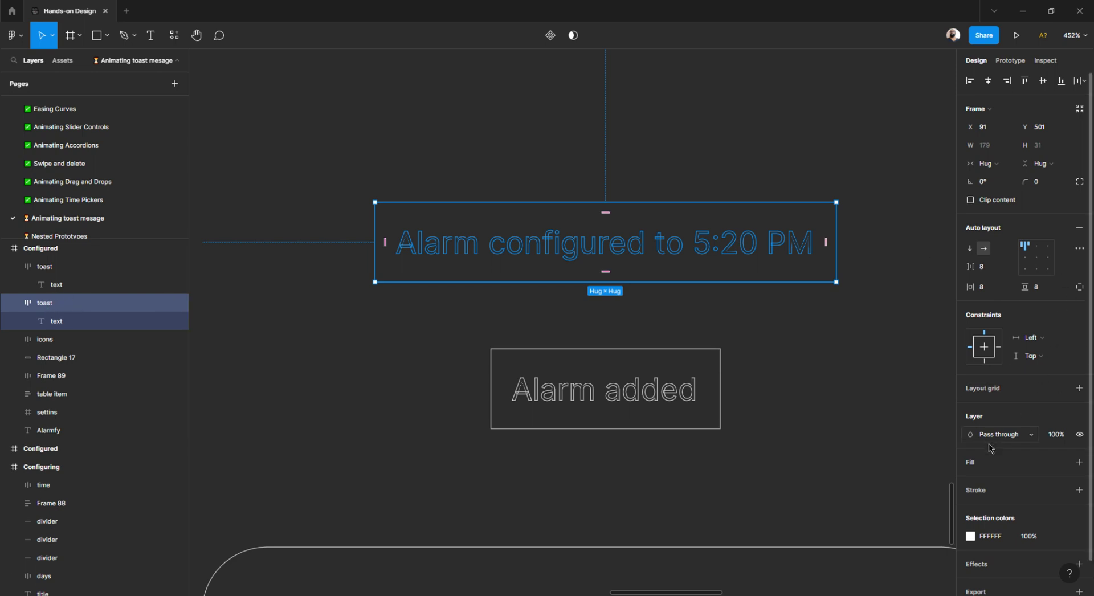
left_click(973, 466)
left_click(971, 481)
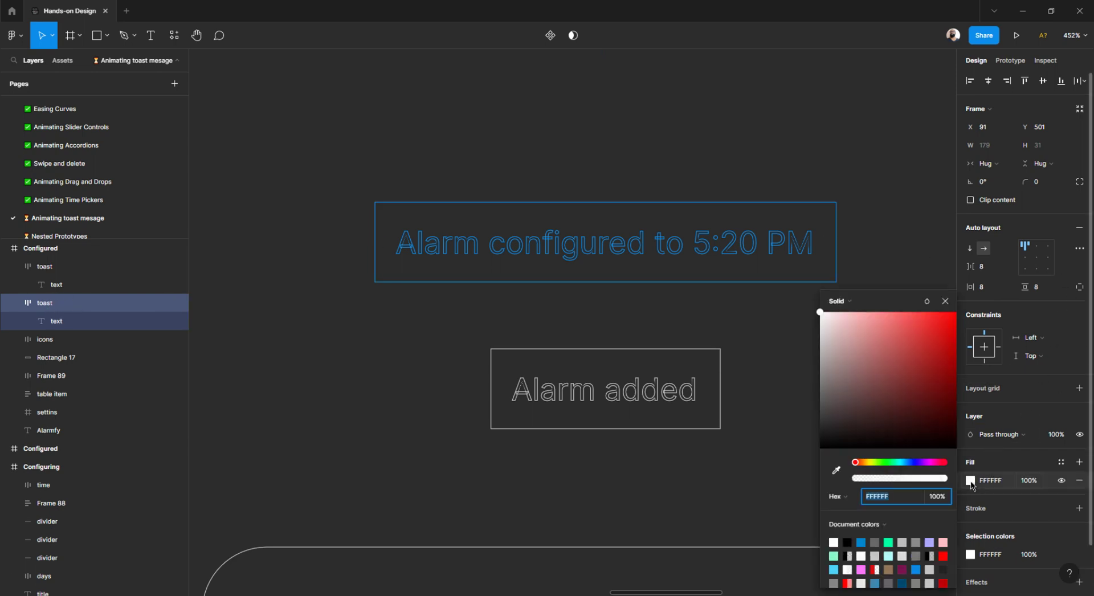
left_click_drag(941, 380, 974, 320)
Add a solid red fill, FF0000, to the "Alarm added" toast frame and turn off the outline view
left_click(763, 335)
left_click_drag(764, 335, 383, 470)
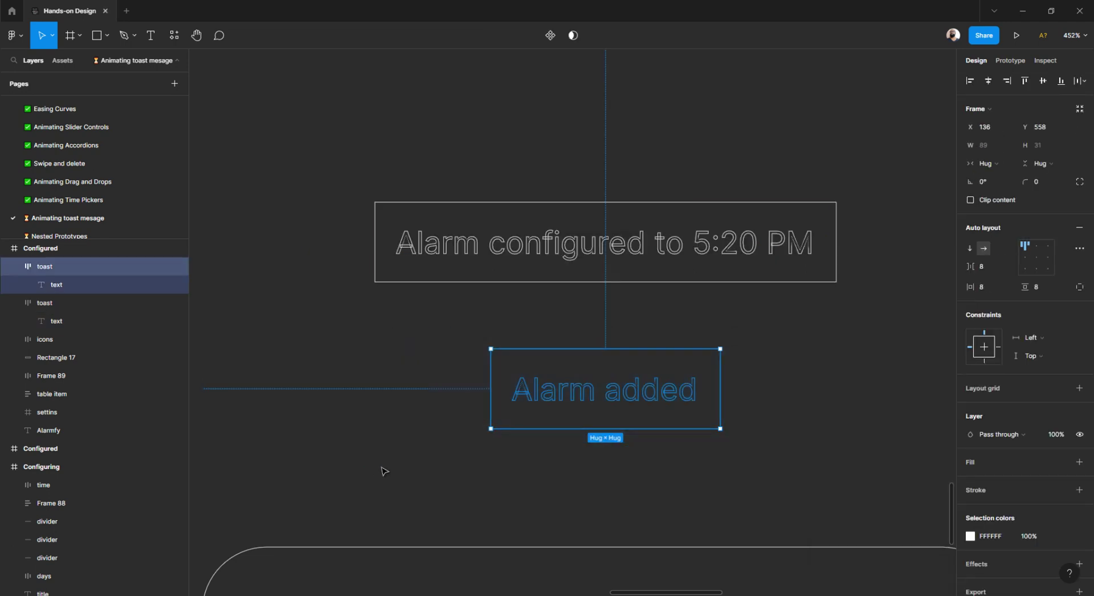
left_click(974, 463)
left_click(970, 480)
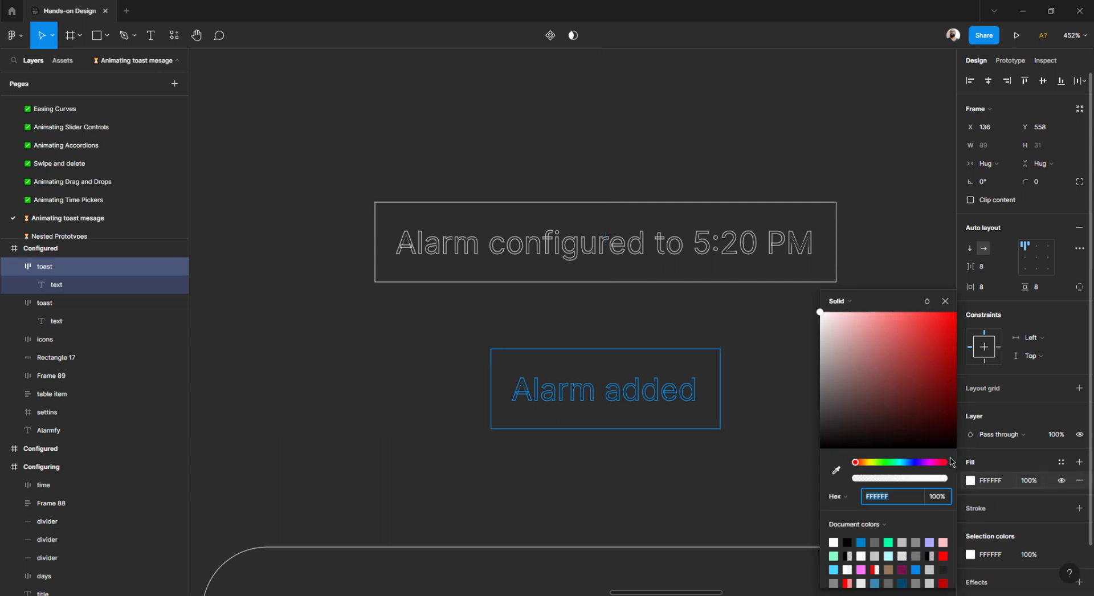
left_click_drag(940, 382, 998, 302)
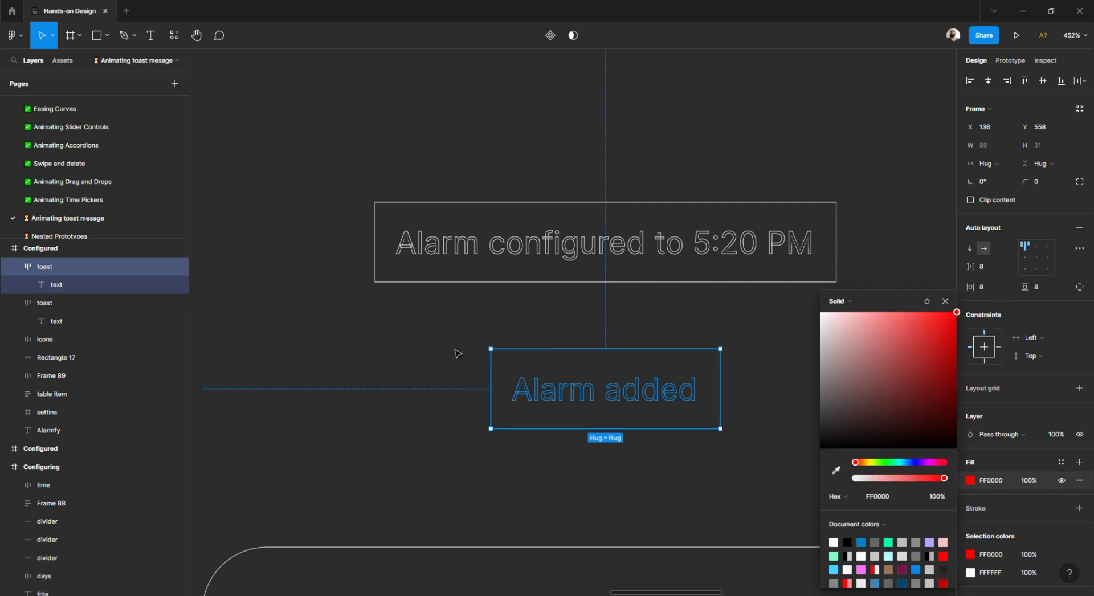
left_click(423, 357)
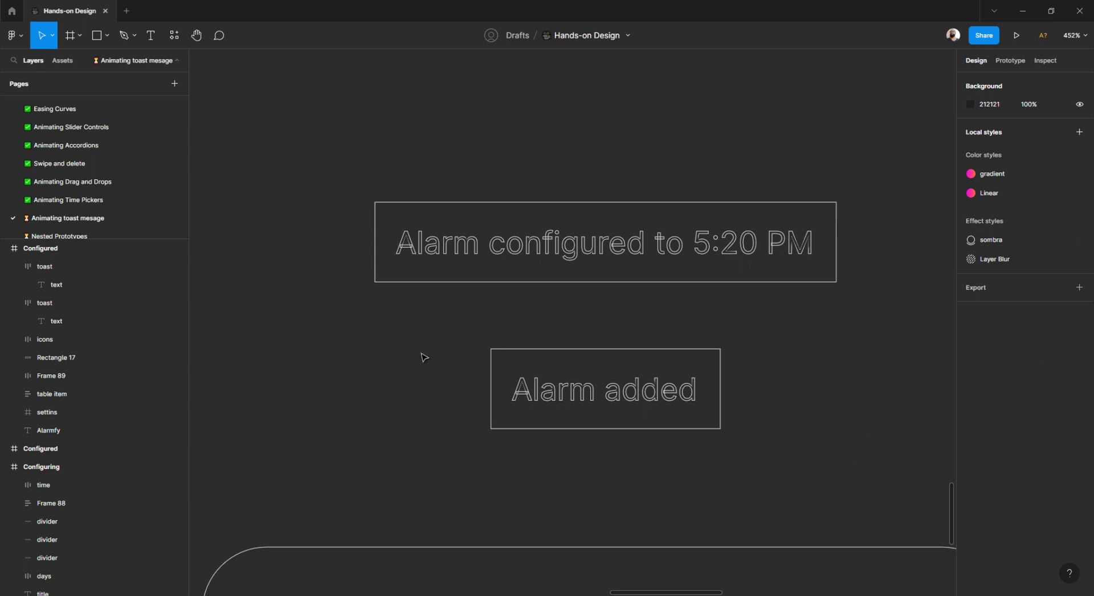
key("ctrl+y")
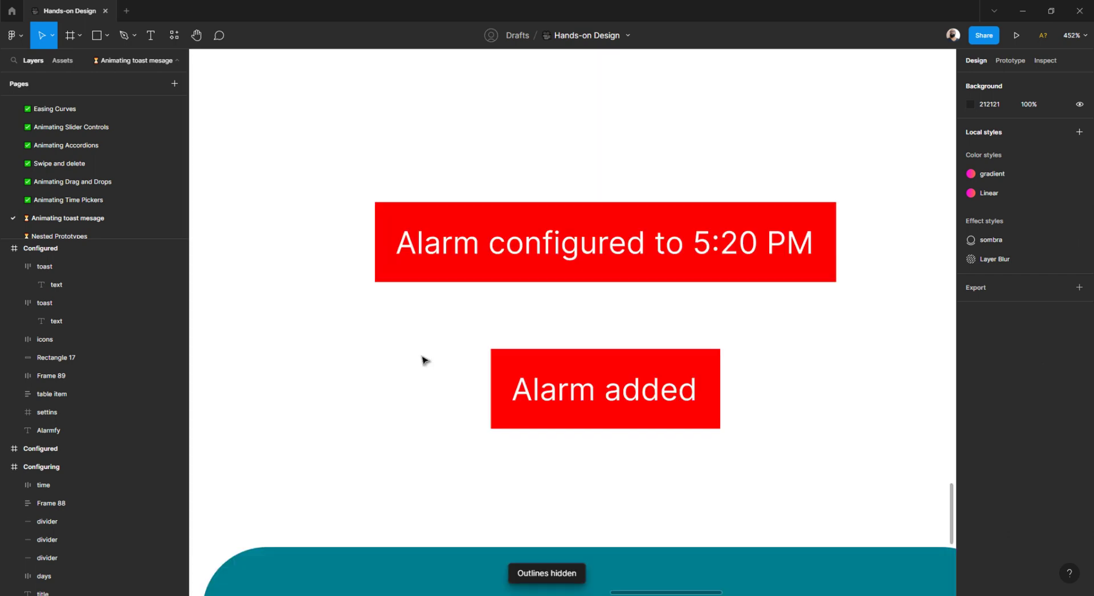
Set the corner radius of both toast frames to 2
left_click_drag(337, 137, 911, 498)
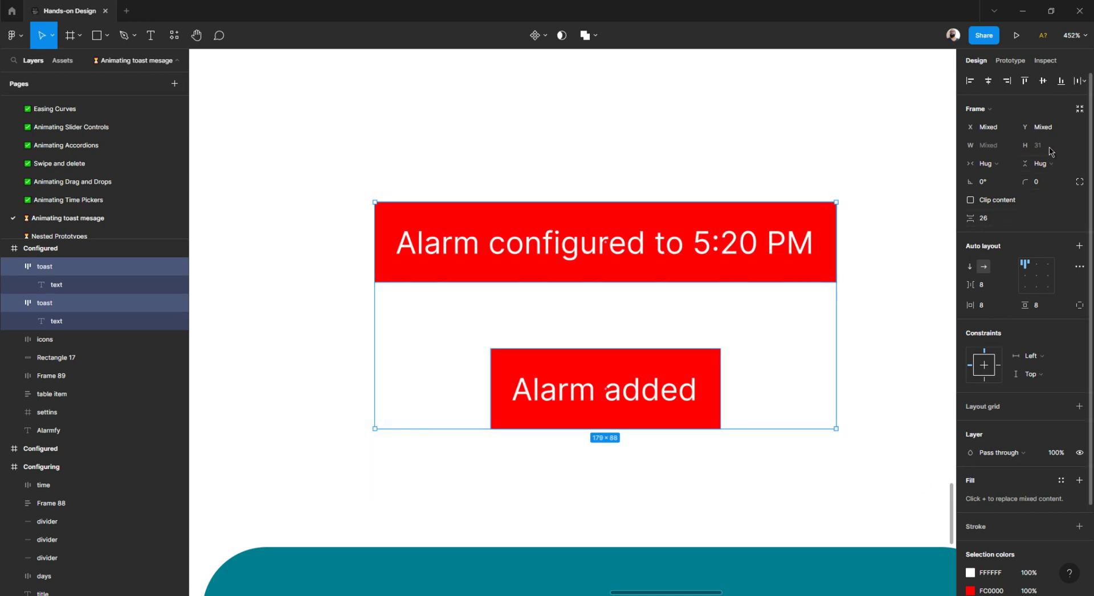
left_click(1052, 183)
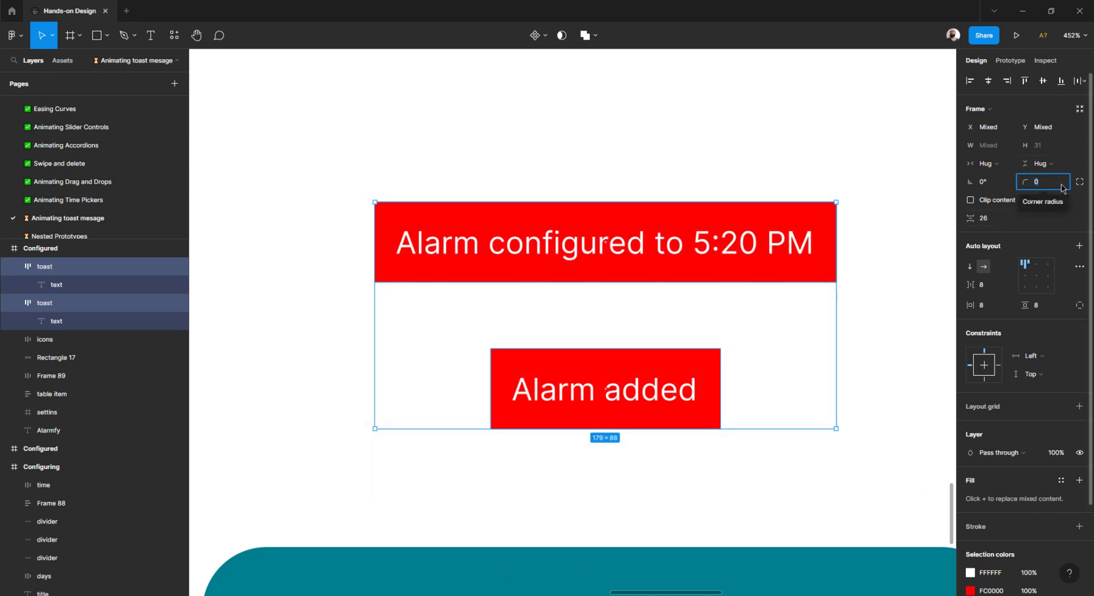
type("2")
key("Return")
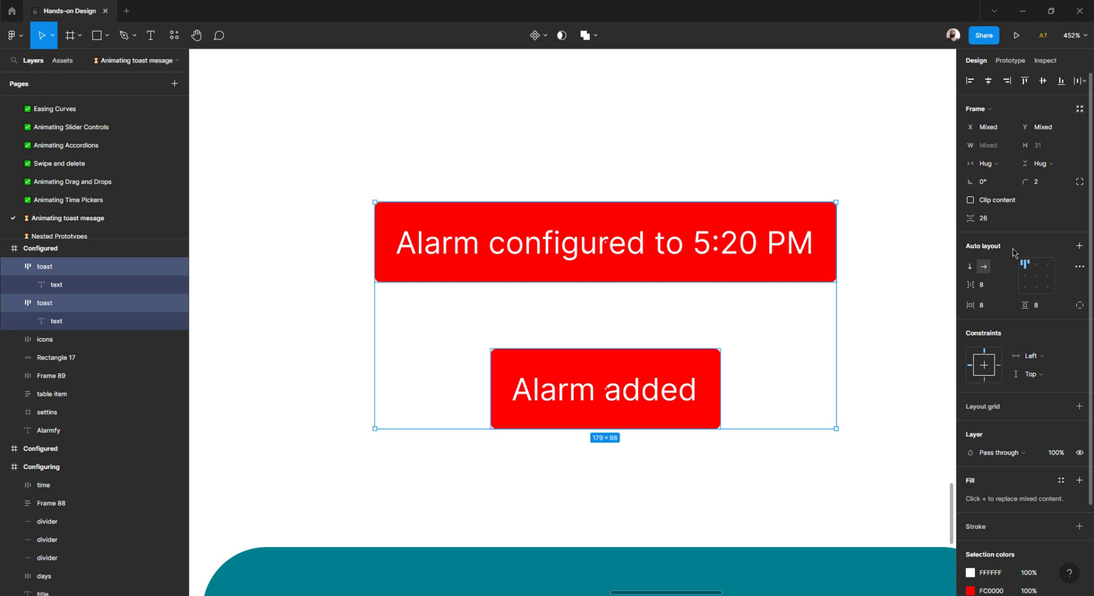
left_click(862, 302)
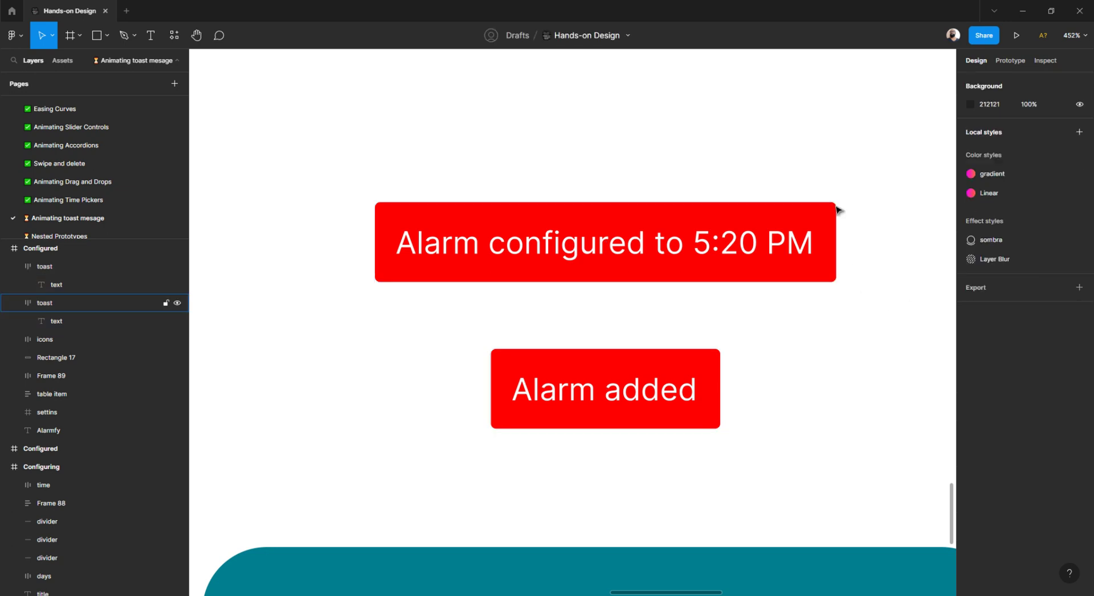
Change the fill of the "Alarm configured to 5:20 PM" toast to the grey A1A1A1
left_click(431, 237)
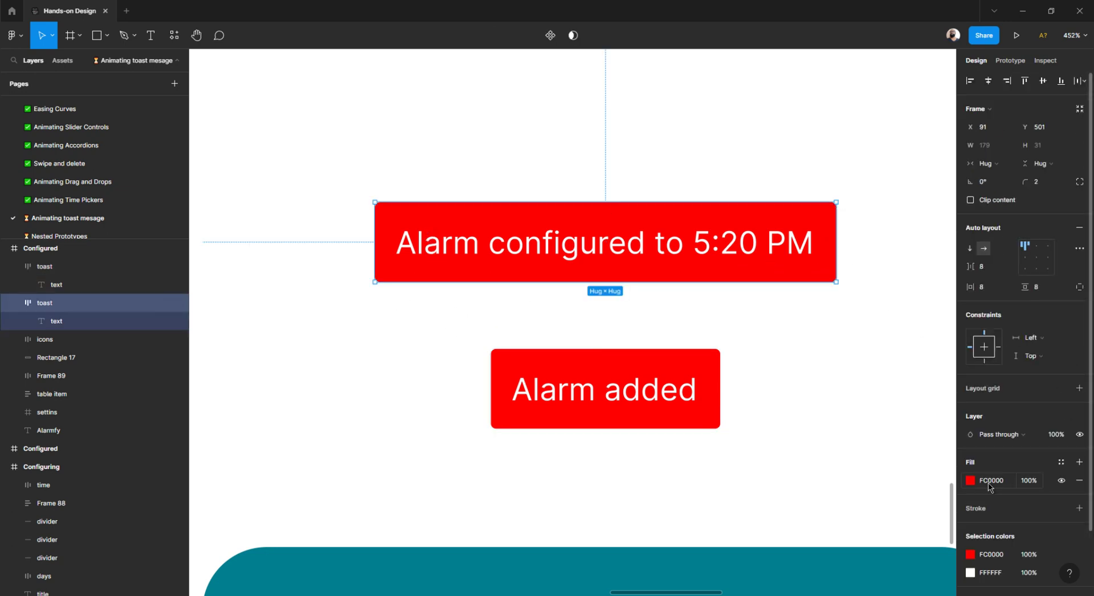
left_click(970, 480)
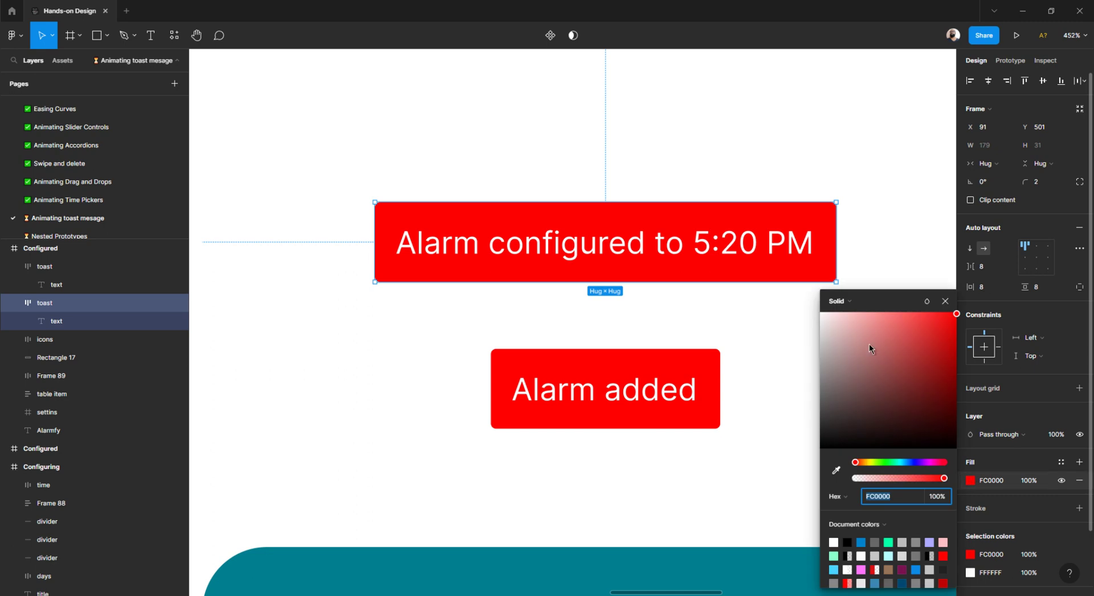
mouse_move(869, 343)
left_mouse_down()
mouse_move(793, 336)
mouse_move(787, 371)
left_mouse_up()
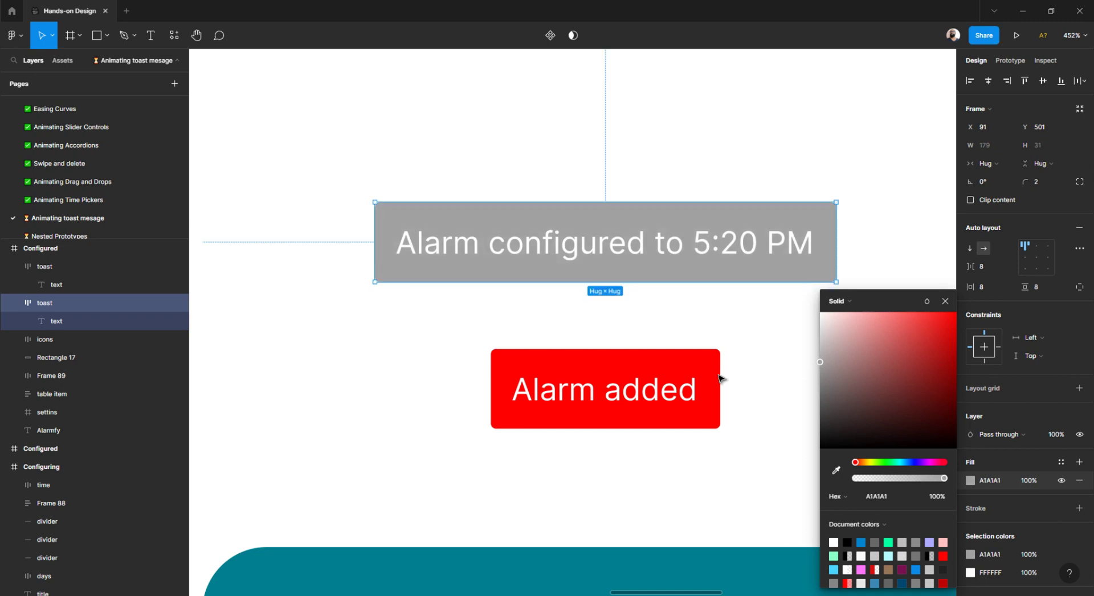
Match the "Alarm added" toast's fill to the other toast by sampling its grey, A1A1A1, with the eyedropper
left_click(700, 374)
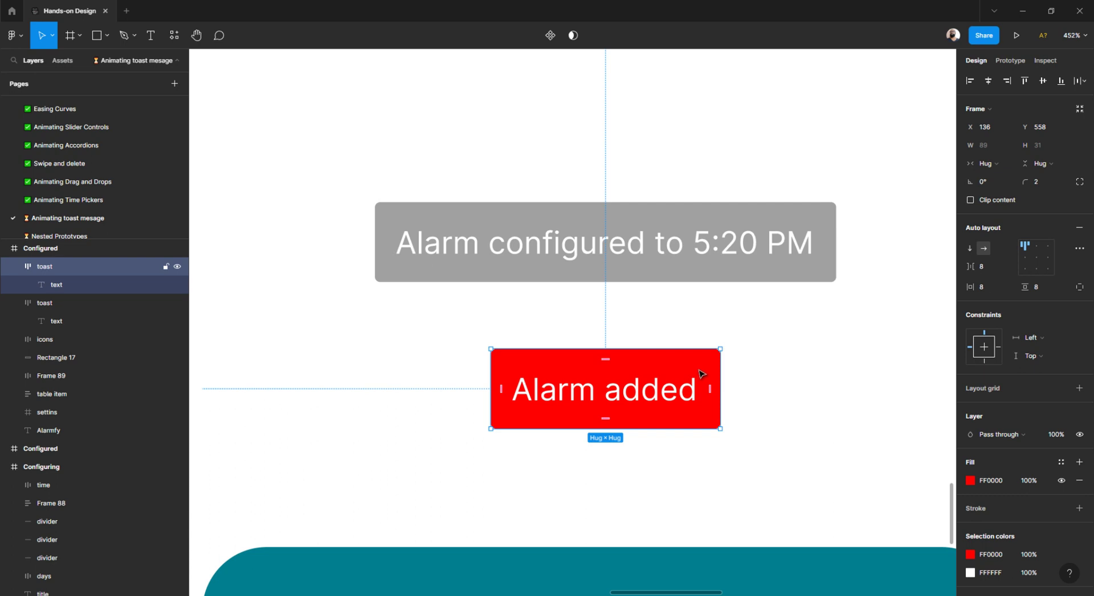
key("i")
left_click(723, 215)
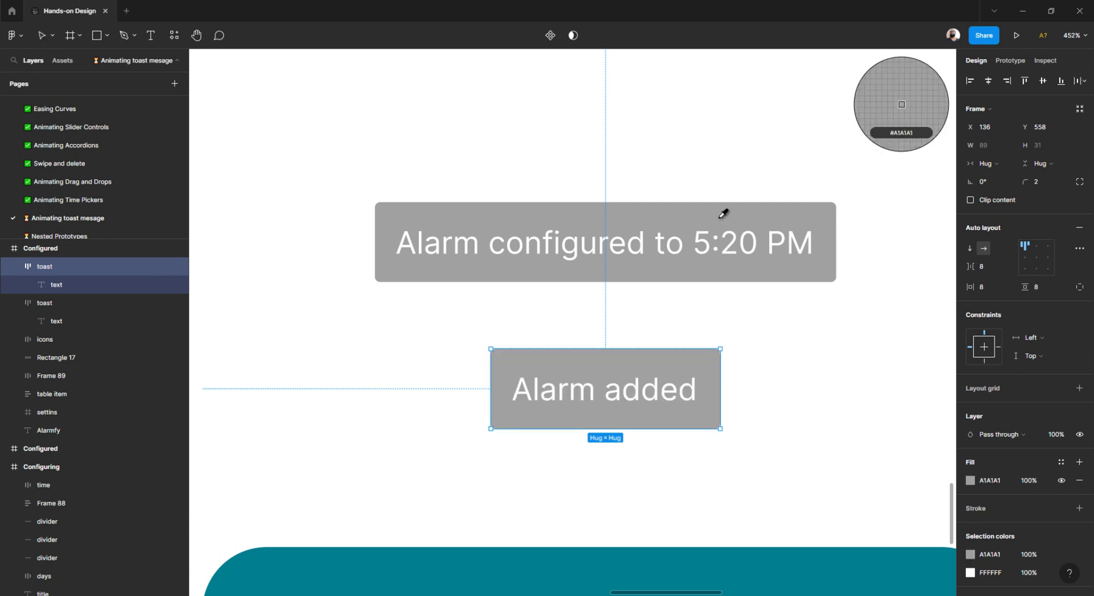
left_click(436, 349)
Examine how the two grey toasts look on the Configured screen, from the alarm row down to the ADD ALARM button
scroll(441, 362, "down", 10)
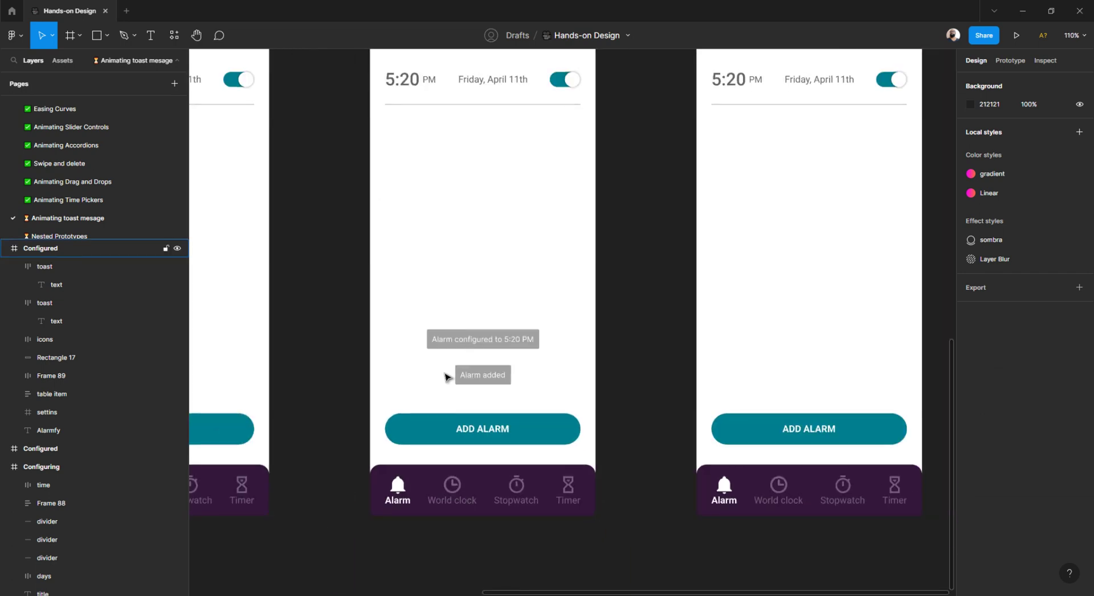
scroll(445, 376, "up", 5)
scroll(445, 377, "down", 2)
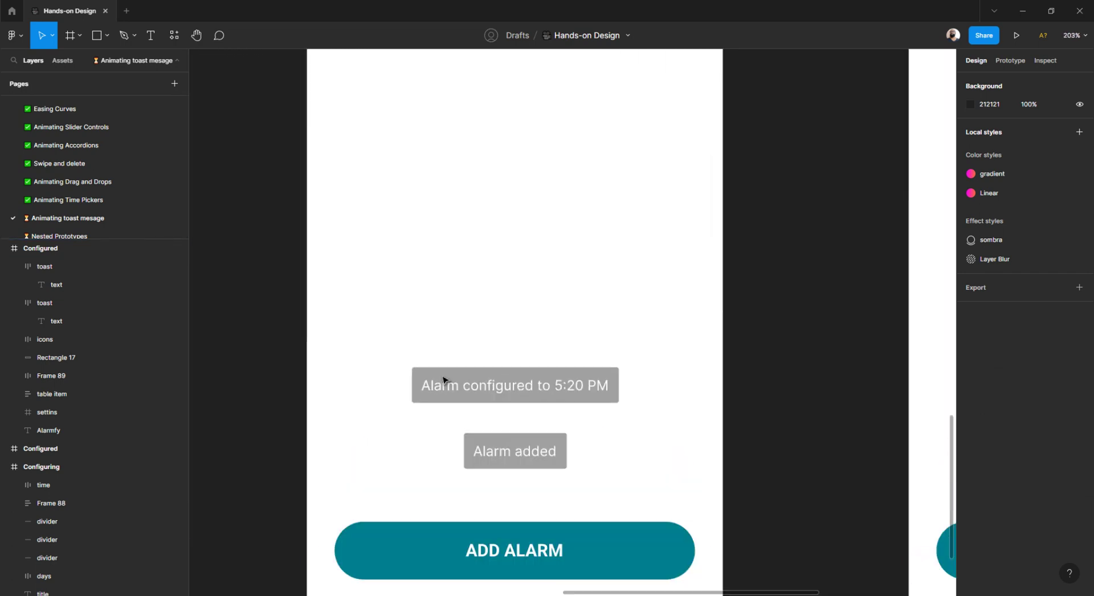
scroll(443, 378, "up", 6)
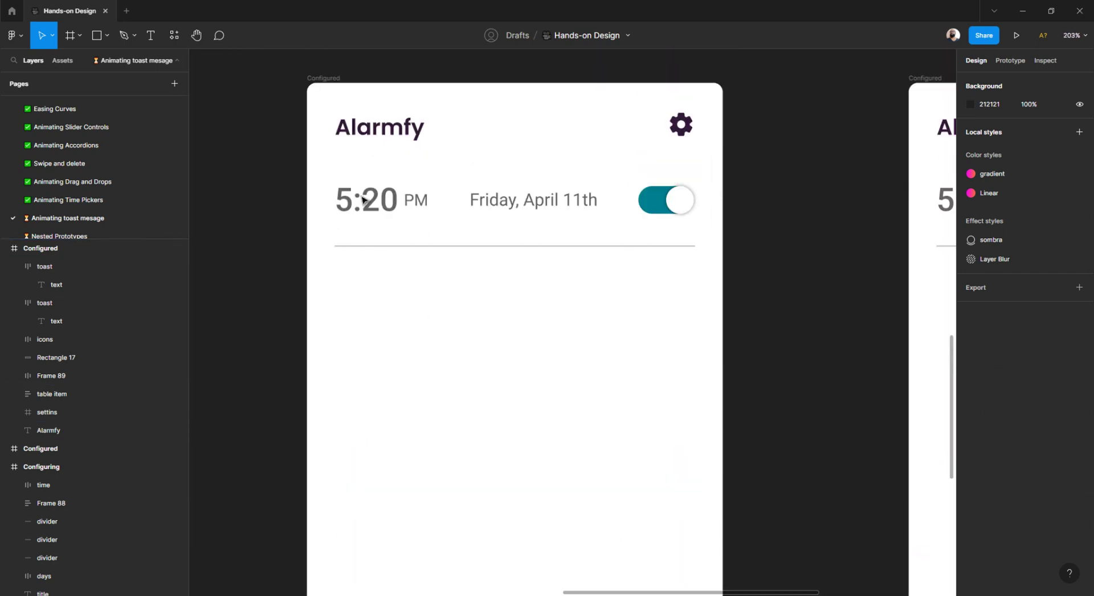
scroll(537, 324, "down", 6)
scroll(511, 297, "up", 2)
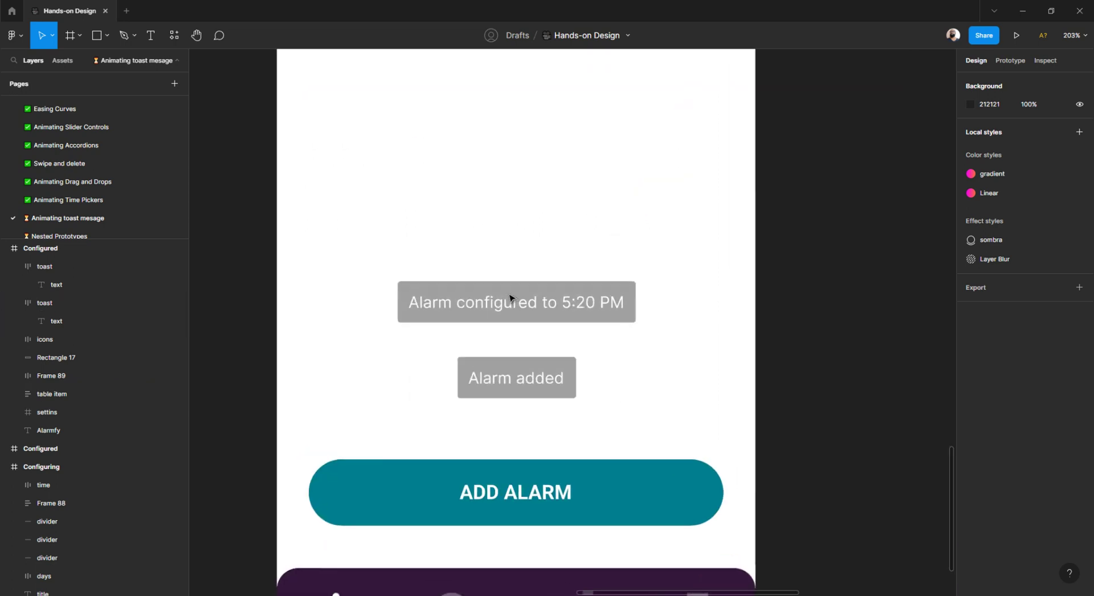
scroll(510, 297, "up", 4)
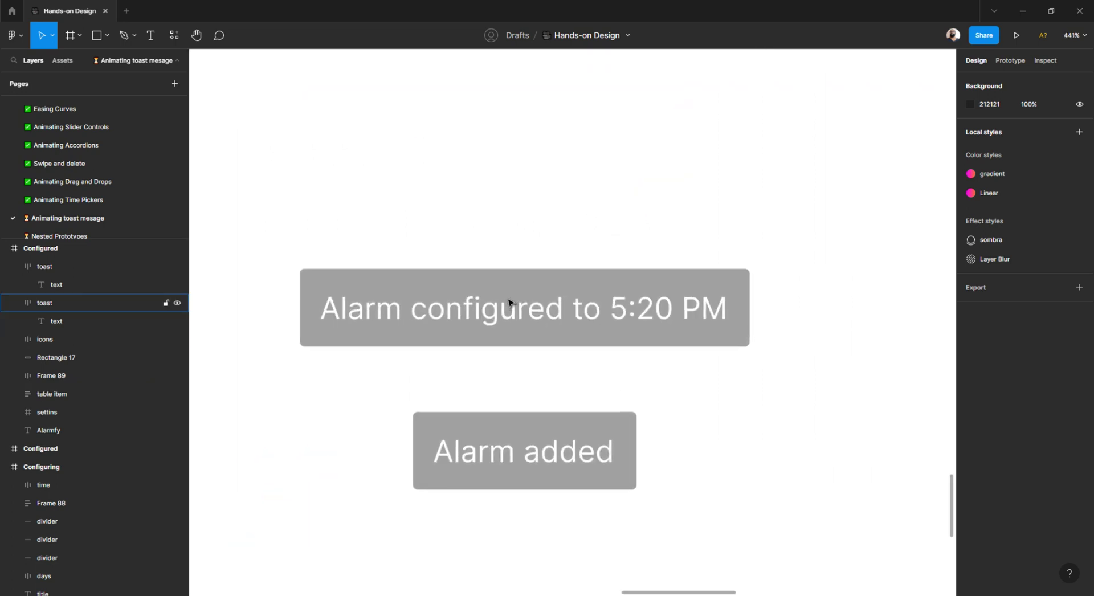
scroll(538, 258, "down", 2)
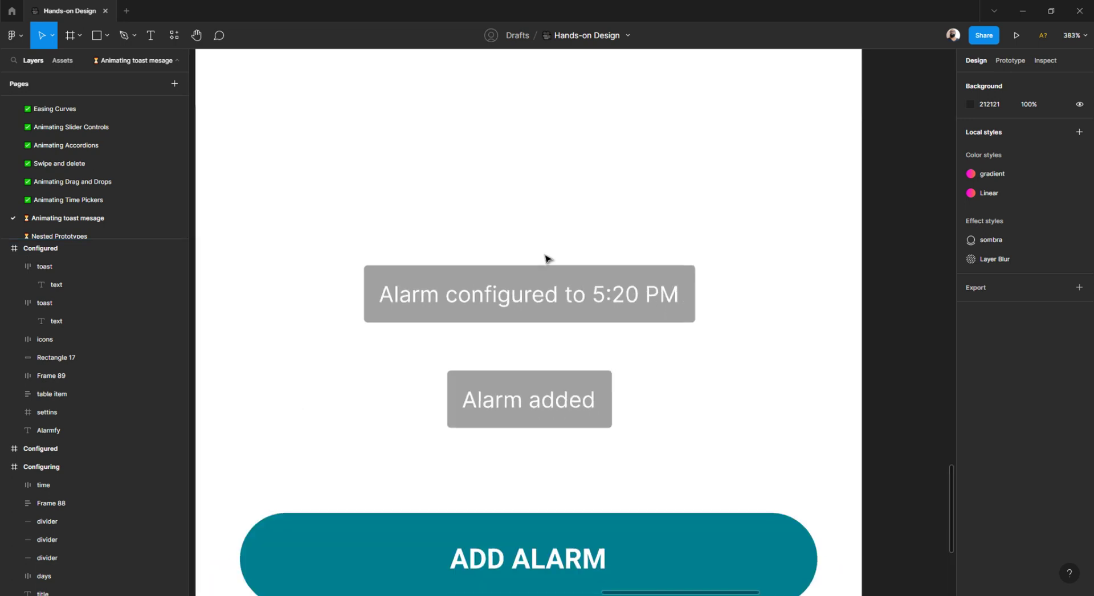
Rename the frame of the "Alarm configured to 5:20 PM" toast as "toast / large"
left_click(511, 310)
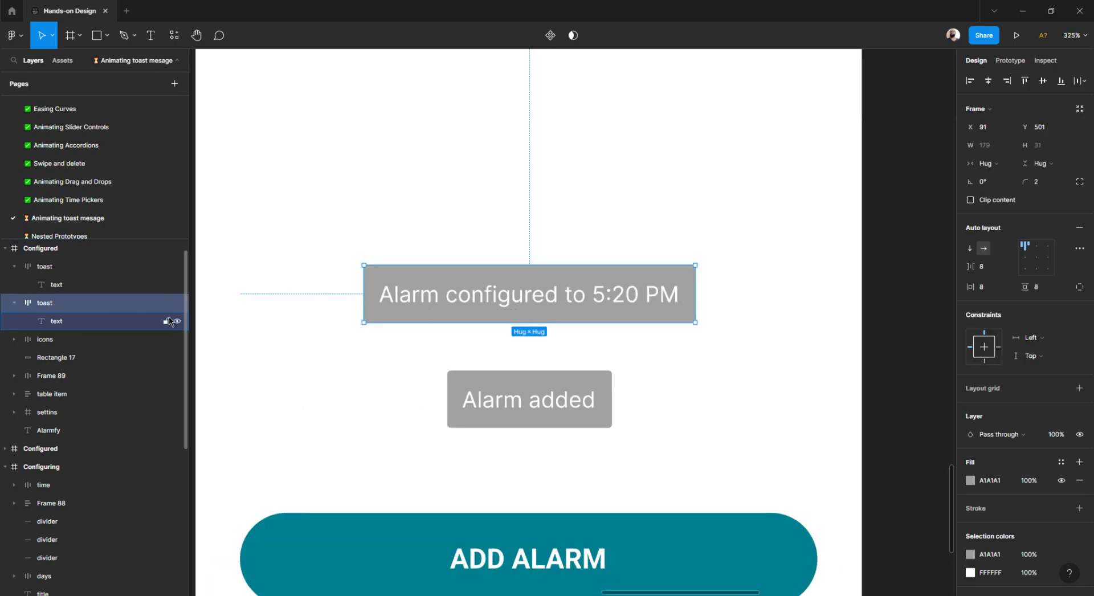
double_click(52, 305)
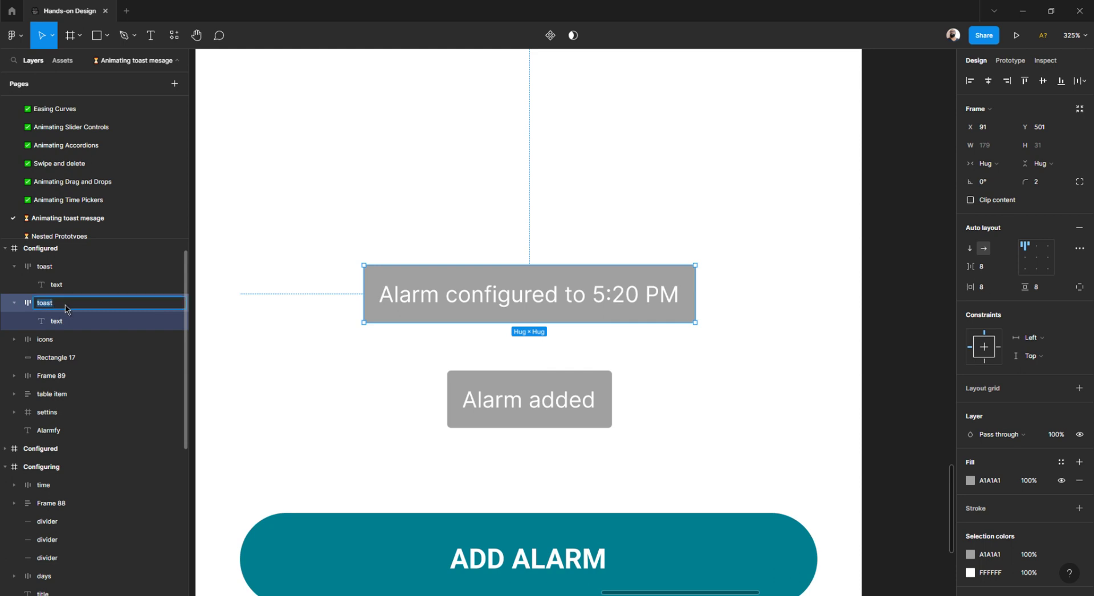
left_click(65, 308)
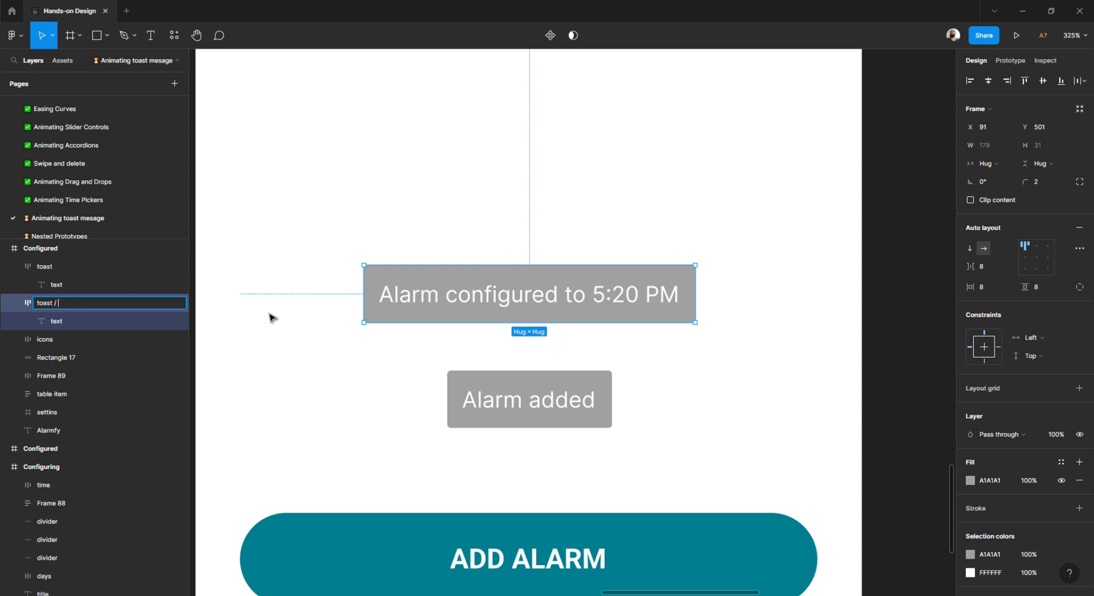
key("Return")
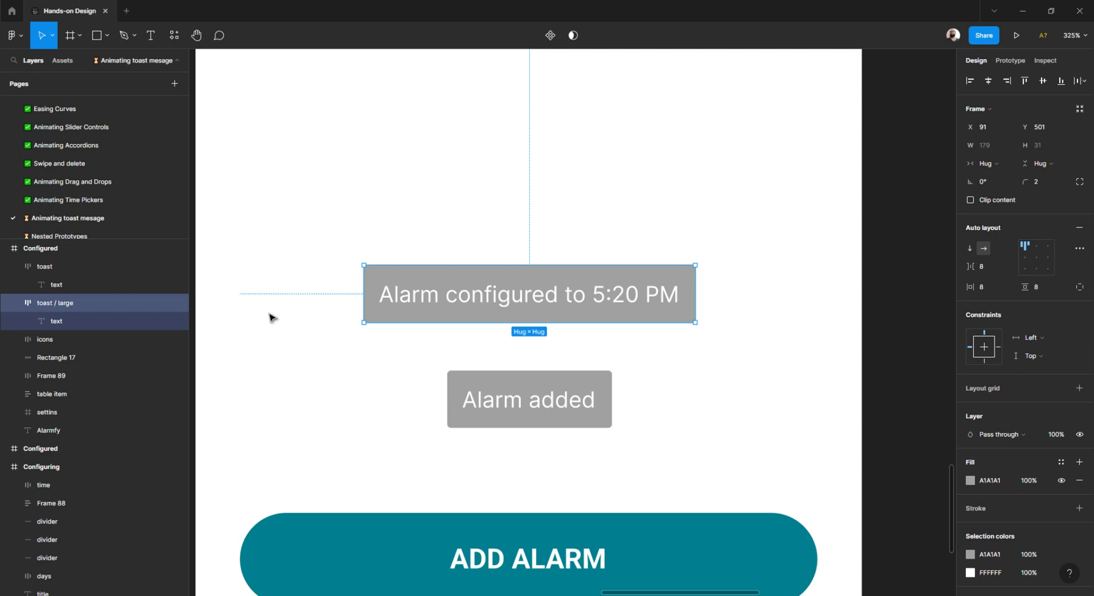
Rename the frame of the "Alarm added" toast as "toast / small"
left_click(523, 405)
double_click(45, 266)
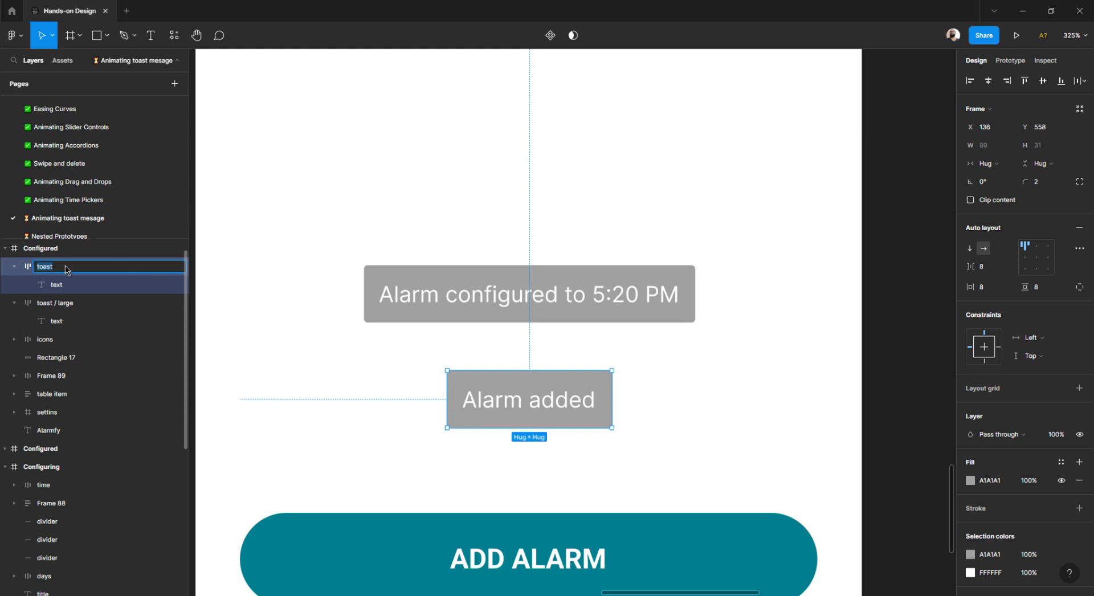
left_click(83, 268)
type("/ small")
key("Return")
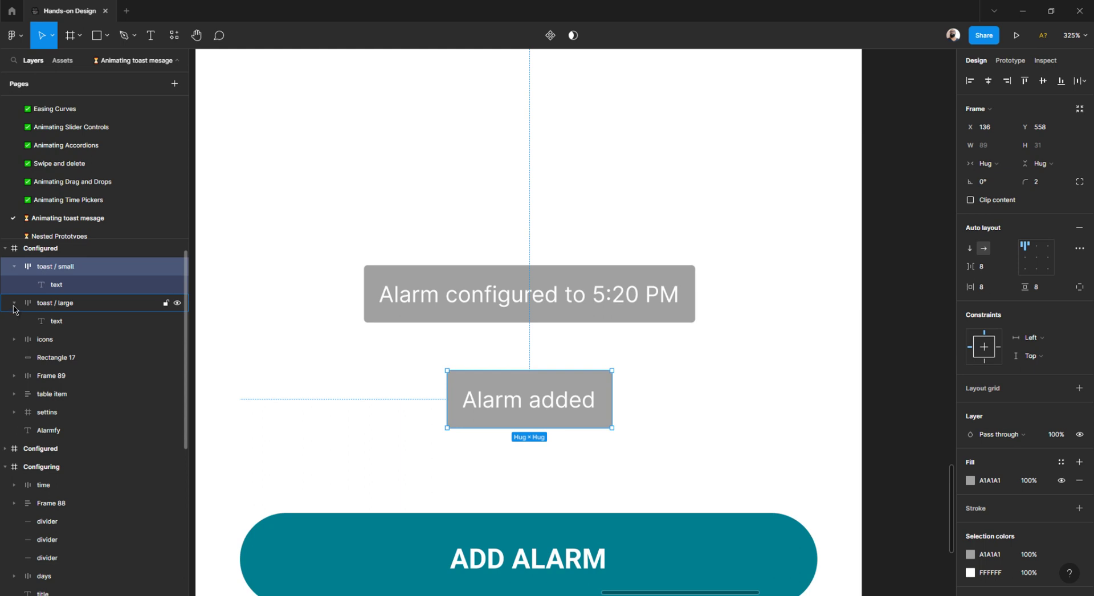
Convert the "toast / large" and "toast / small" frames into two separate components and check their layers
left_click(524, 312)
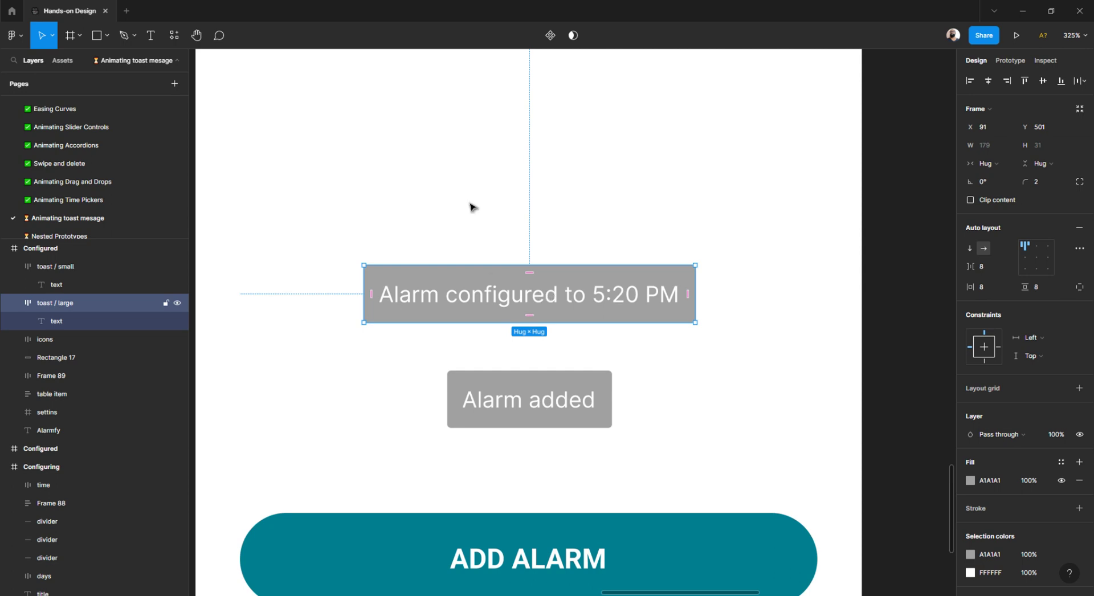
left_click(546, 39)
left_click(528, 333)
left_click(513, 400)
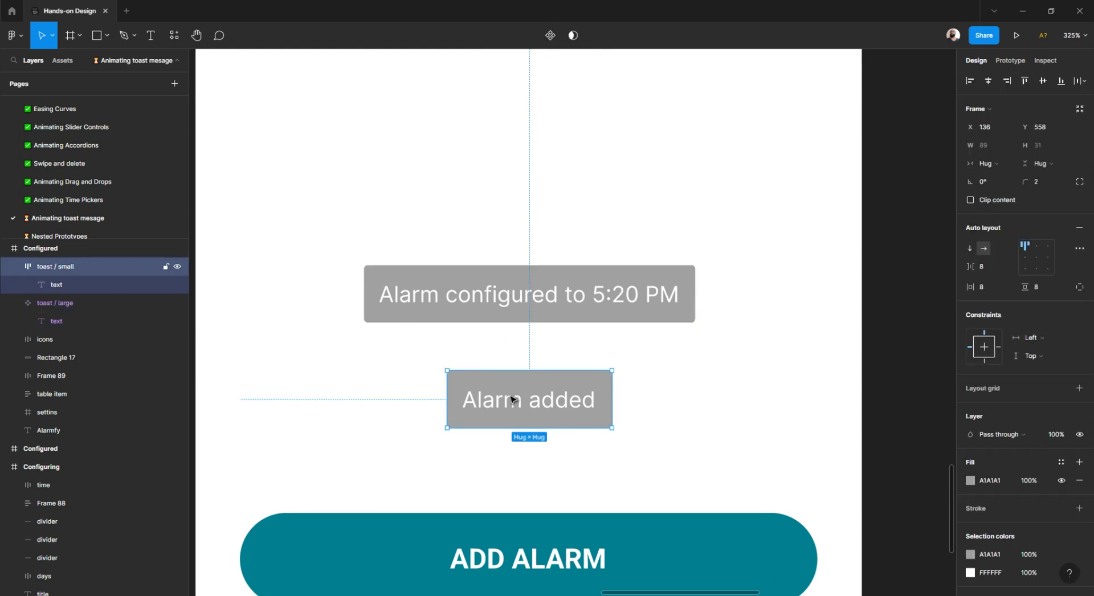
left_click(550, 35)
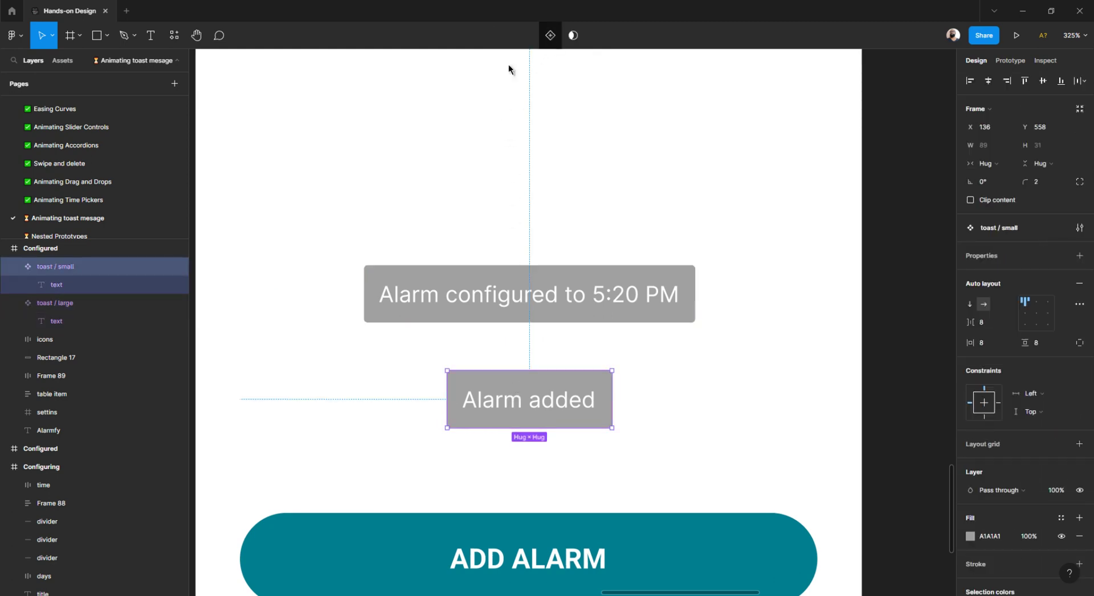
left_click(508, 69)
left_click(60, 270)
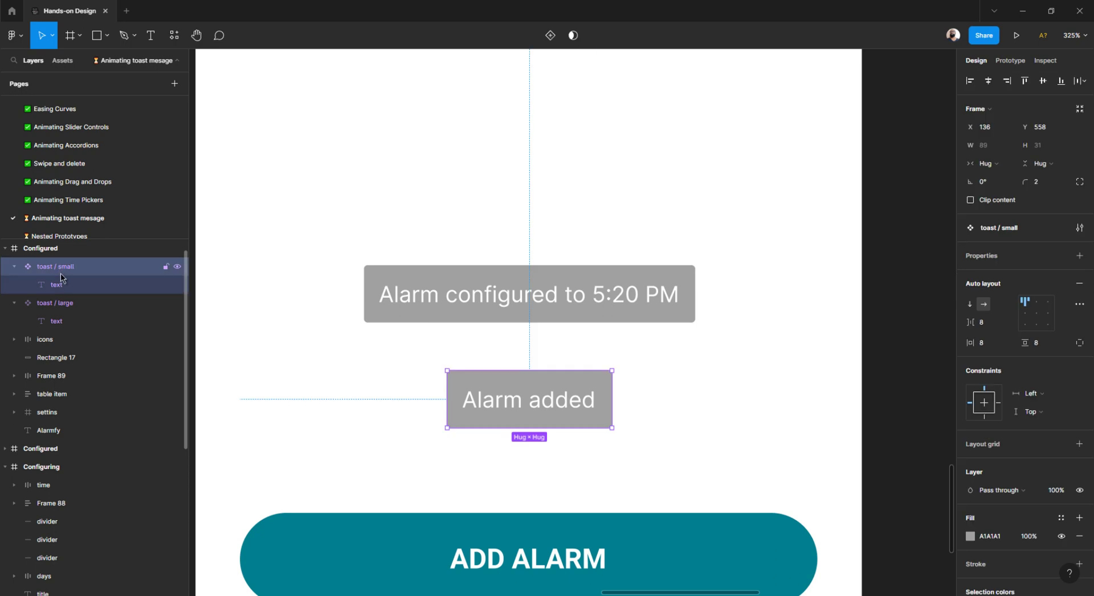
left_click(62, 303)
left_click(333, 239)
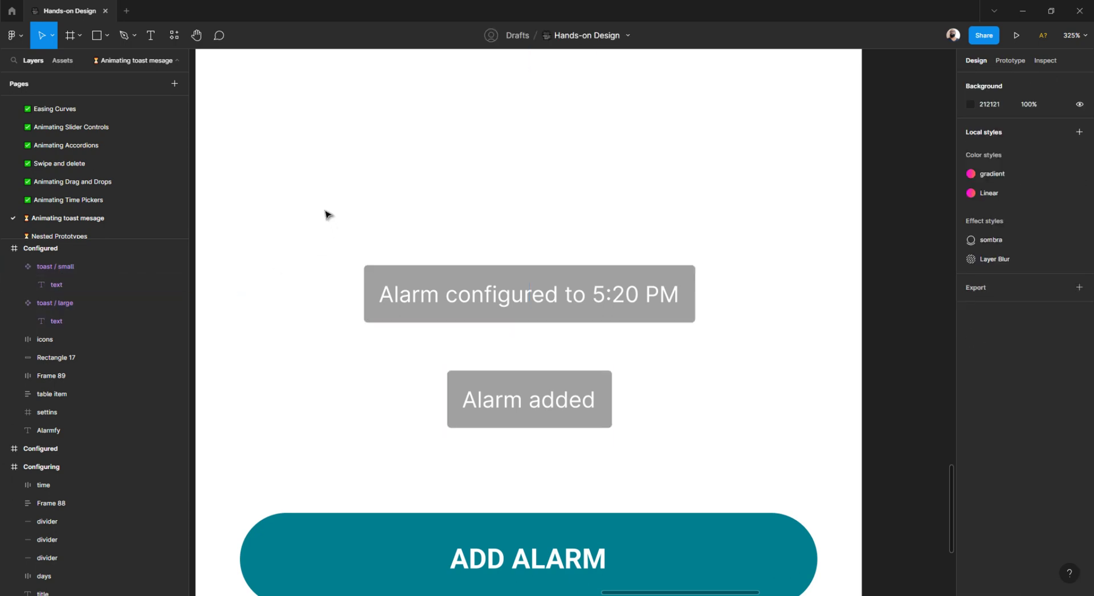
scroll(435, 278, "down", 6)
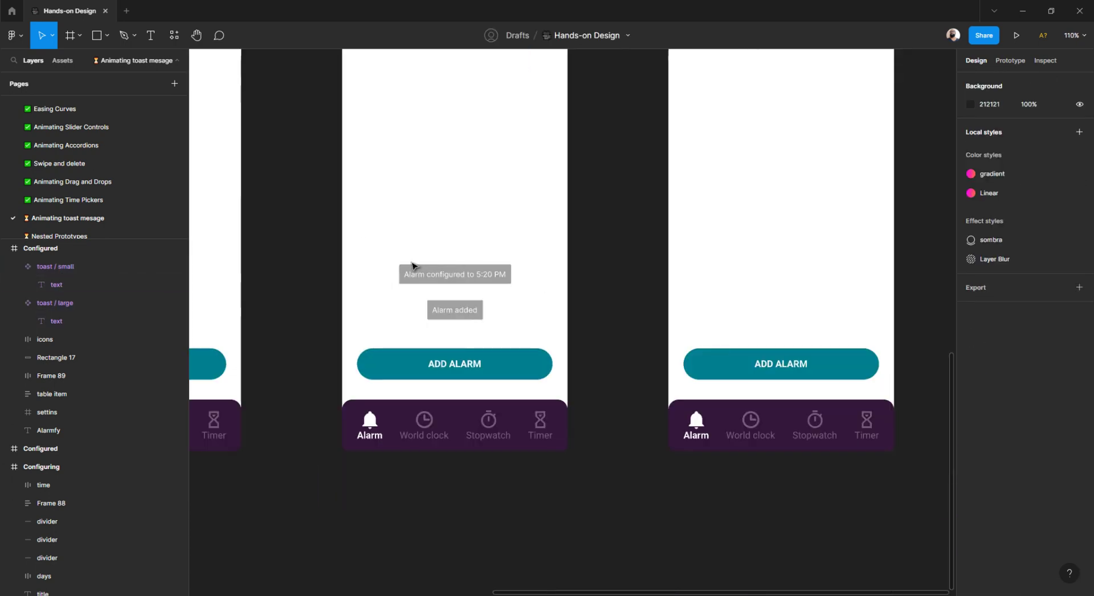
Move the "toast / large" and "toast / small" components out of the Configured screen onto the empty canvas beside the second-row Configuring screen
scroll(402, 254, "down", 2)
scroll(408, 256, "up", 2)
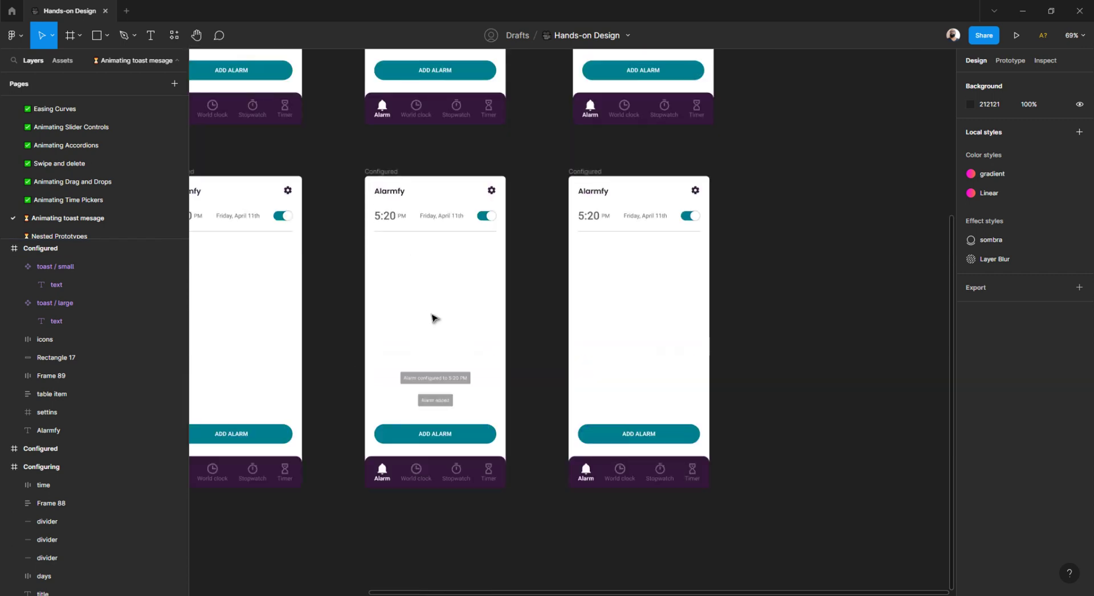
scroll(434, 318, "left", 2)
scroll(439, 319, "left", 3)
scroll(766, 345, "down", 1)
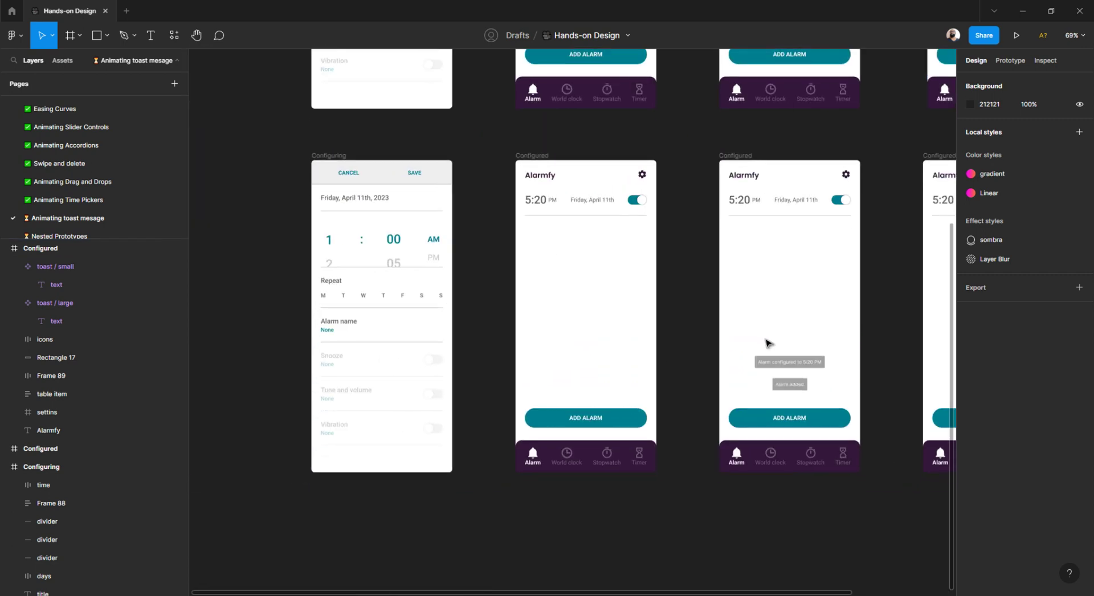
left_click_drag(743, 314, 231, 212)
scroll(277, 245, "left", 5)
scroll(353, 268, "up", 3)
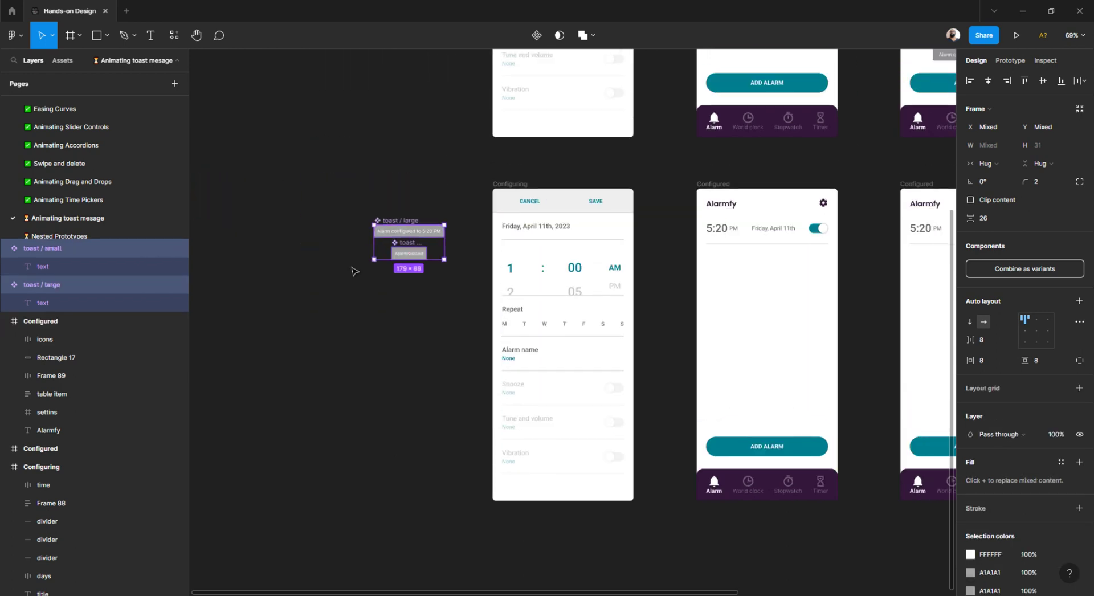
left_click_drag(413, 293, 381, 281)
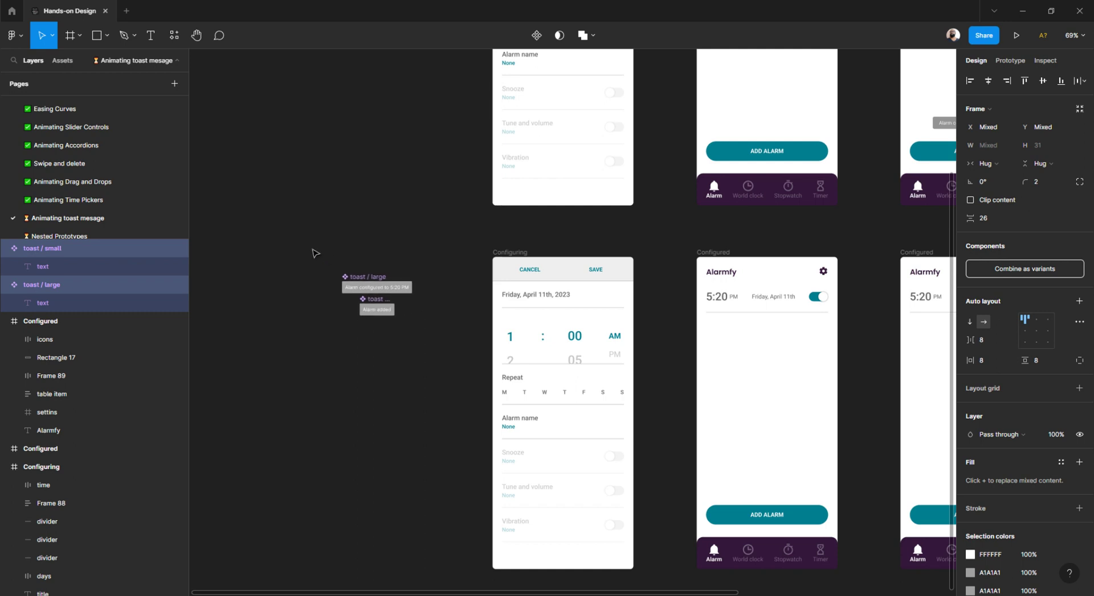
Draw a frame about 432 × 332 around the two toast components and shift it slightly away from the Configuring screen
left_click(312, 249)
key("f")
left_click_drag(472, 257, 302, 387)
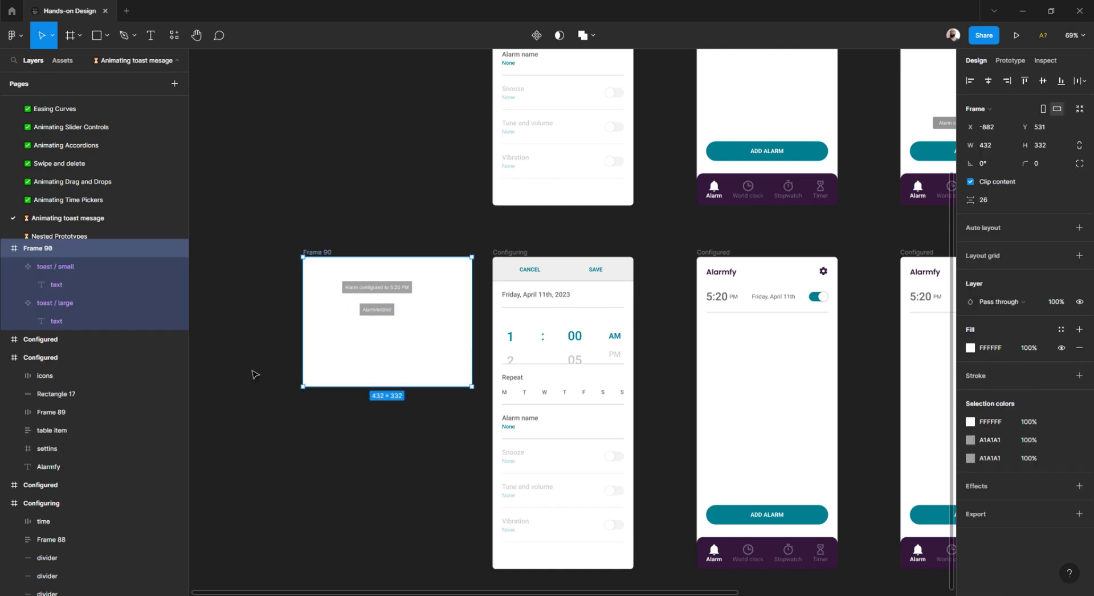
left_click(254, 373)
left_click_drag(317, 254, 288, 253)
key("Escape")
left_click_drag(370, 350, 274, 259)
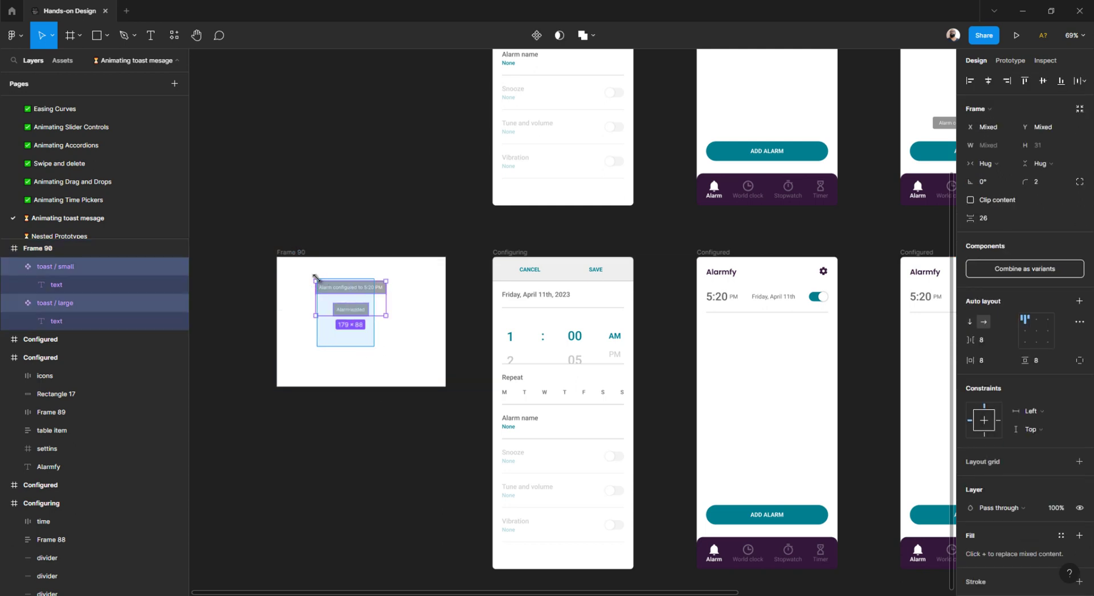
left_click(1043, 81)
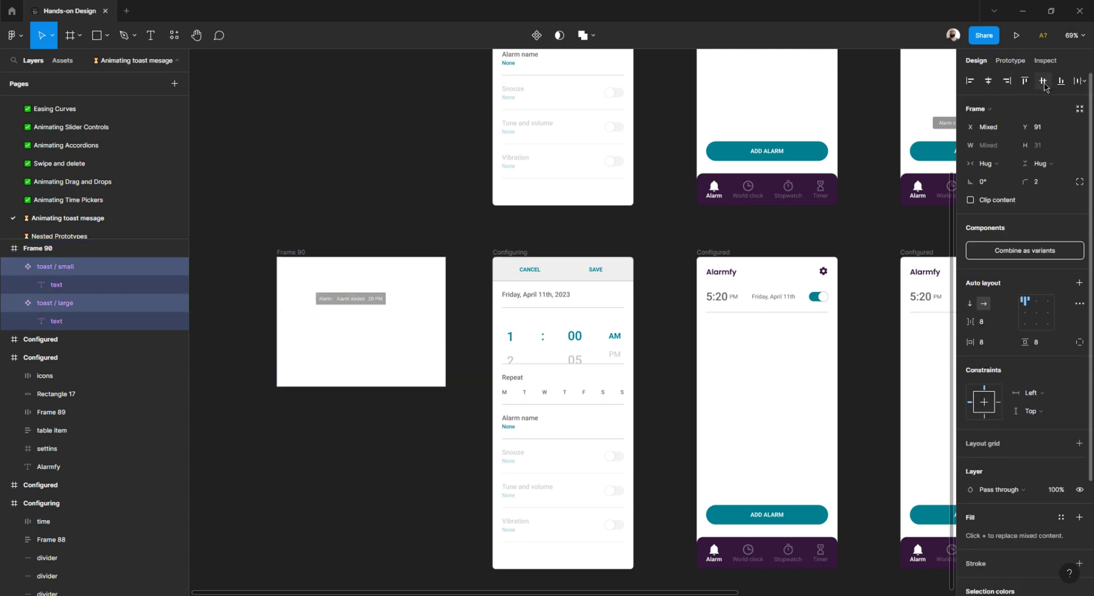
key("ctrl+z")
left_click(405, 298)
left_click_drag(322, 272, 433, 361)
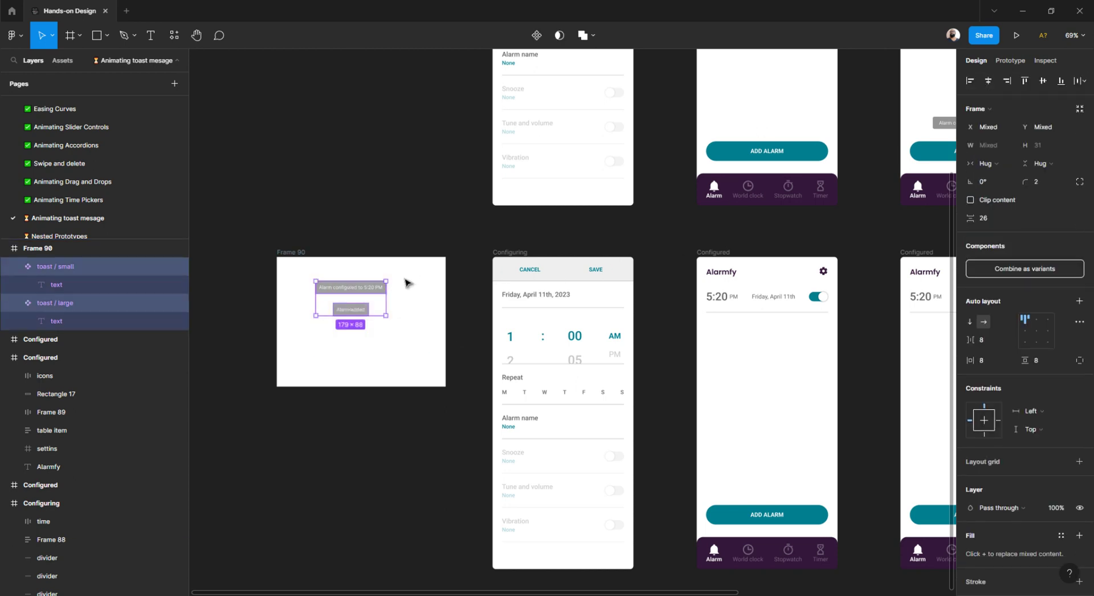
key("Delete")
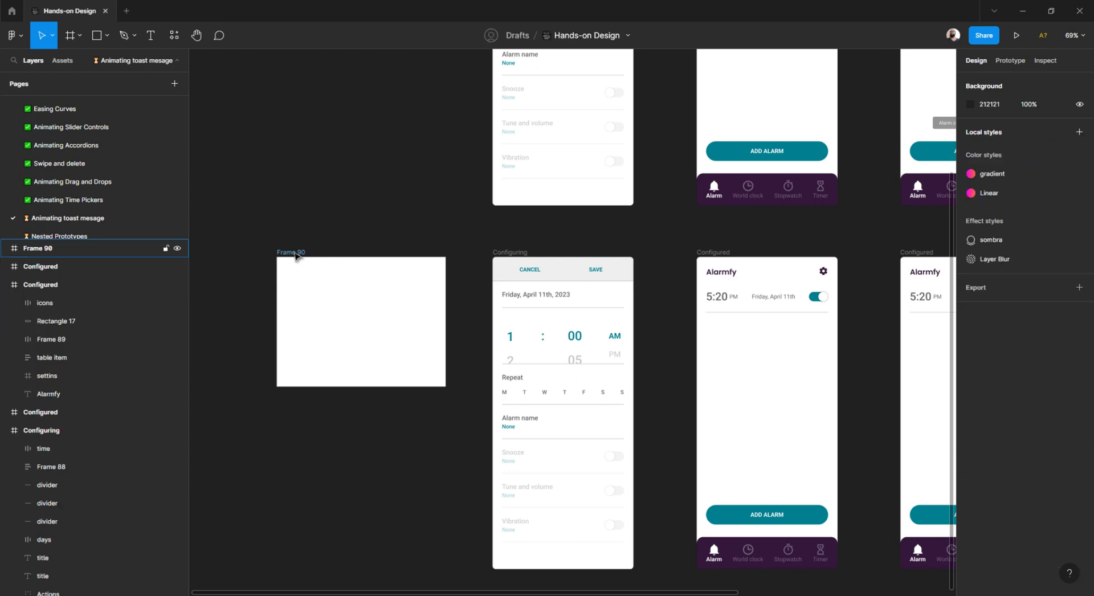
left_click(296, 254)
key("ctrl+z")
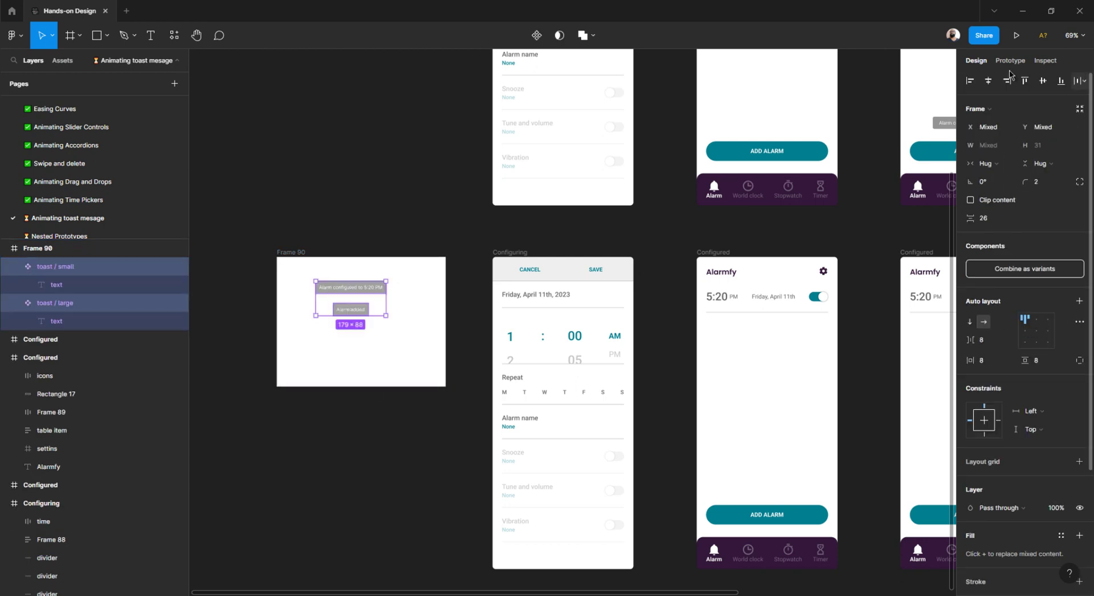
left_click(416, 317)
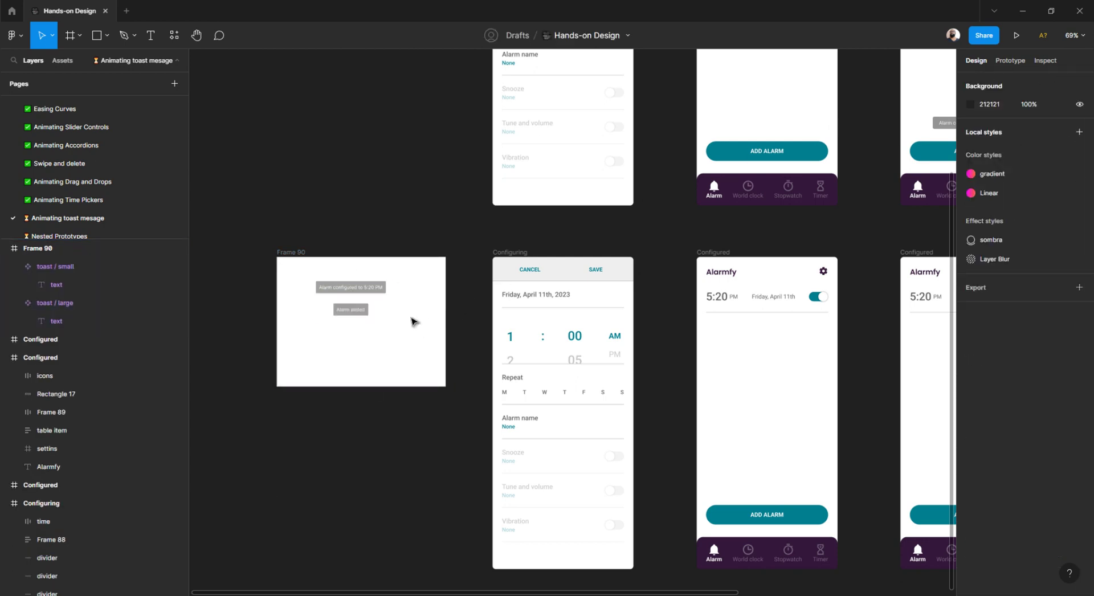
Centre each toast component horizontally in the new frame and lower "toast / small" to about Y 135
left_click(374, 286)
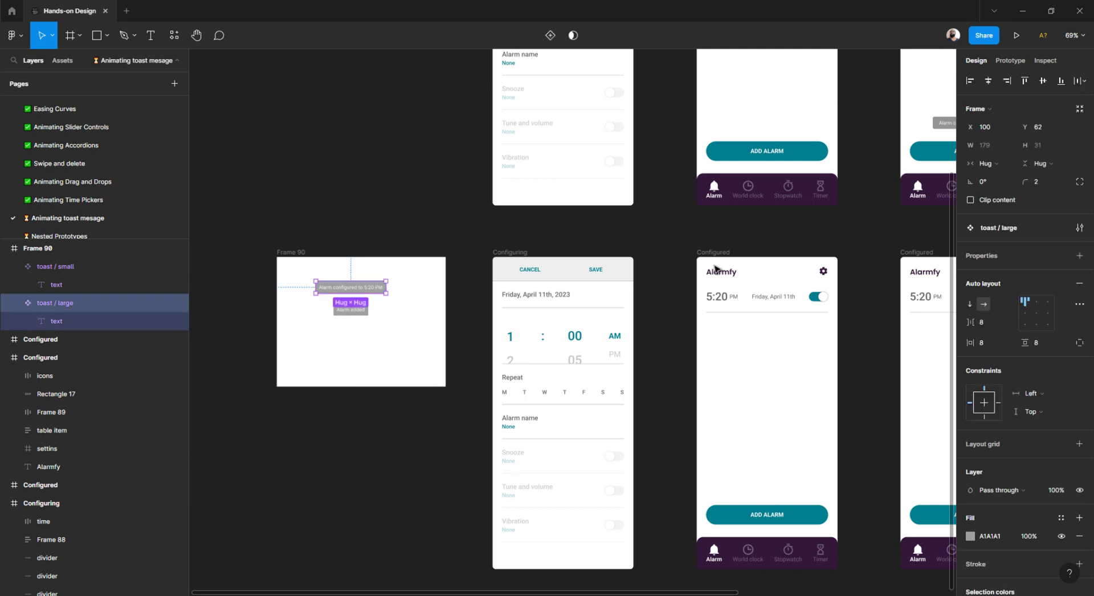
left_click(988, 80)
left_click(352, 312)
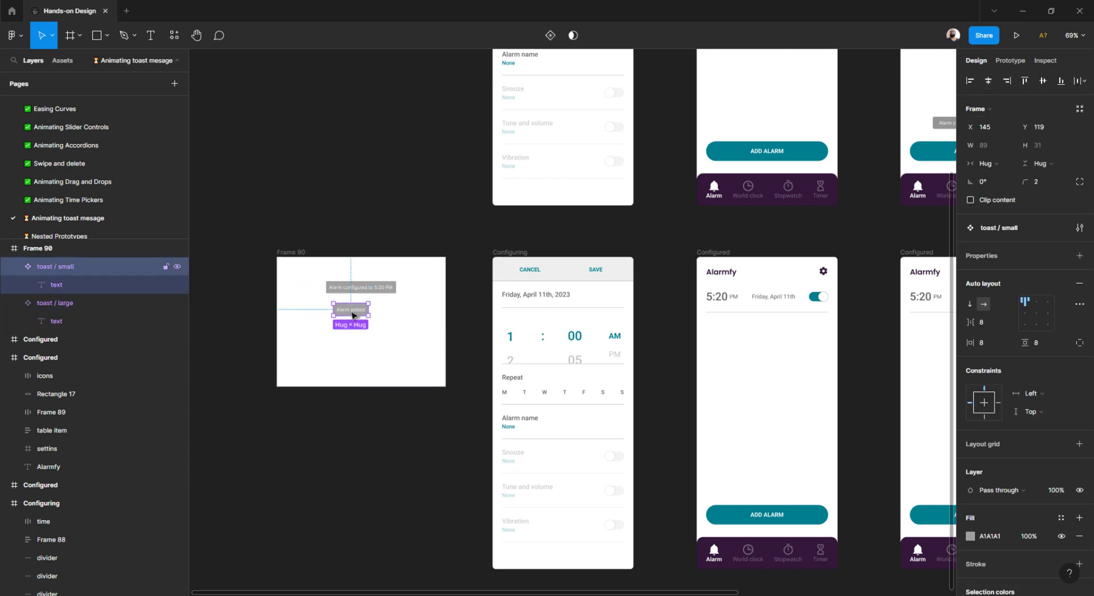
left_click(989, 83)
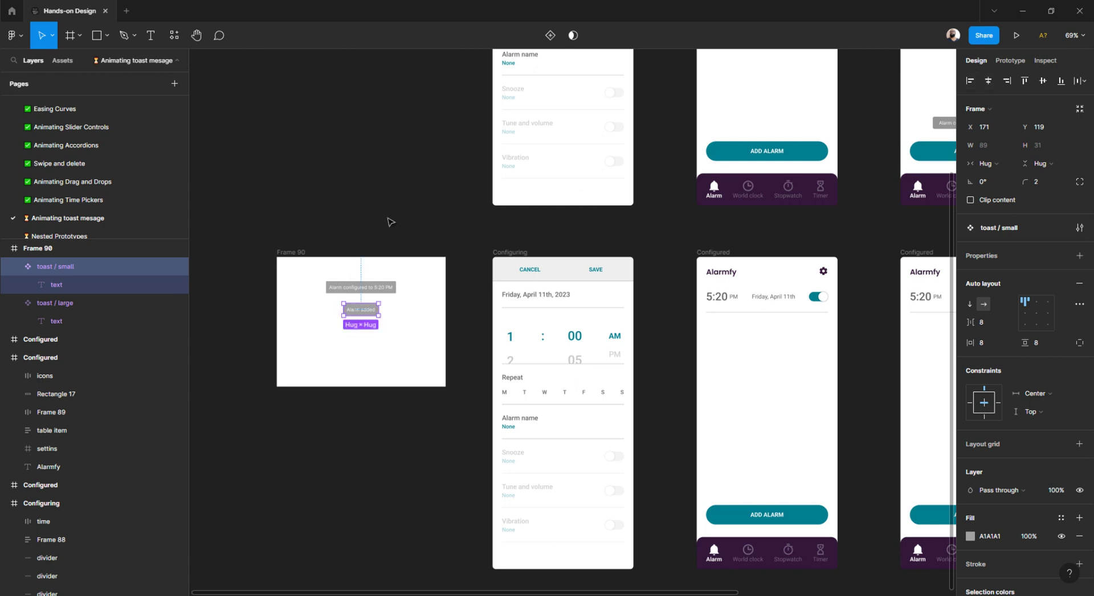
left_click(376, 342)
left_click_drag(360, 314, 356, 323)
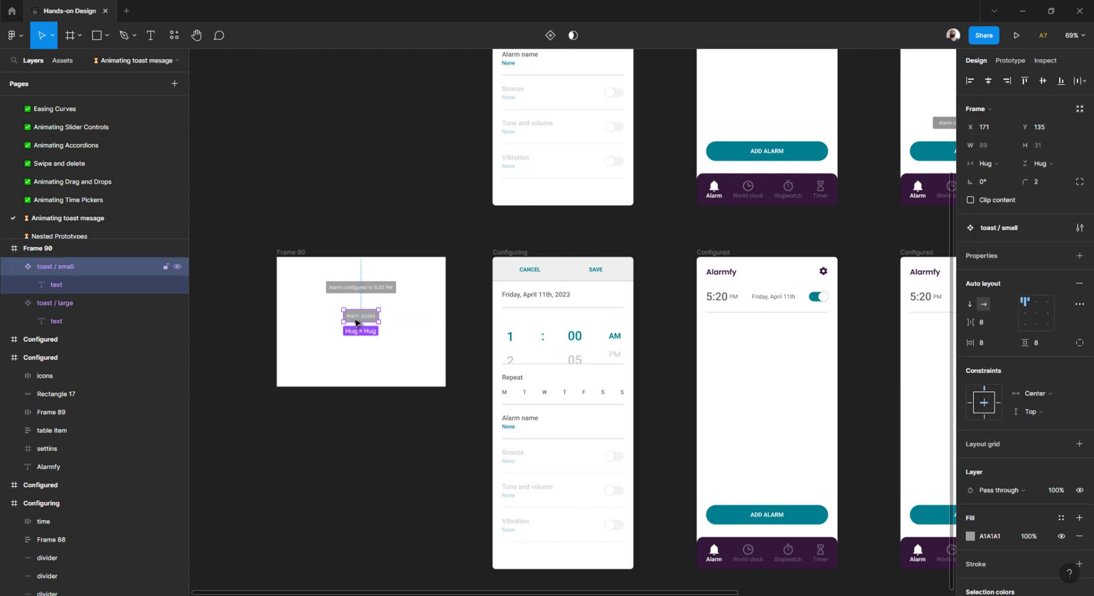
left_click(344, 358)
Rename the frame holding the two toast components as "Componets"
scroll(348, 325, "down", 1)
scroll(349, 325, "down", 1)
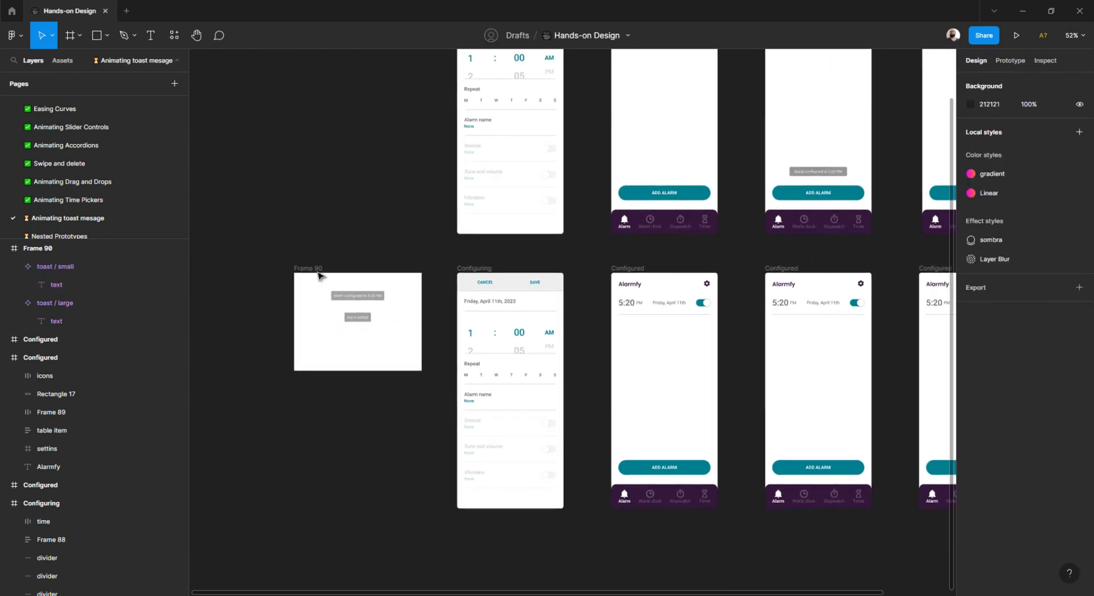
left_click(36, 251)
double_click(55, 253)
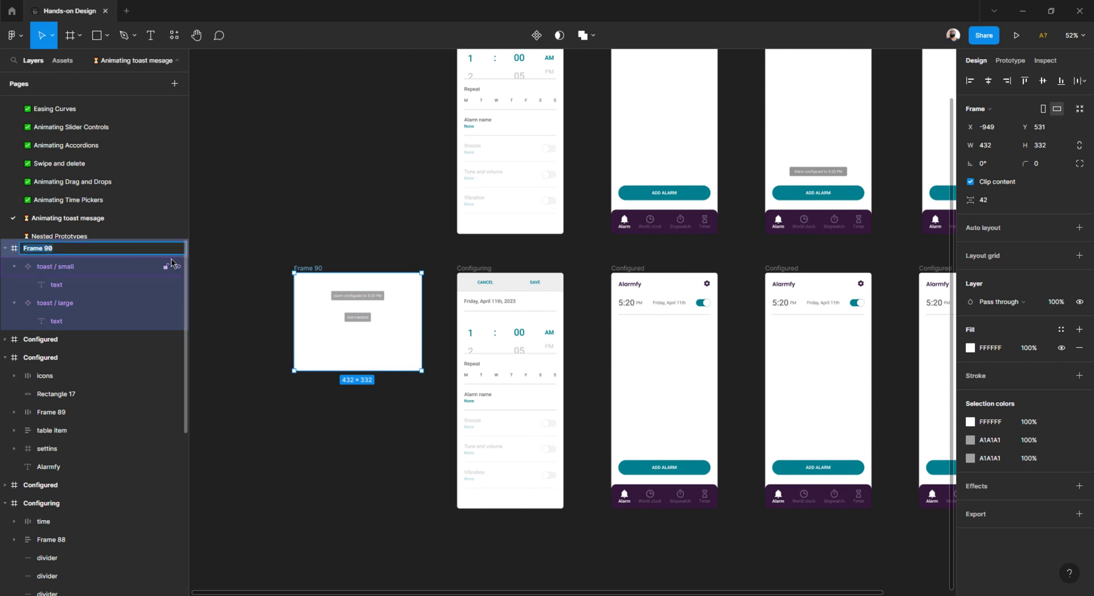
type("Componets")
key("Return")
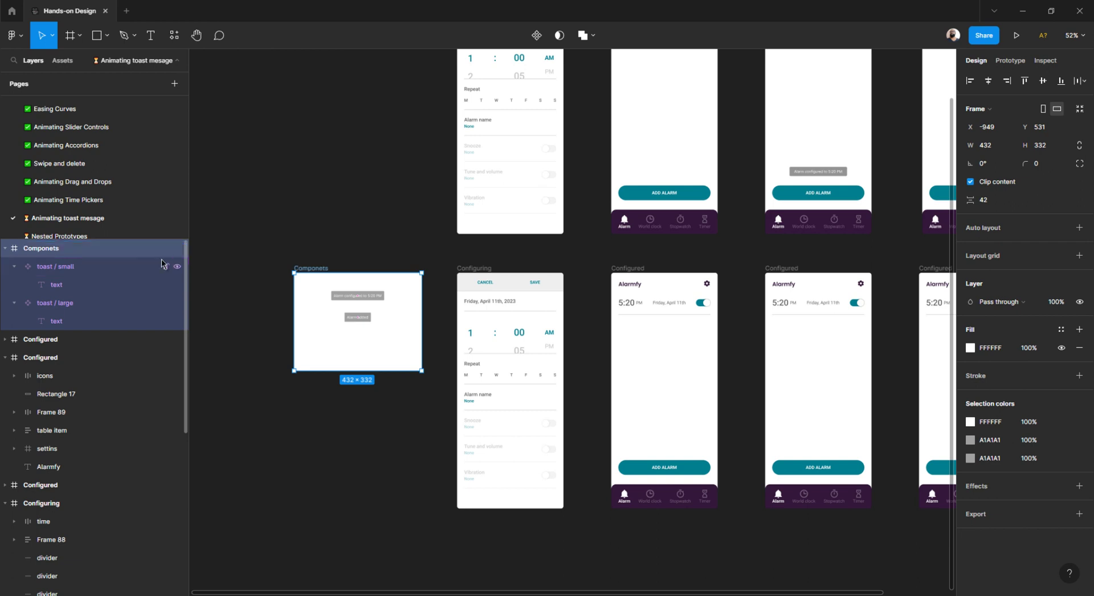
left_click(368, 257)
Search the assets for "toast" and place a "toast / small" instance on the middle Configured screen of the second row
scroll(367, 260, "right", 2)
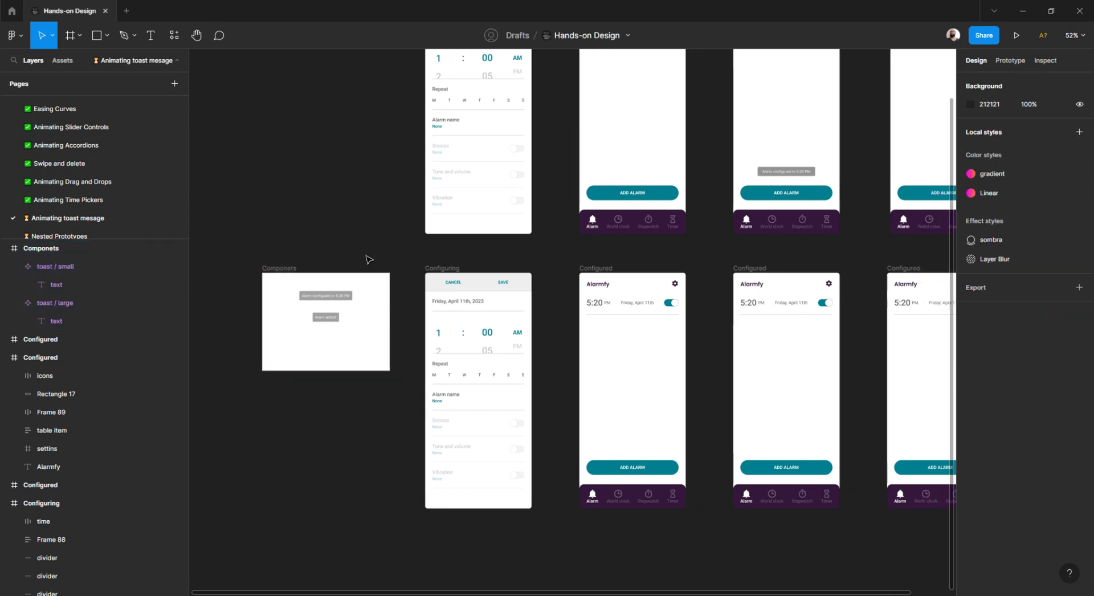
scroll(369, 259, "right", 5)
left_click(431, 268)
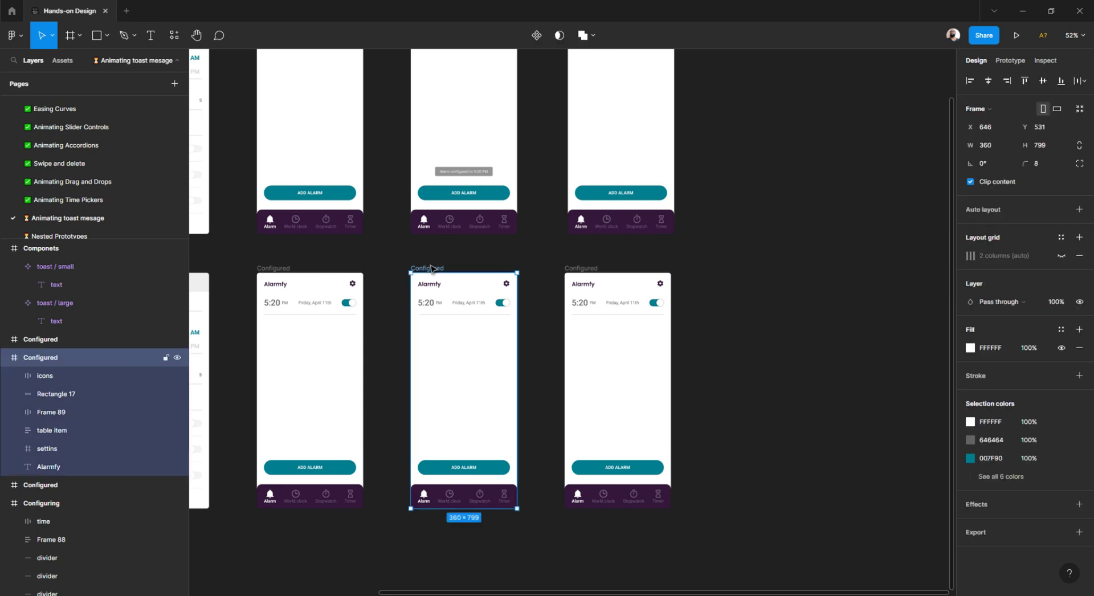
left_click(62, 61)
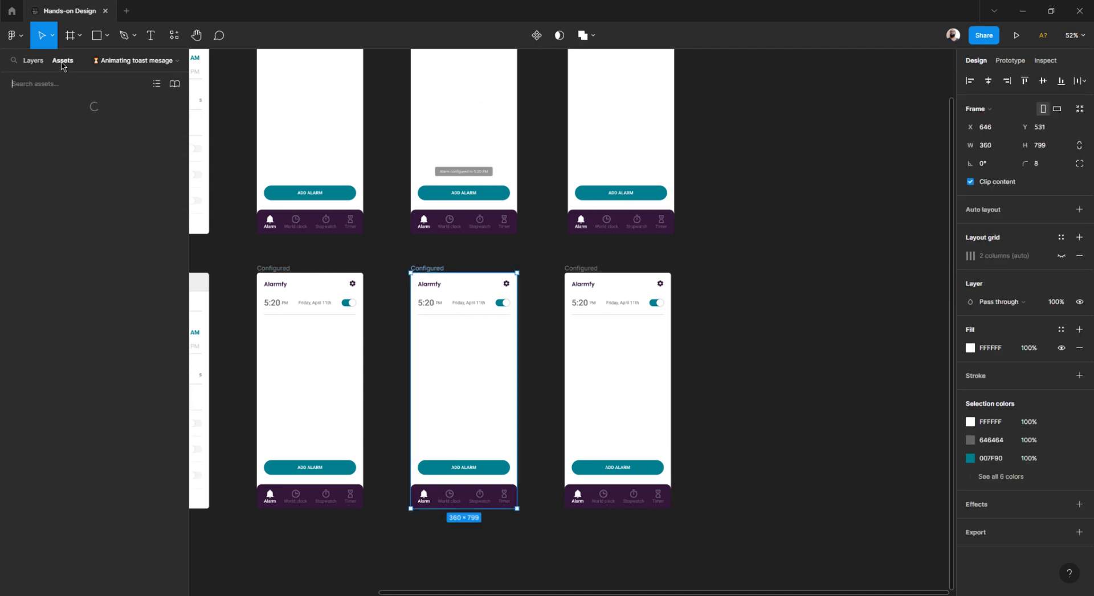
left_click(58, 83)
type("toast")
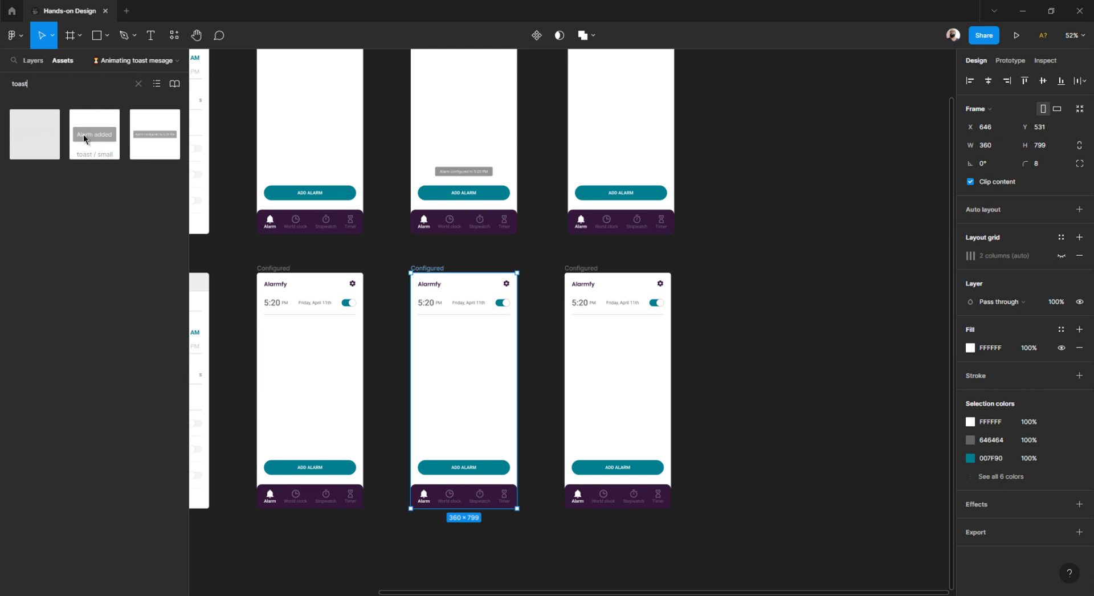
left_click_drag(87, 132, 462, 365)
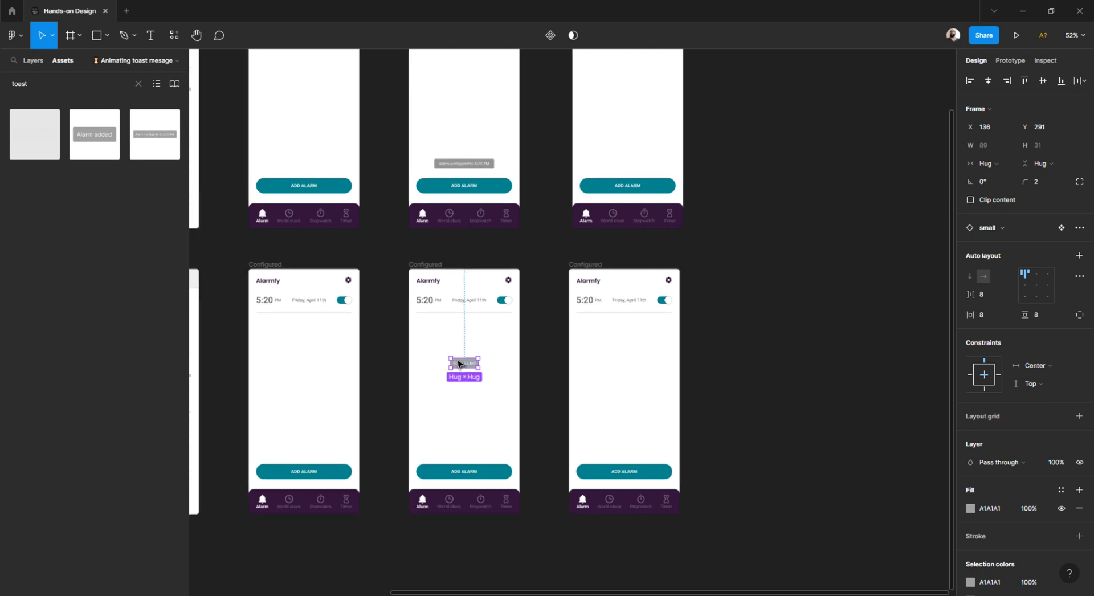
Position the "Alarm added" toast instance centred above the ADD ALARM button at about Y 572 and check its spacing
scroll(482, 388, "up", 5)
left_click_drag(470, 368, 470, 520)
scroll(511, 450, "down", 3)
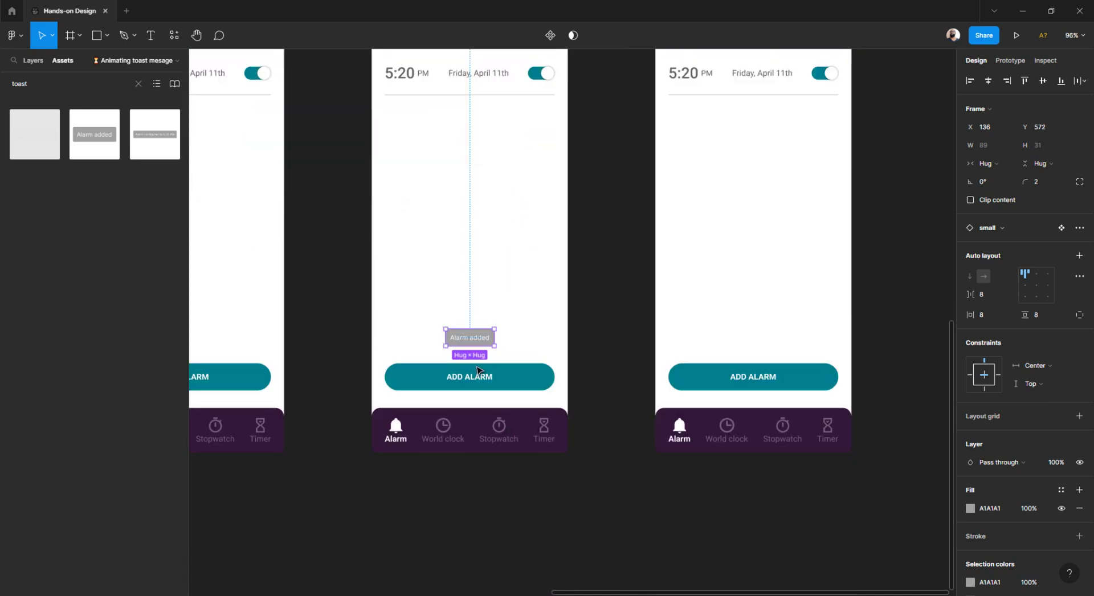
left_click(502, 377)
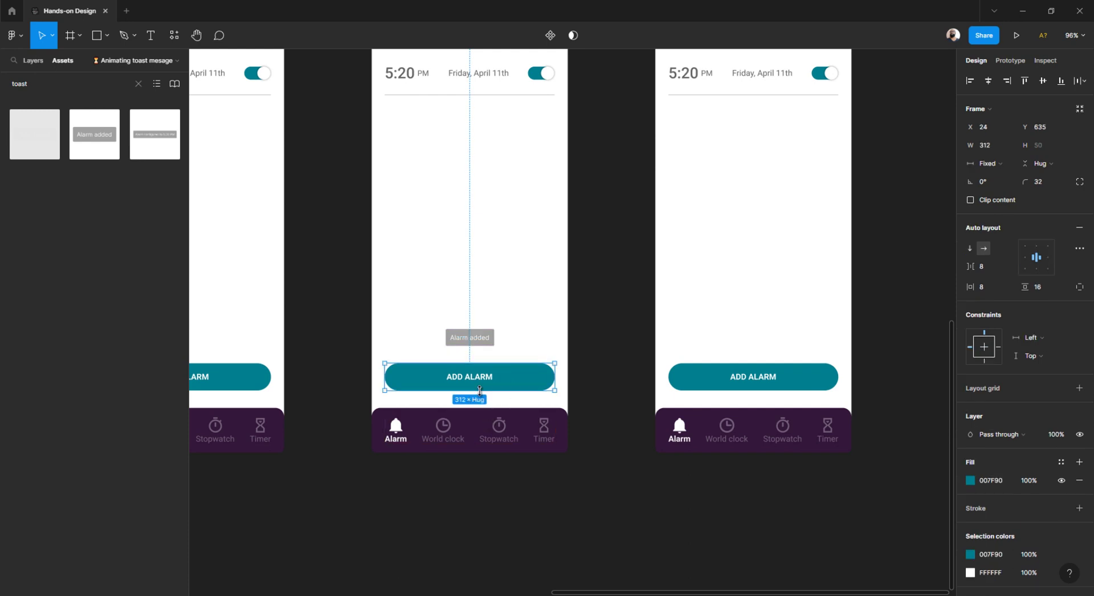
key("alt")
key("Escape")
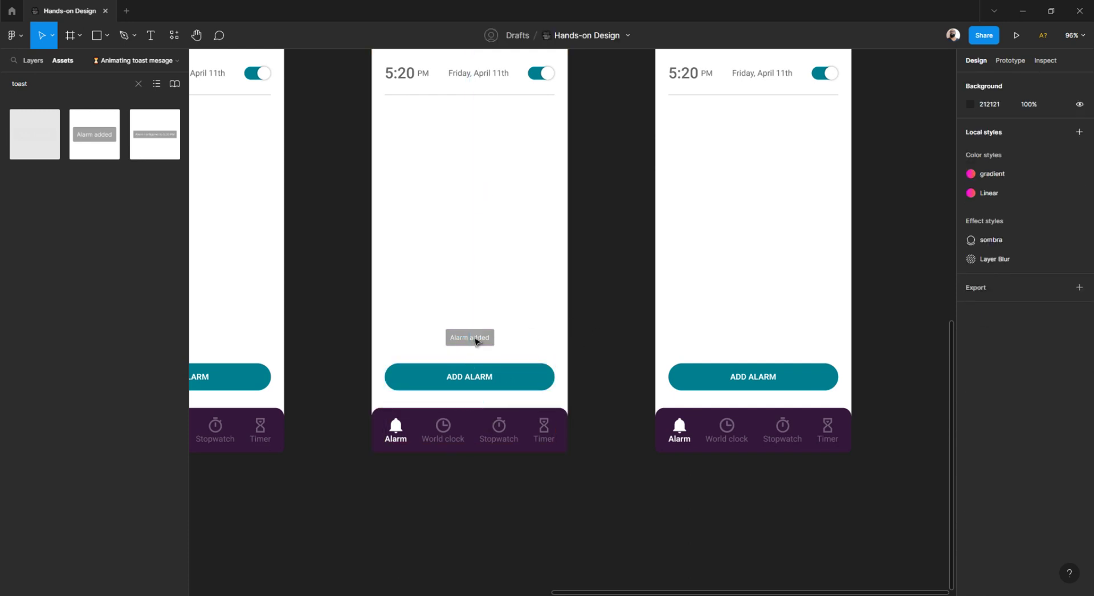
Swap the placed toast instance to the large component and back to the small one
scroll(476, 337, "up", 5)
left_click(464, 339)
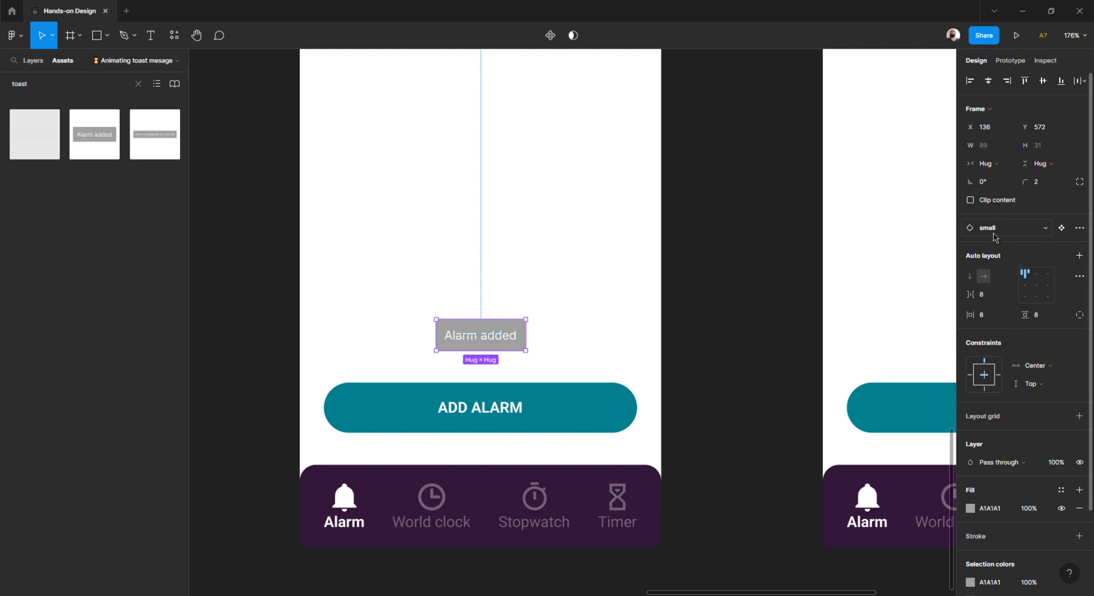
left_click(1032, 233)
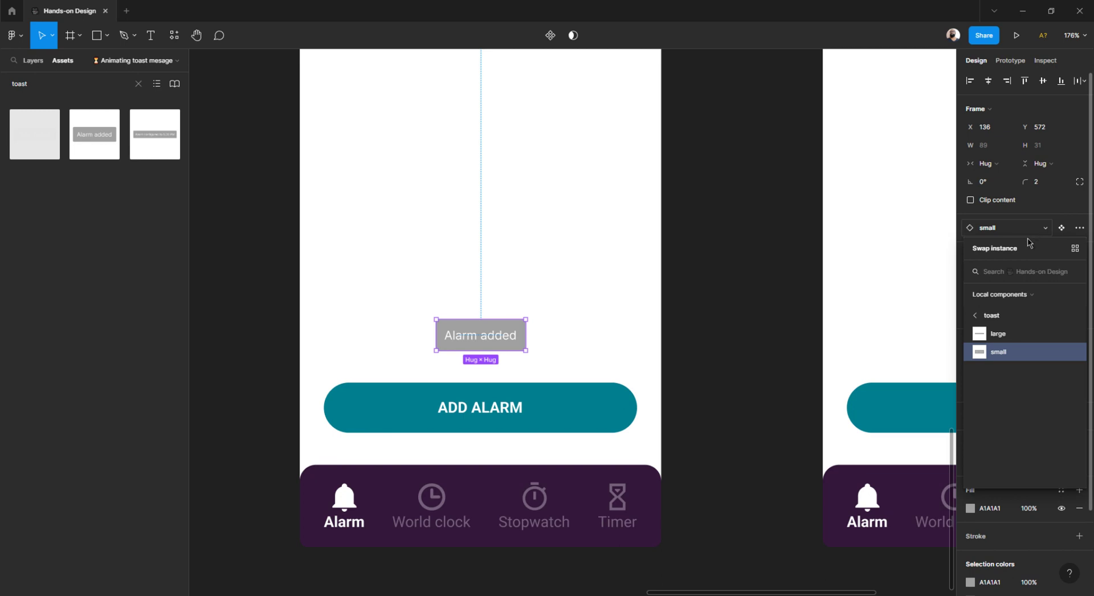
left_click(1004, 335)
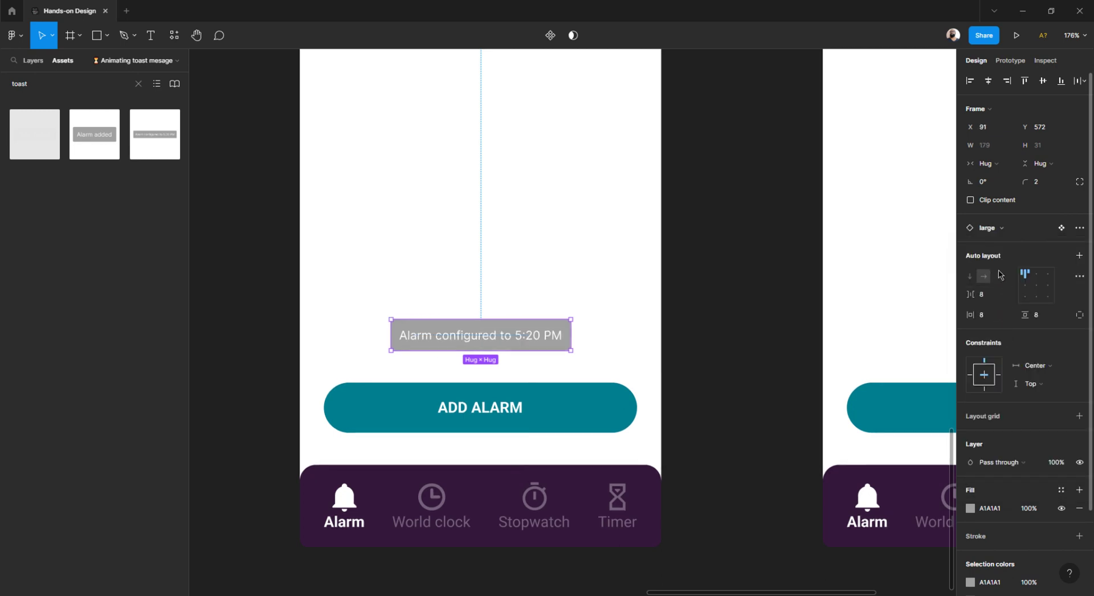
left_click(998, 232)
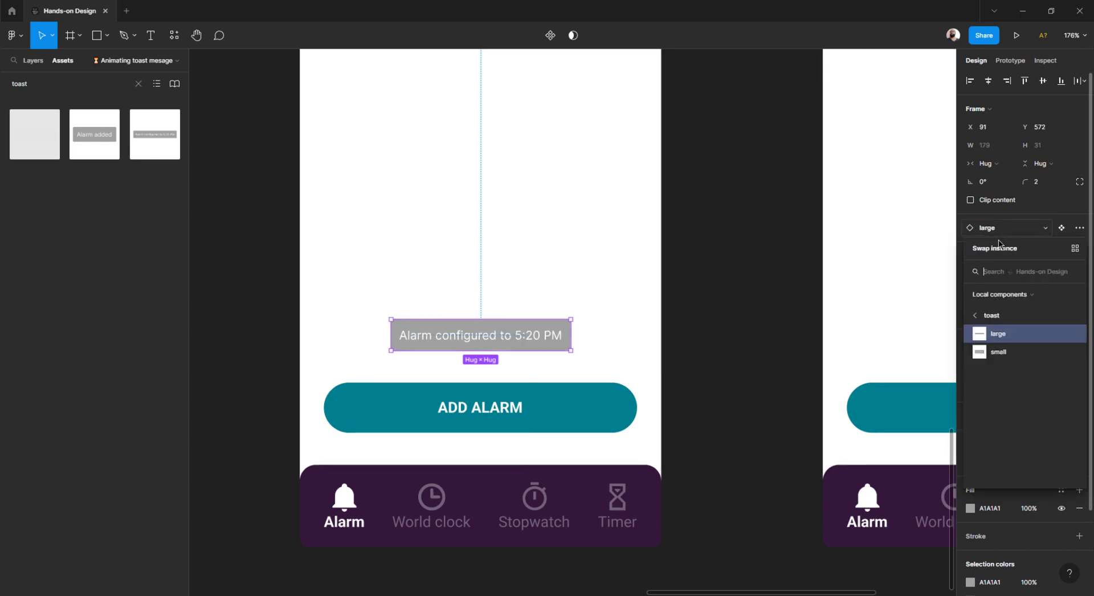
left_click(998, 353)
left_click(732, 275)
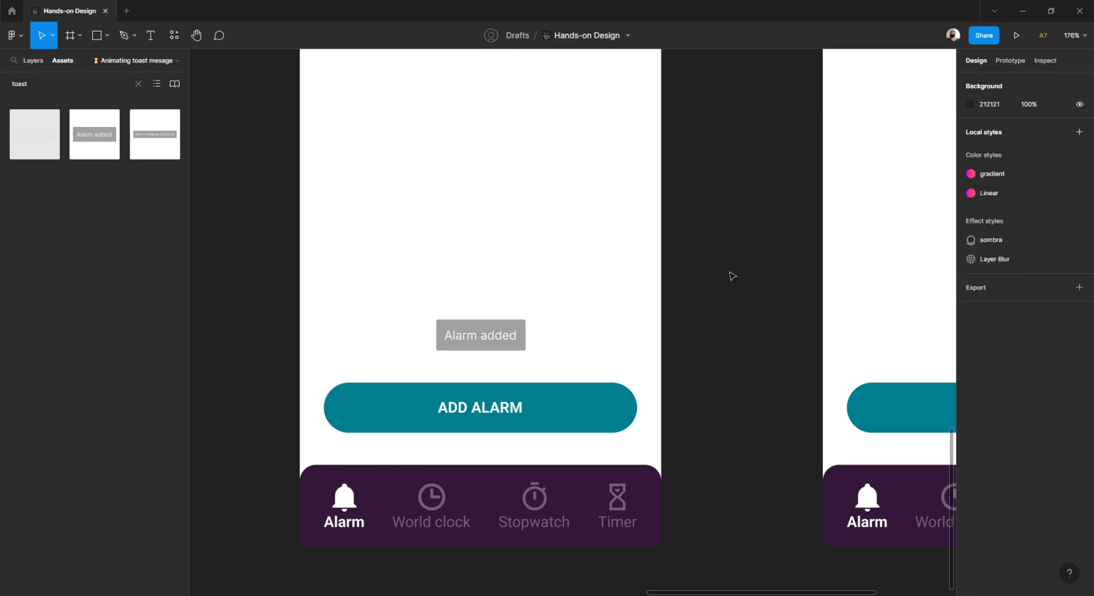
Shorten the Componets frame from its lower edge so it fits more closely below the small toast
scroll(712, 238, "down", 10)
scroll(709, 237, "up", 3)
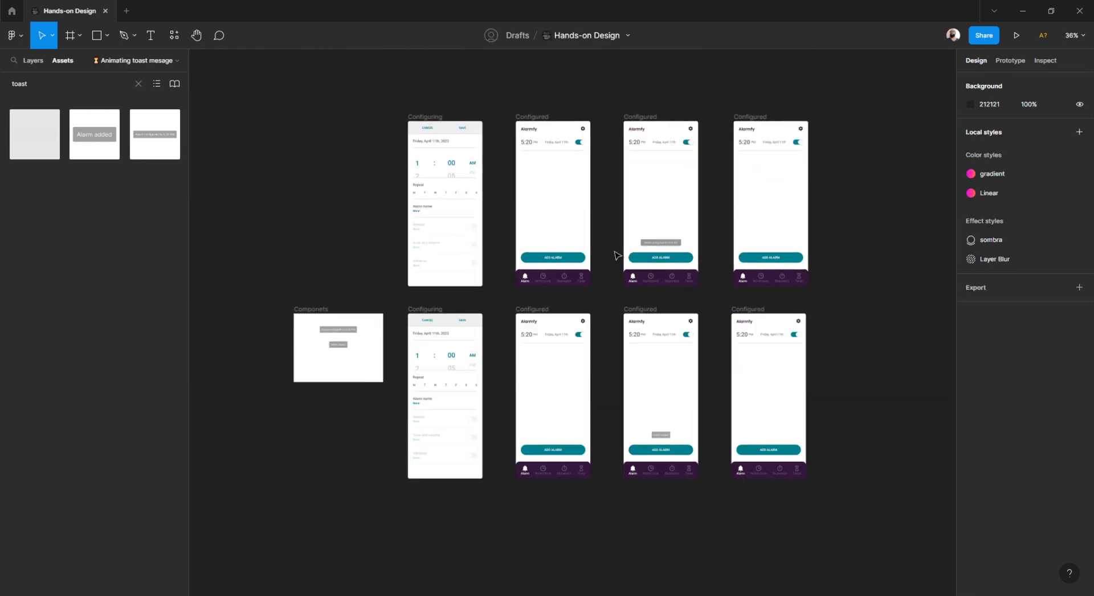
scroll(542, 345, "up", 8)
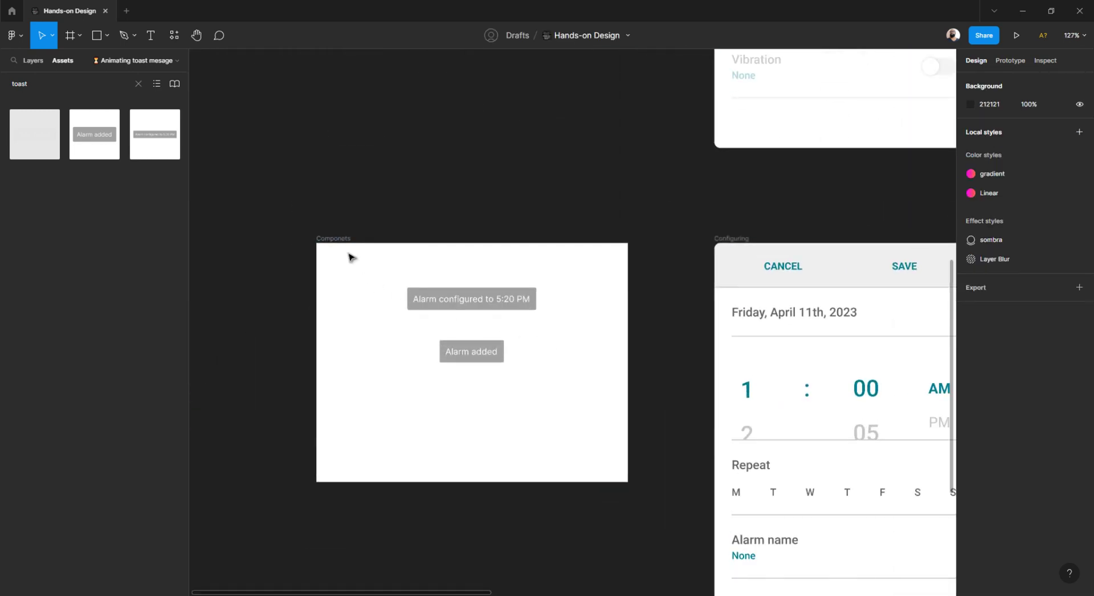
left_click(336, 240)
left_click_drag(435, 482, 445, 413)
left_click(384, 344)
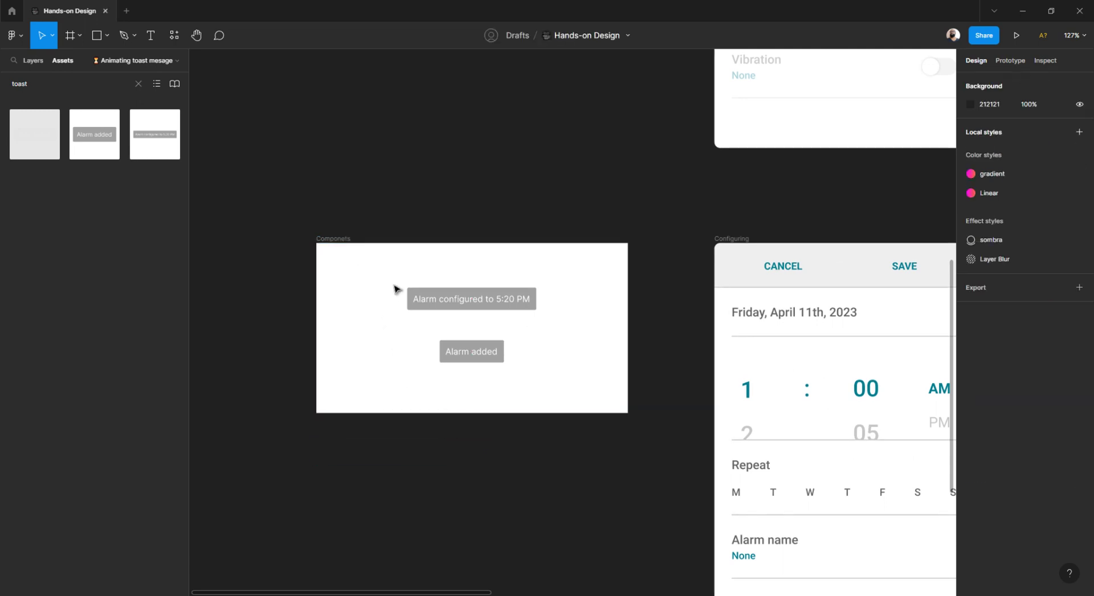
Combine the two toast components in the Componets frame as variants and inspect the small and large variants in the layer tree
left_click_drag(362, 275, 604, 396)
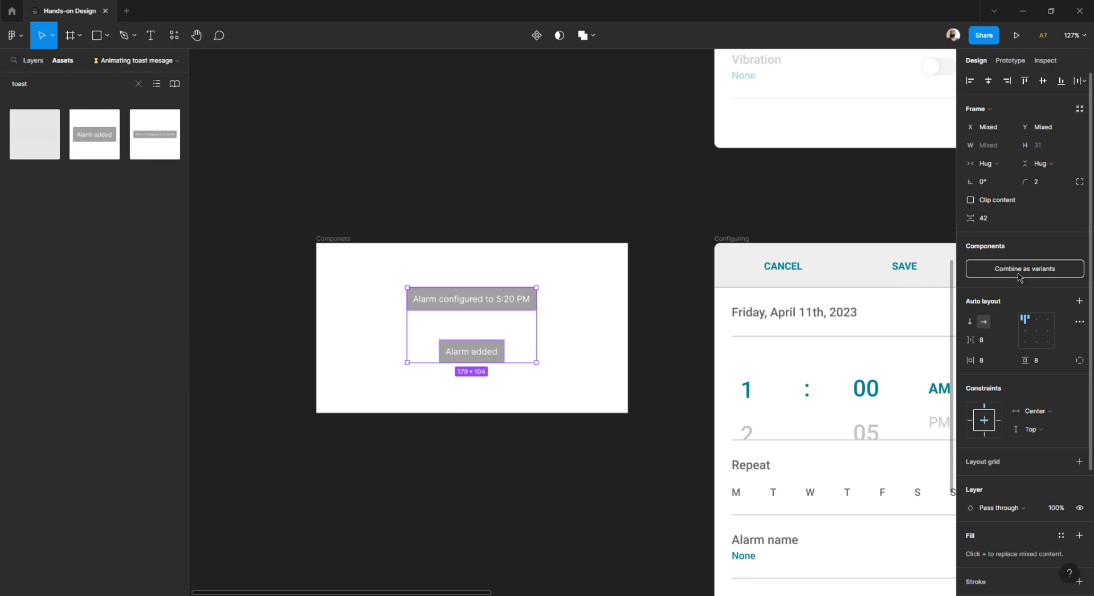
left_click(1019, 270)
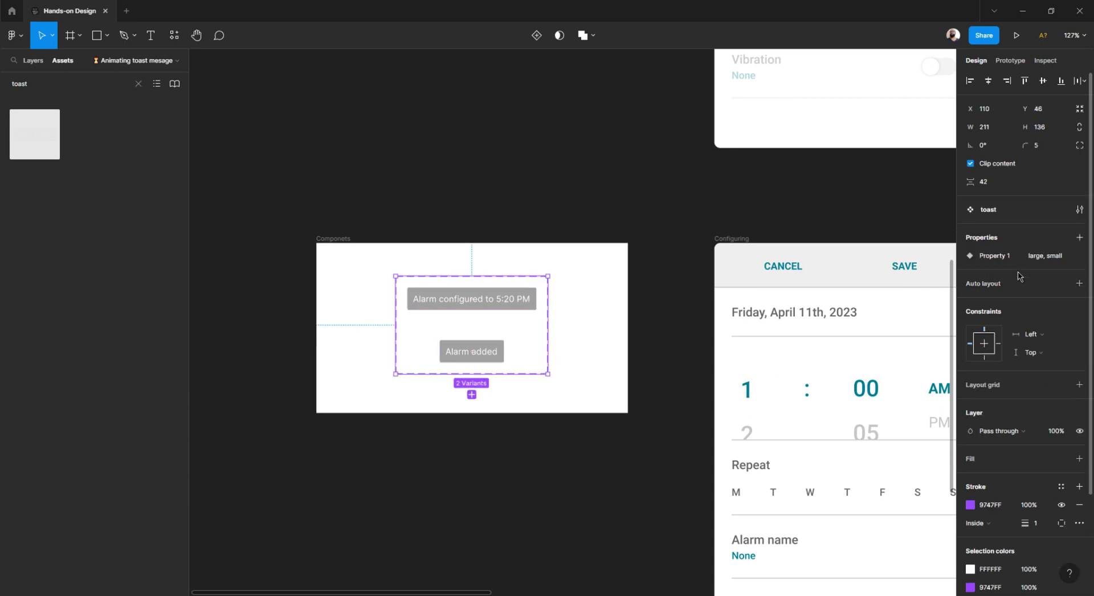
left_click(138, 84)
left_click(33, 60)
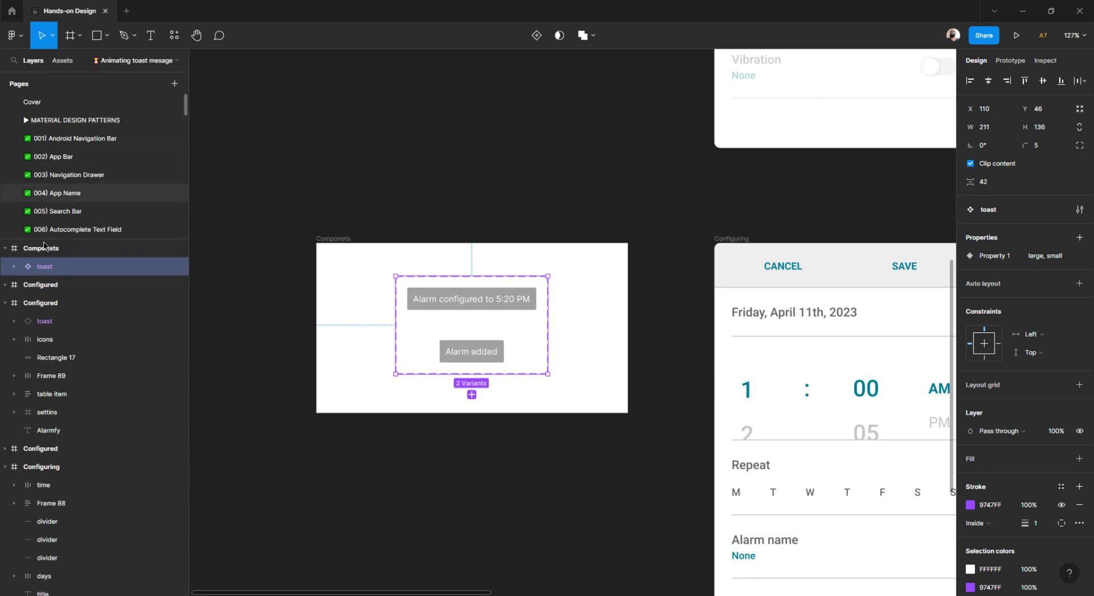
left_click(12, 267)
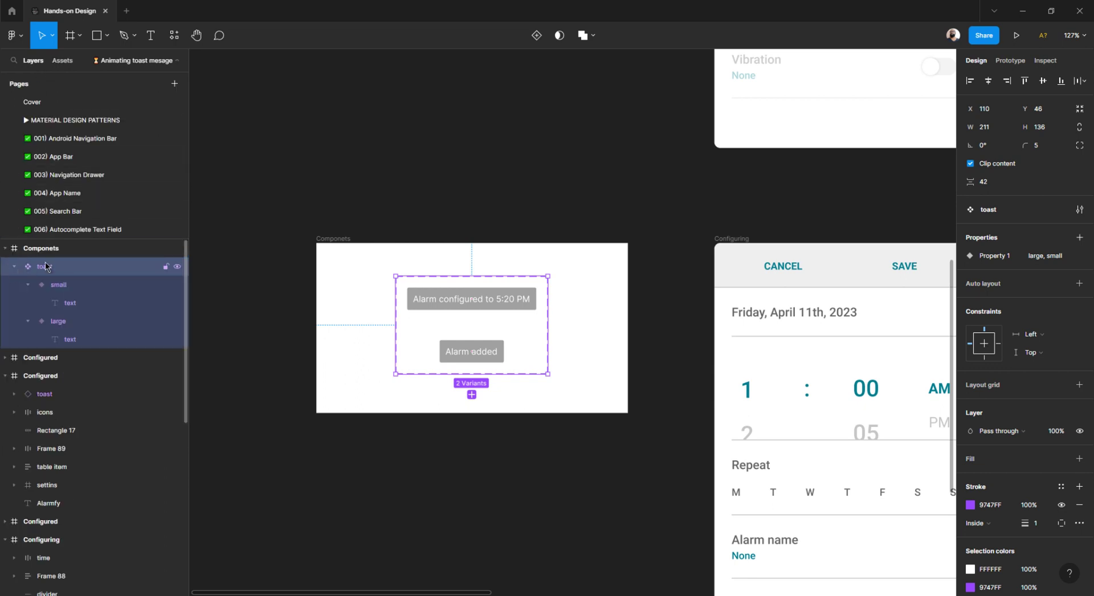
left_click(63, 288)
left_click(62, 324)
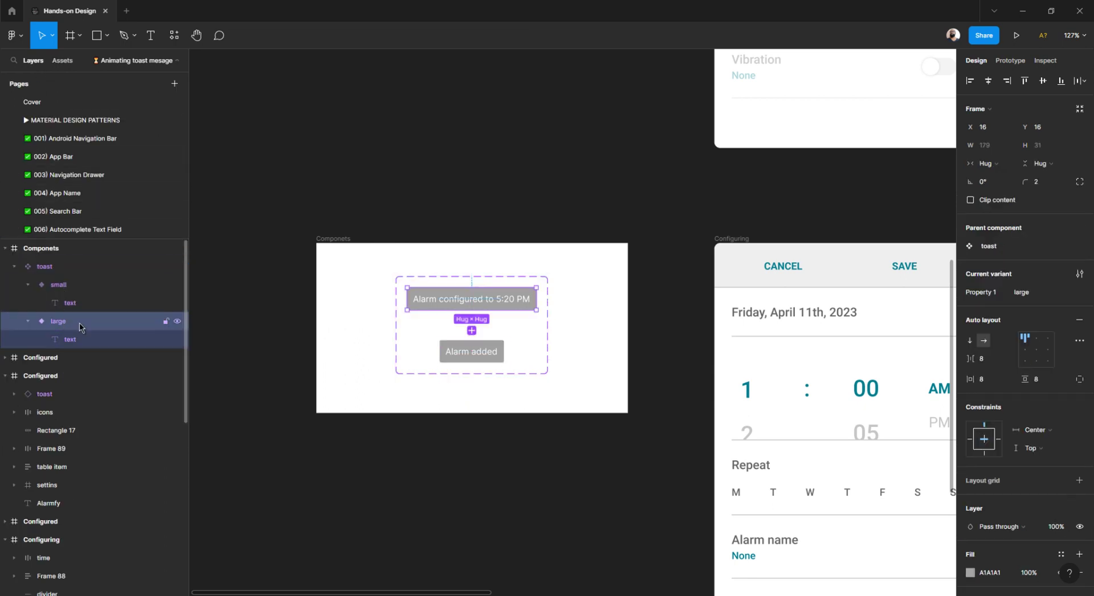
Rename the toast component set's variant property to "Size"
left_click(416, 228)
left_click(424, 277)
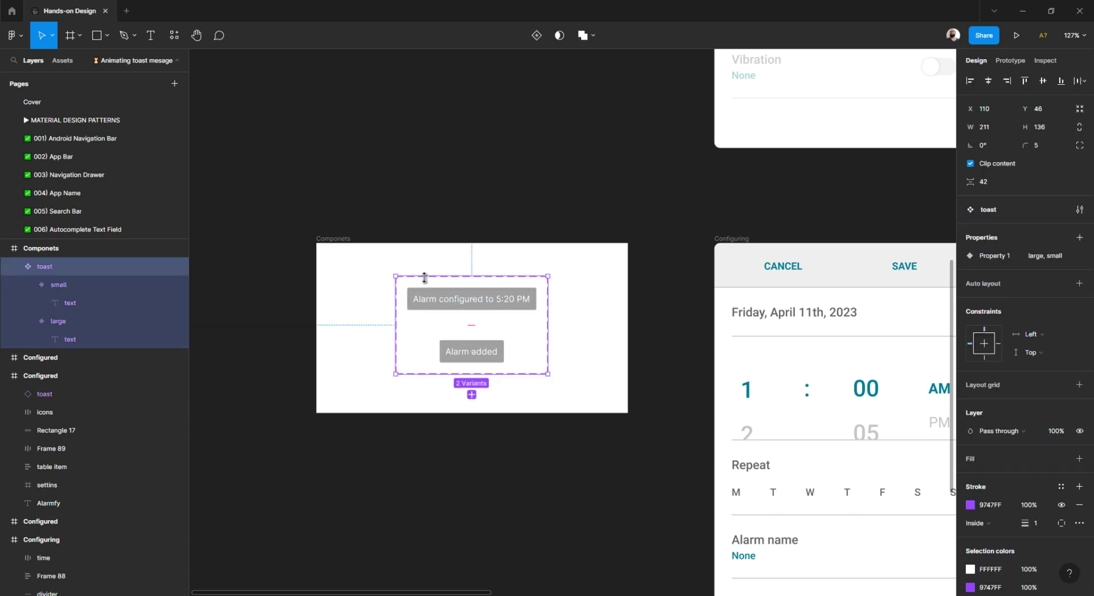
double_click(993, 258)
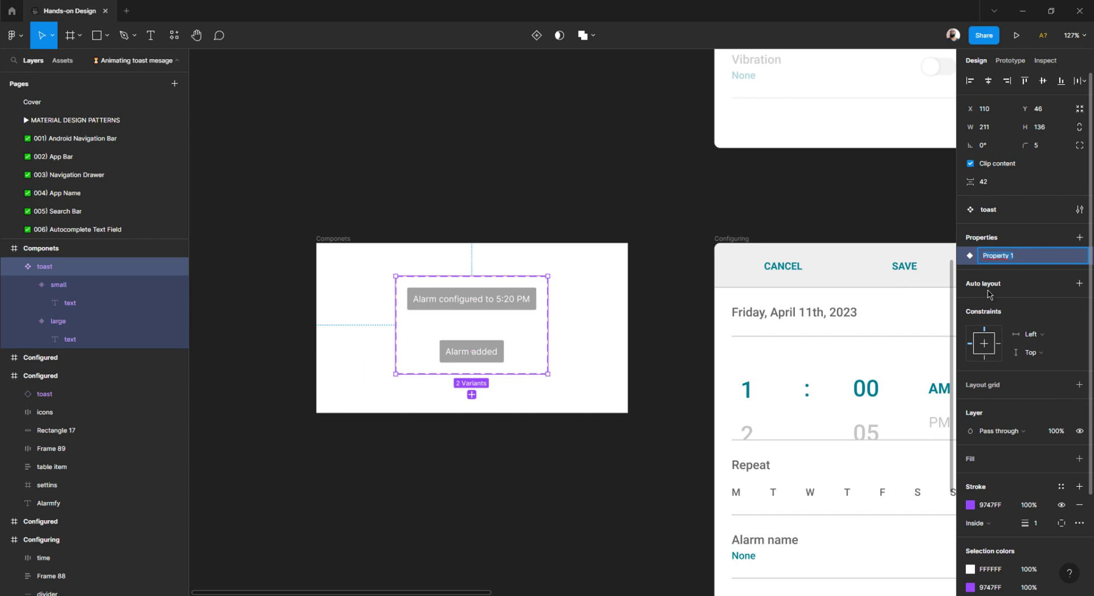
type("Size")
key("Return")
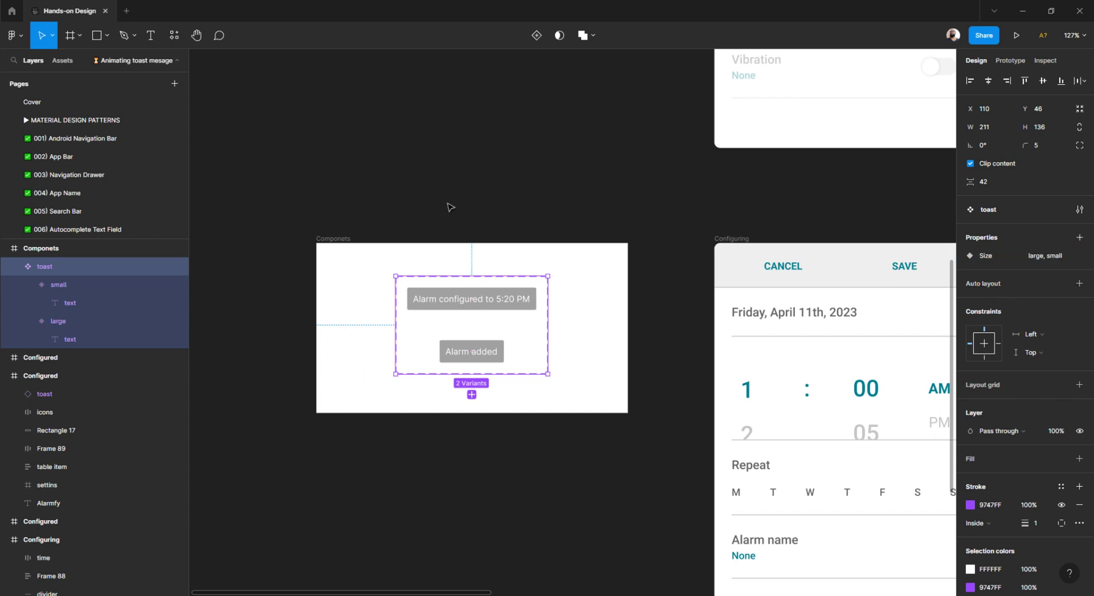
Set the Size of the toast instance on the middle Configured screen of the second row to large
left_click(443, 236)
scroll(391, 256, "down", 5)
scroll(665, 334, "down", 3)
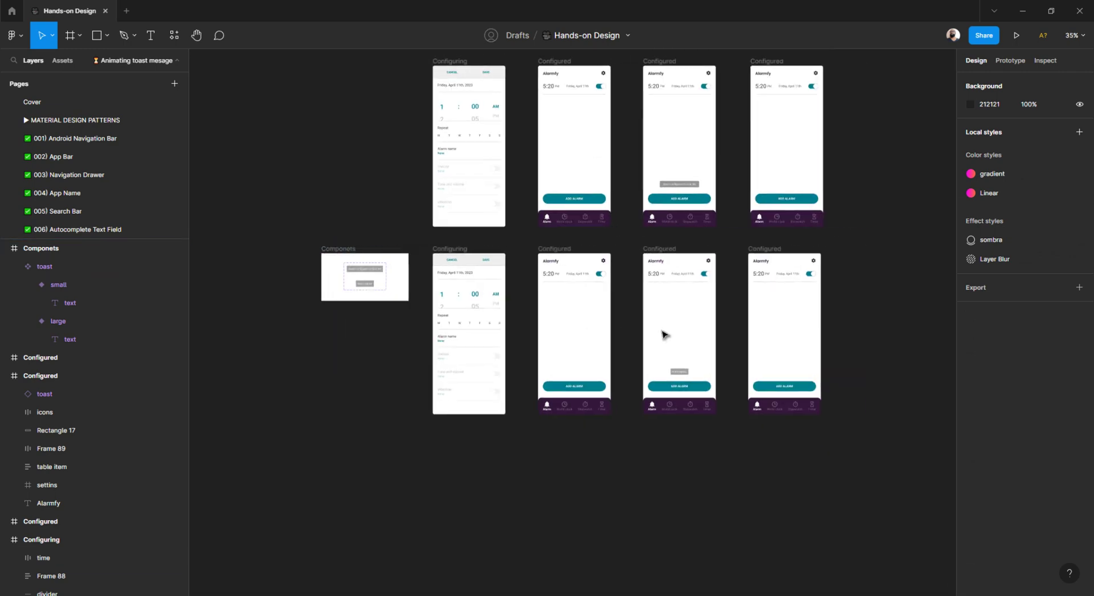
scroll(556, 293, "right", 3)
scroll(487, 376, "up", 3)
scroll(487, 376, "up", 2)
left_click(488, 375)
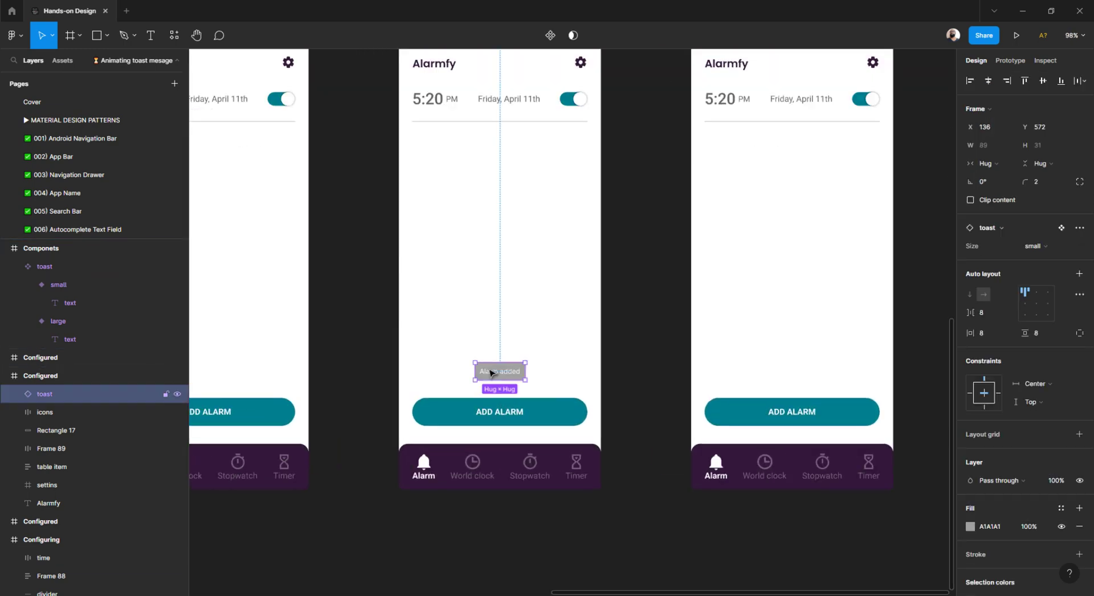
left_click(1043, 254)
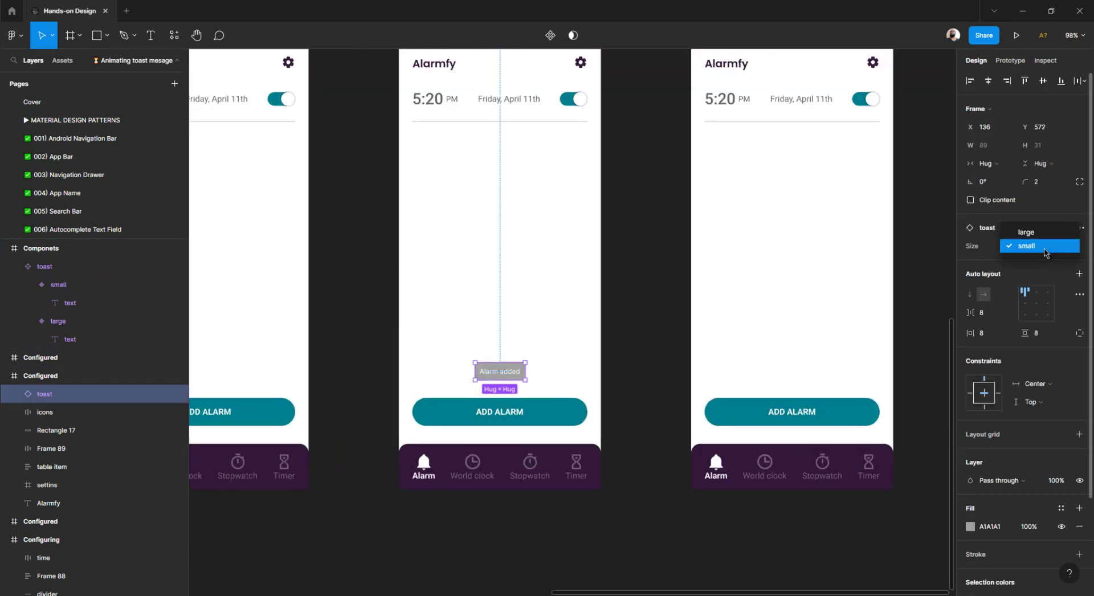
left_click(1034, 233)
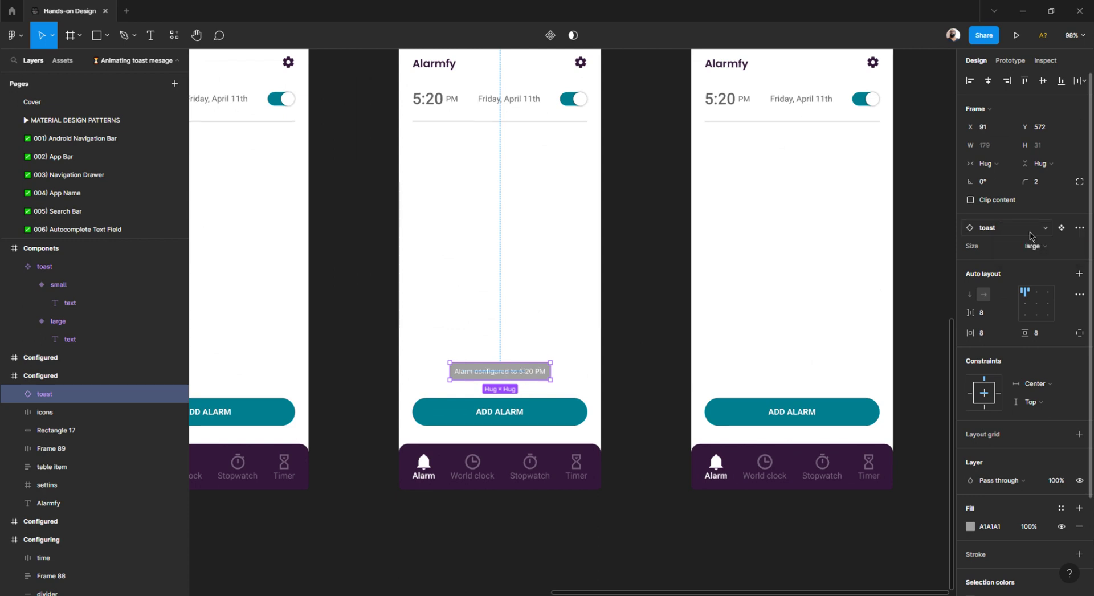
Examine the local components available for swapping the toast instance and the choices of its Size property
left_click(1045, 228)
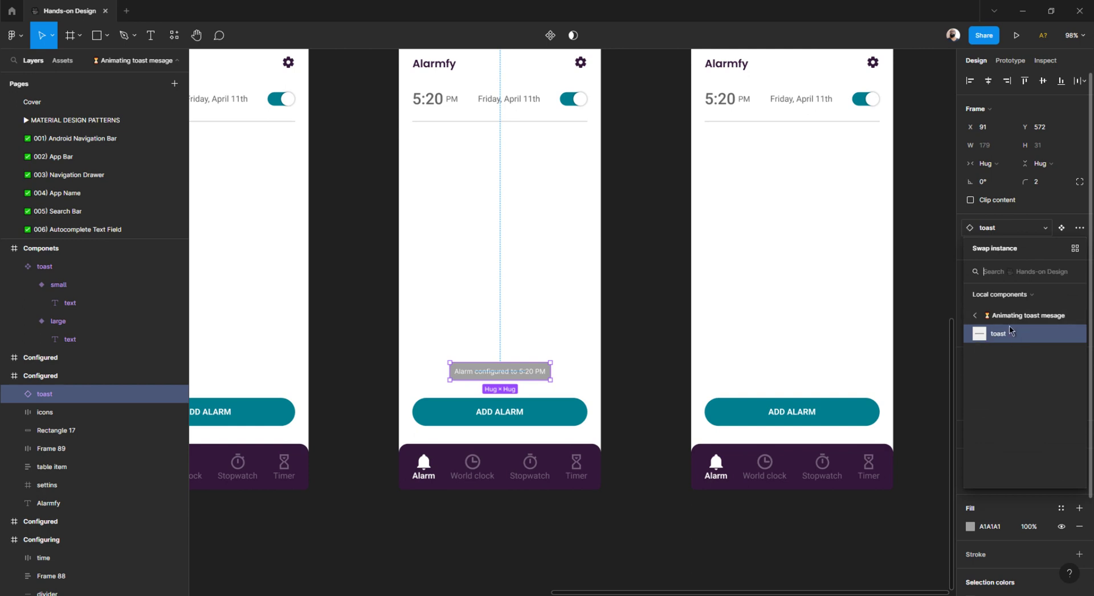
left_click(975, 317)
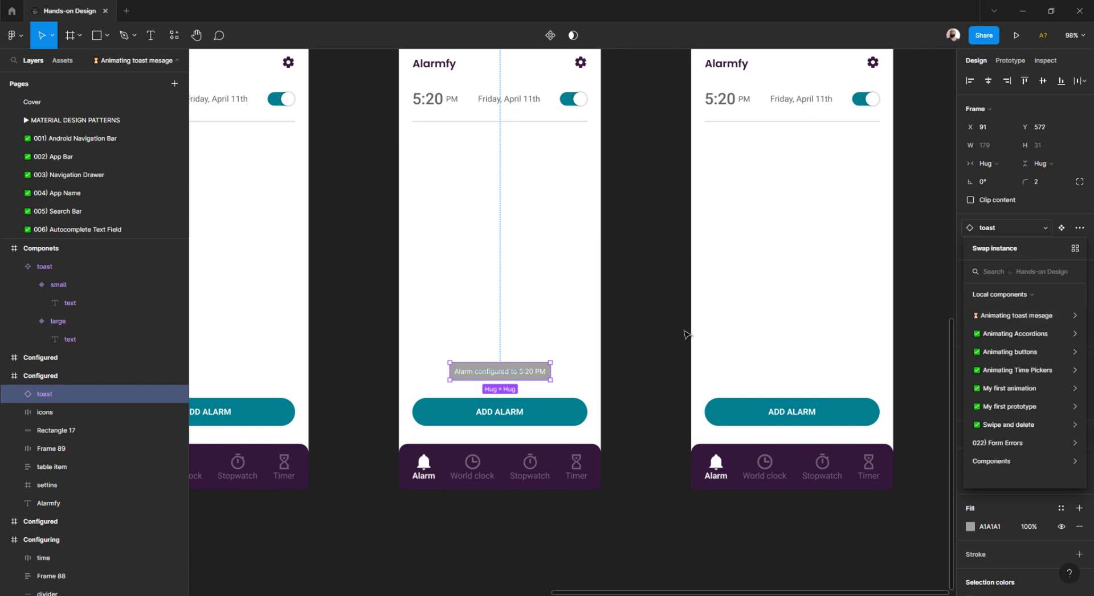
left_click(610, 339)
left_click(166, 393)
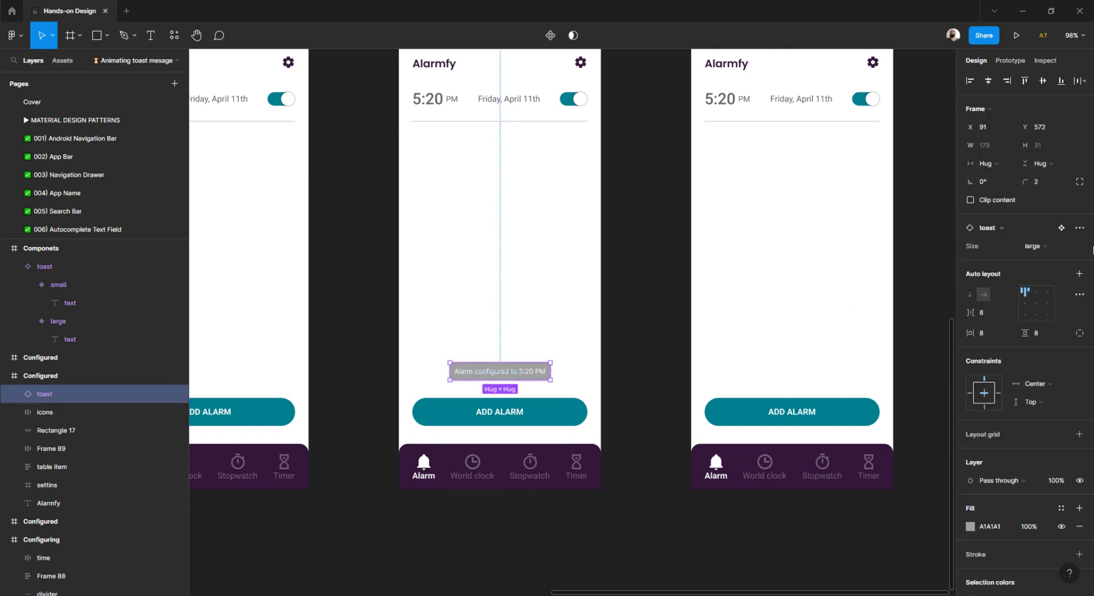
left_click(1045, 246)
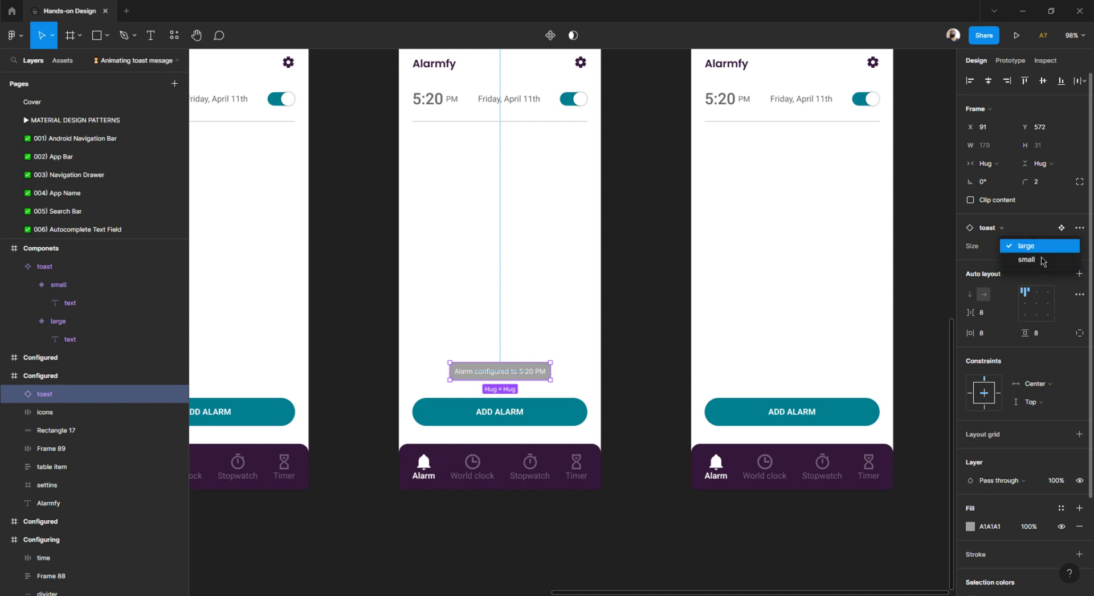
left_click(666, 256)
Reorder the Size property values of the toast component set so that small comes before large
scroll(666, 257, "down", 5)
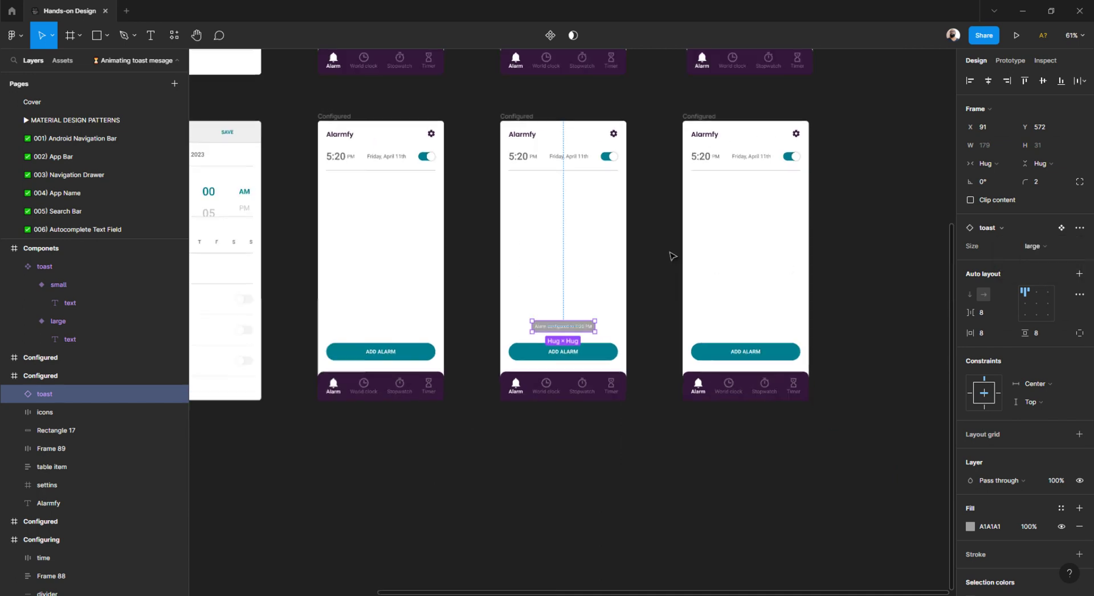
scroll(496, 229, "up", 3)
scroll(450, 191, "up", 4)
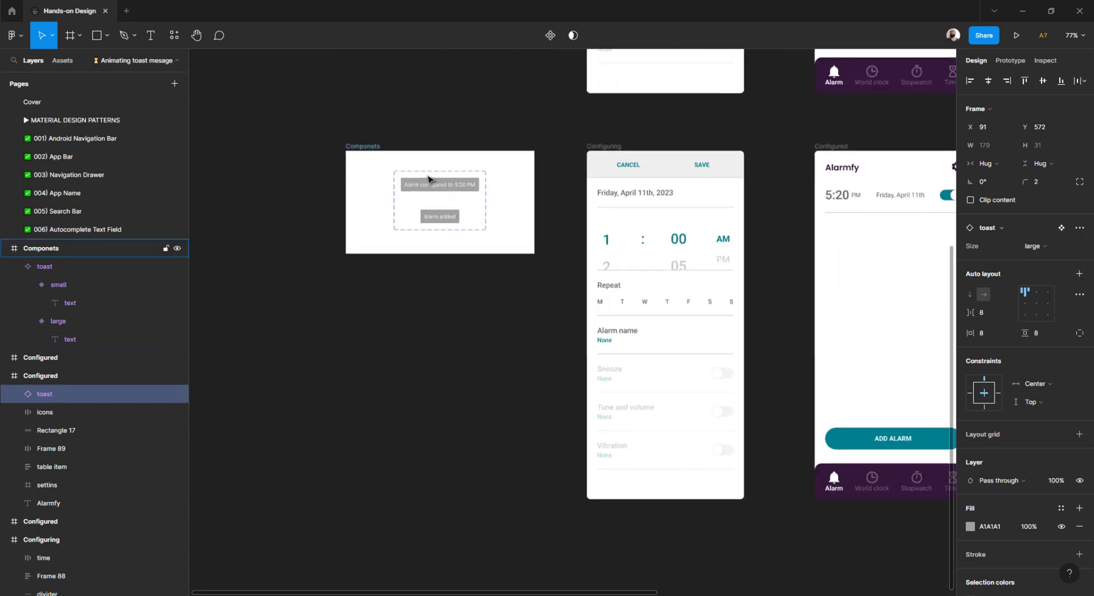
left_click(424, 170)
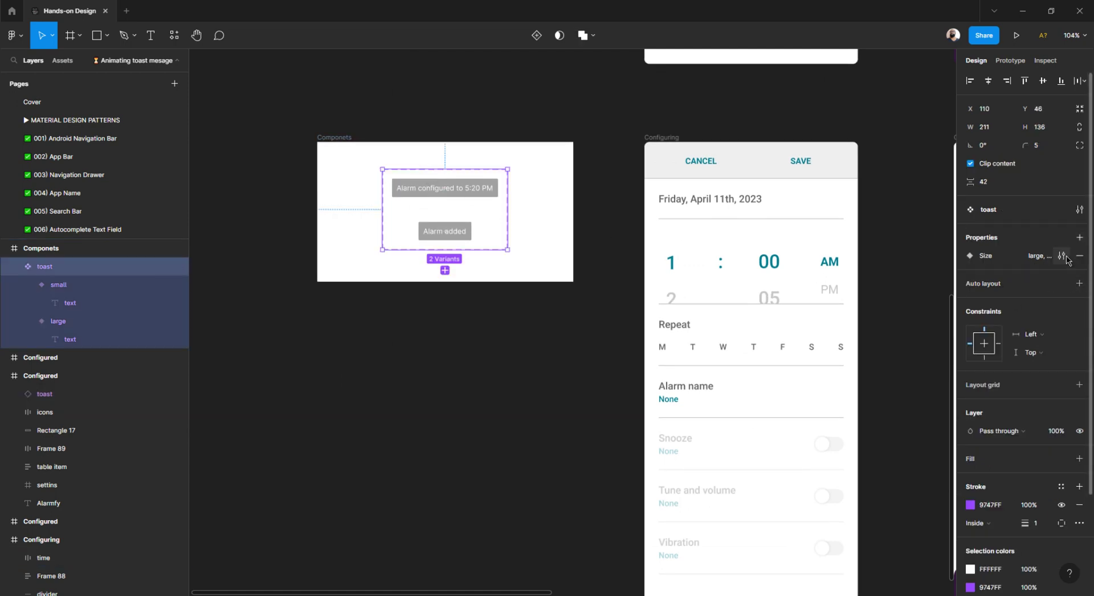
left_click(1063, 257)
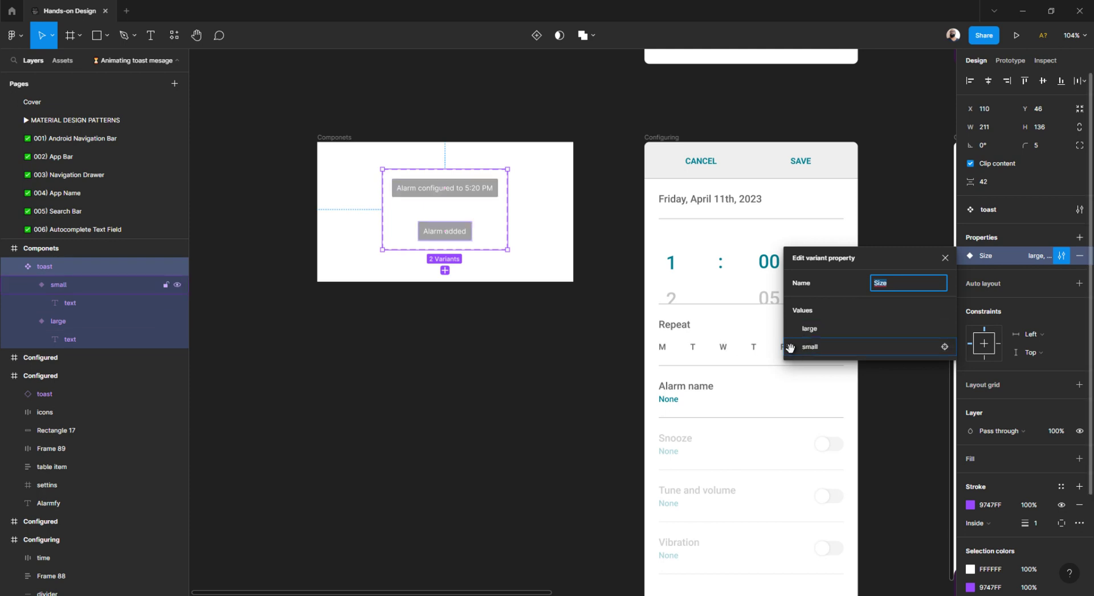
left_click_drag(789, 348, 789, 324)
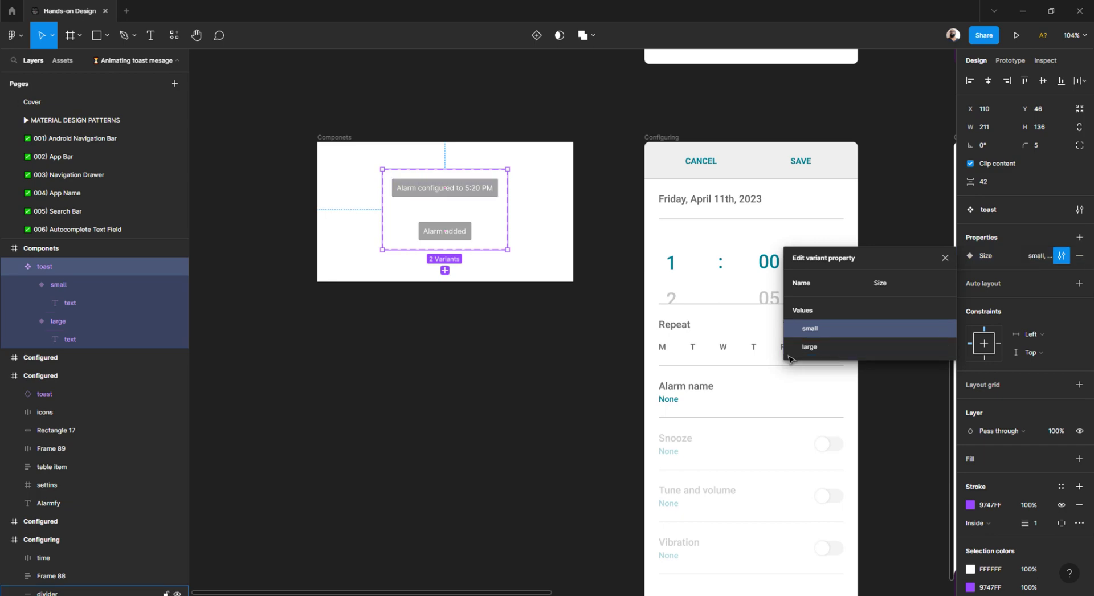
left_click(548, 375)
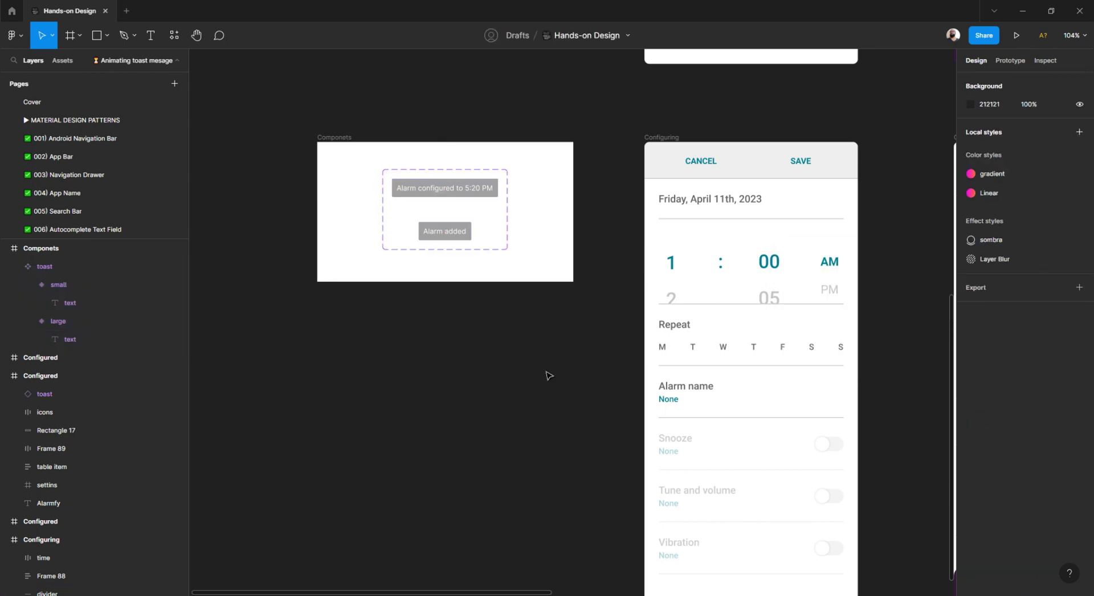
Switch the placed toast instance's Size to small and back to large
scroll(548, 376, "right", 15)
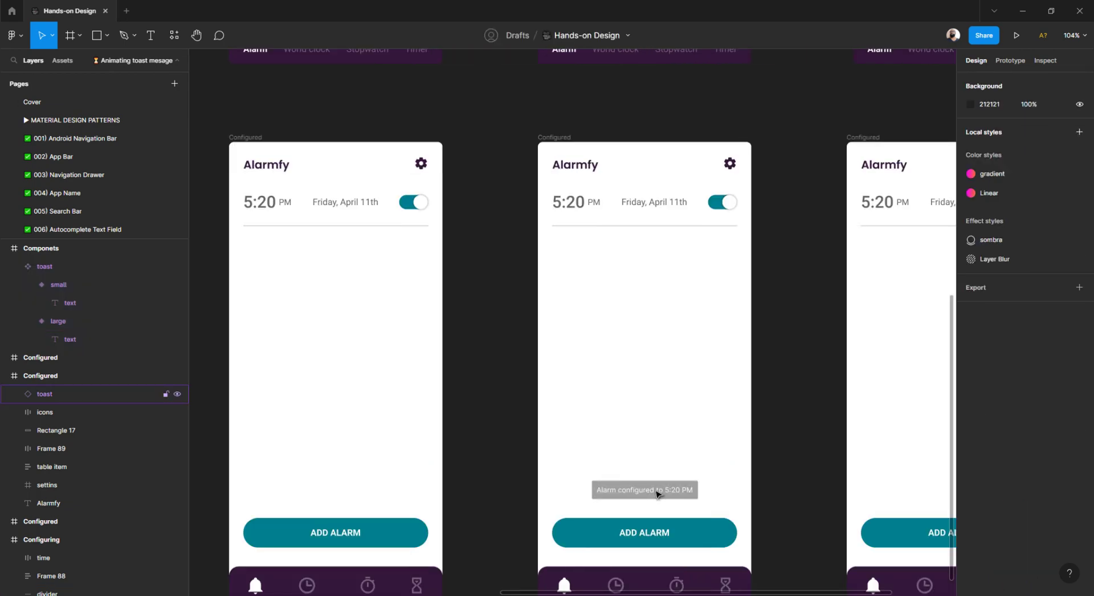
left_click(655, 494)
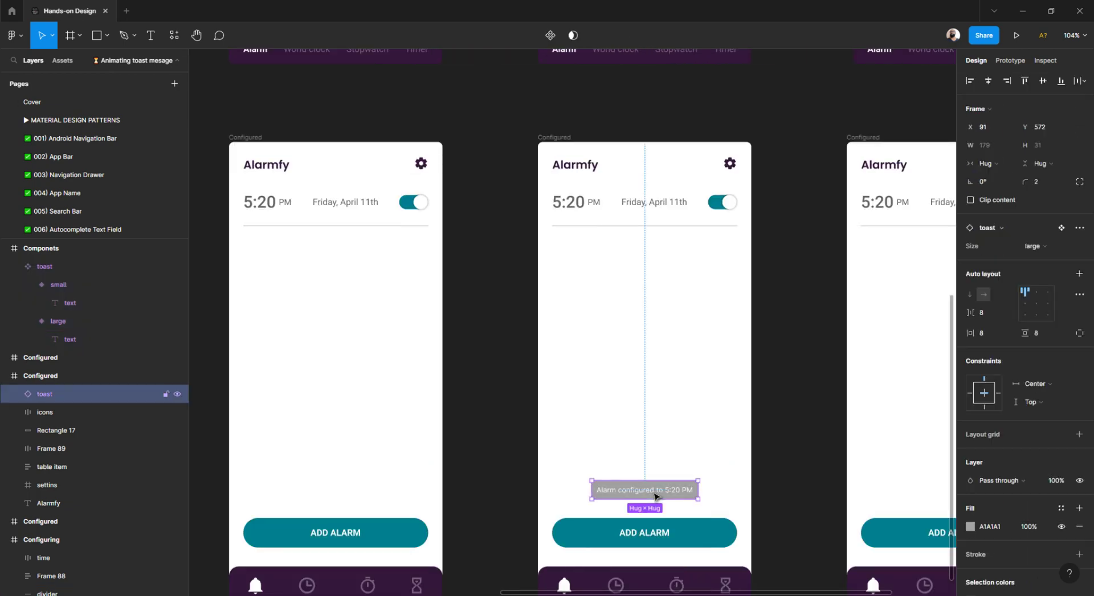
scroll(653, 467, "down", 3)
scroll(654, 312, "up", 6)
left_click(1050, 246)
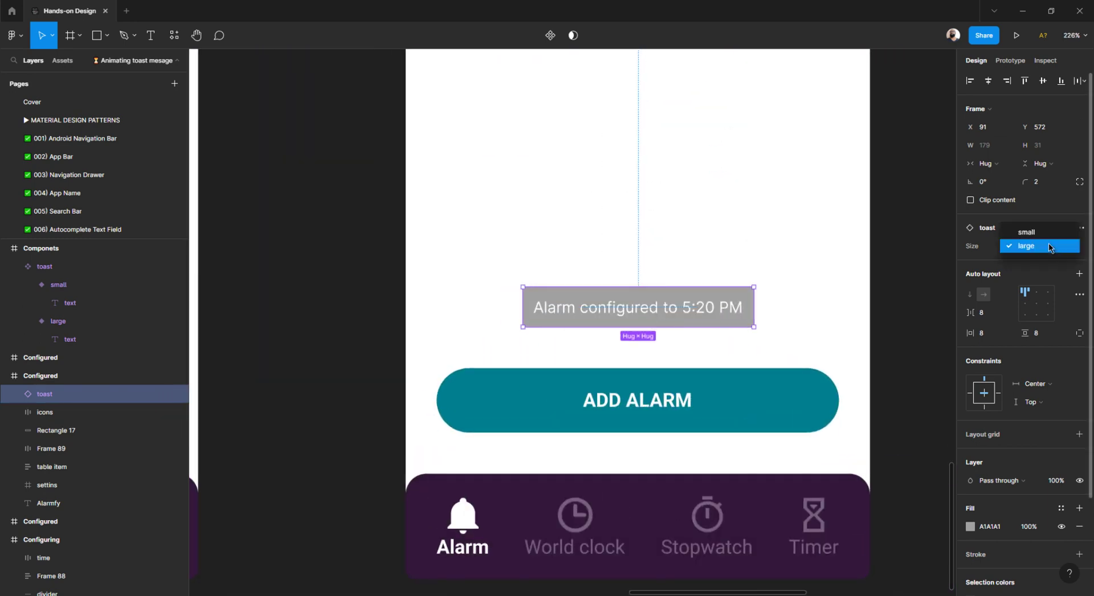
left_click(1043, 233)
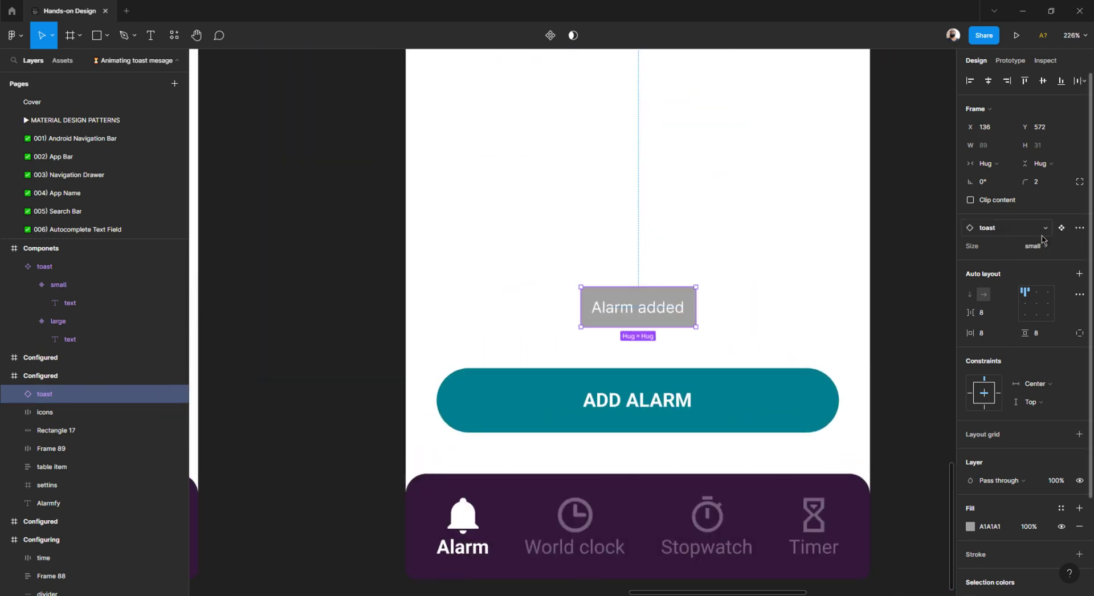
left_click(1039, 249)
left_click(1034, 258)
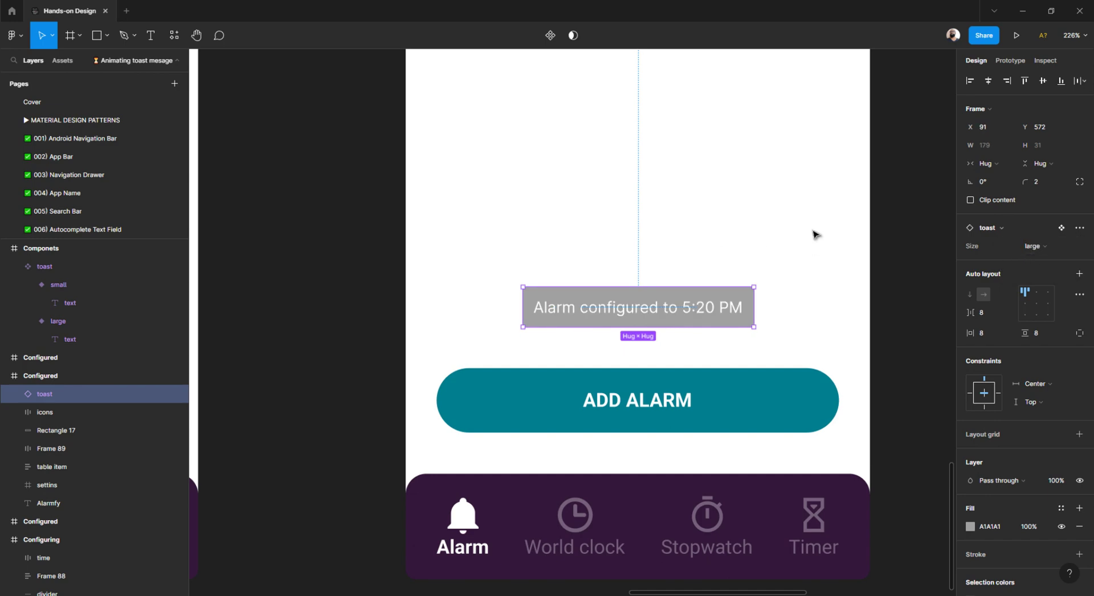
Set the Componets frame's corner radius to 16
scroll(770, 226, "down", 5)
scroll(581, 232, "down", 2)
scroll(471, 338, "up", 5)
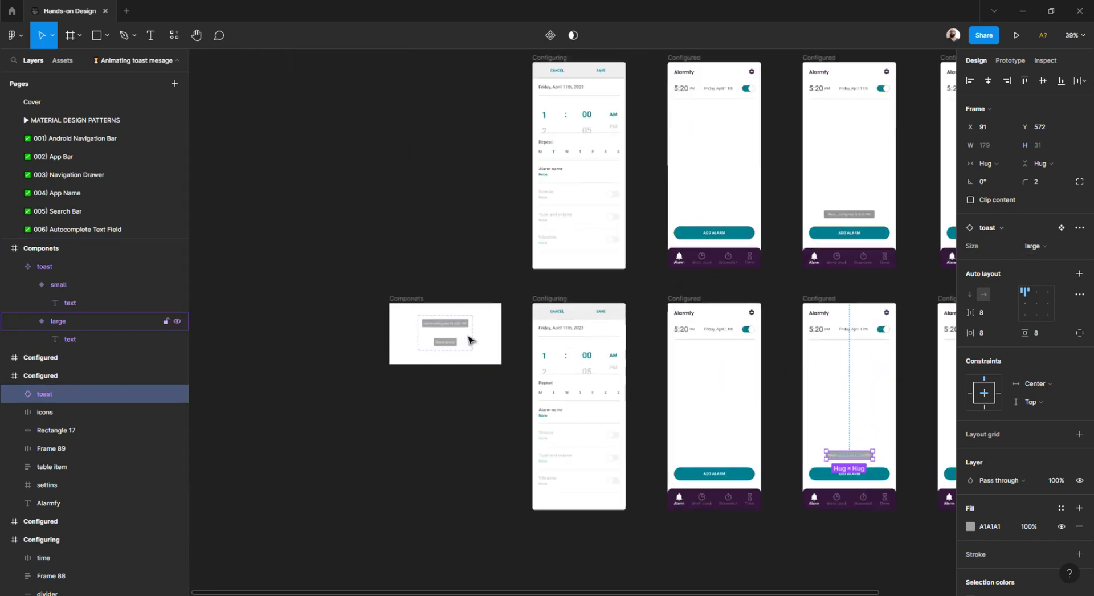
scroll(453, 341, "down", 1)
scroll(452, 342, "down", 3)
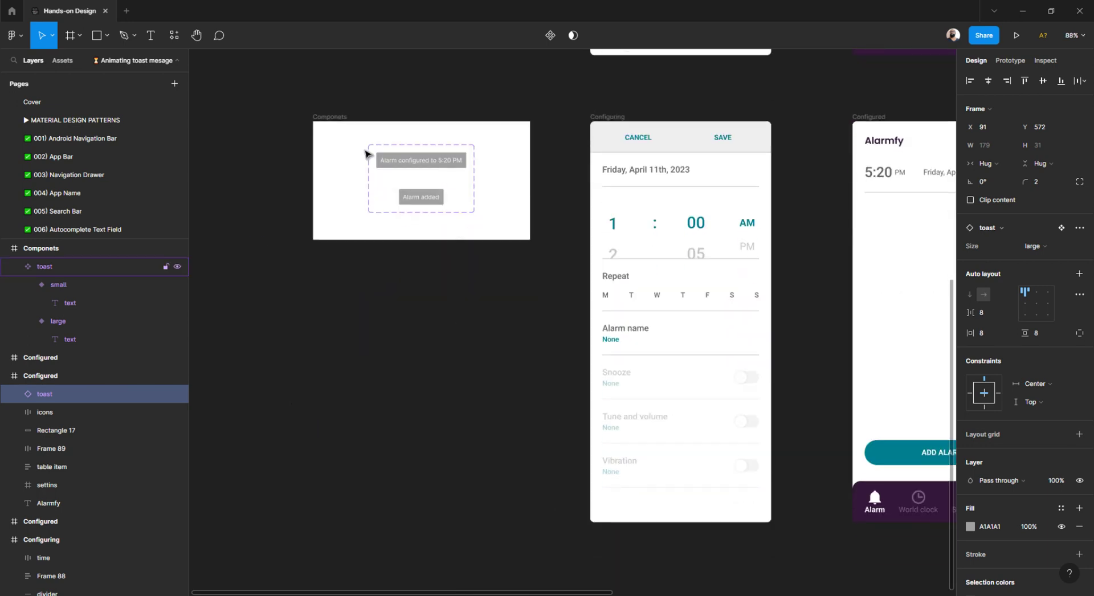
left_click(340, 118)
left_click(1041, 166)
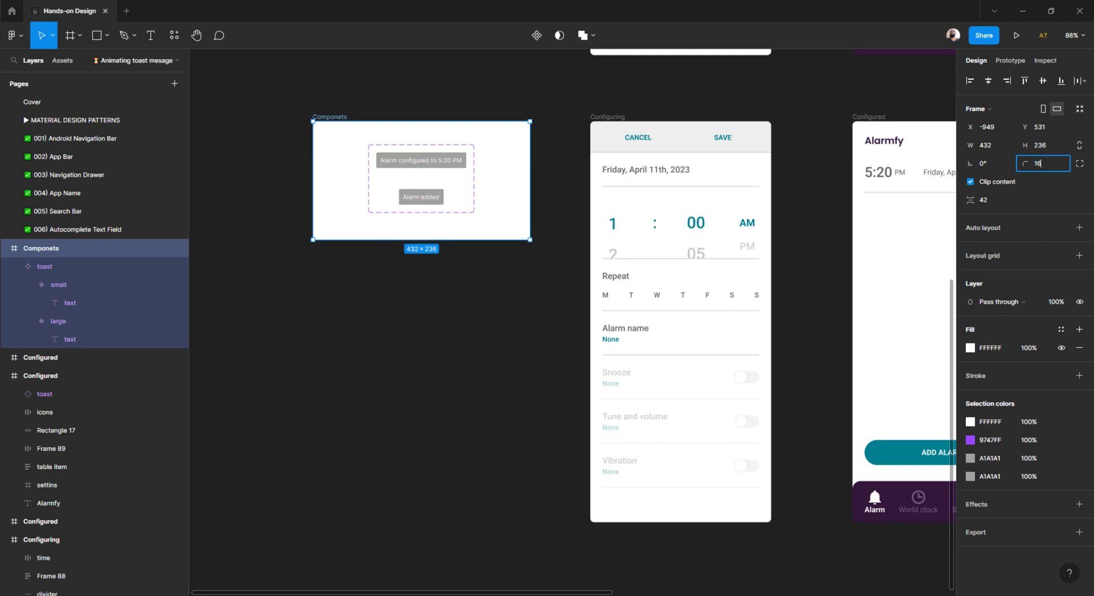
key("Return")
Check the neighbouring Configuring frame and set the Componets frame's corner radius to 8
left_click(598, 117)
left_click(321, 117)
left_click(1054, 169)
type("8")
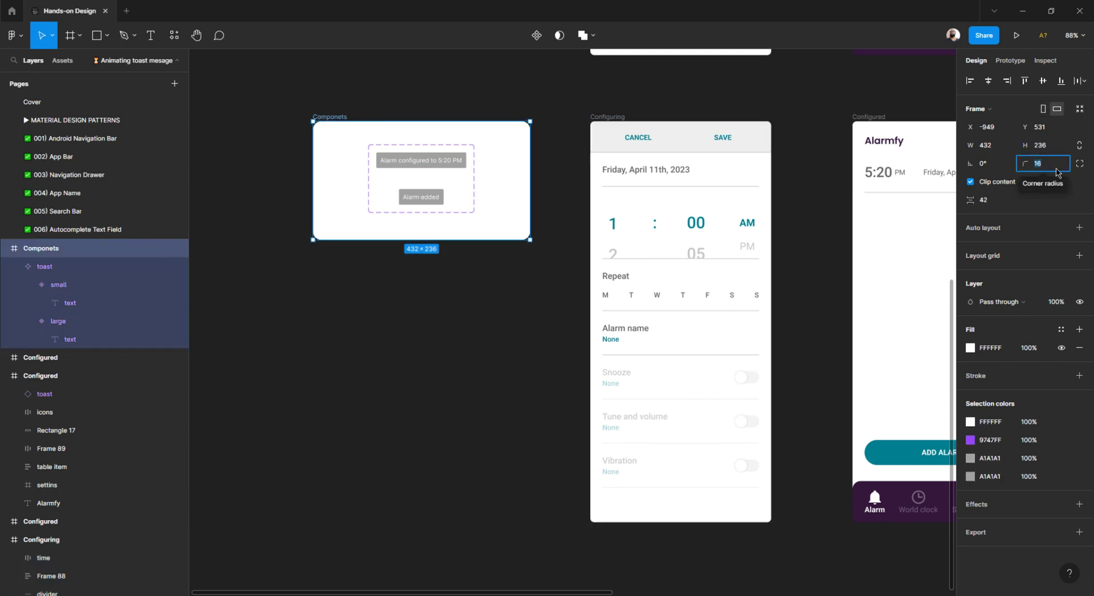
key("Return")
left_click(446, 393)
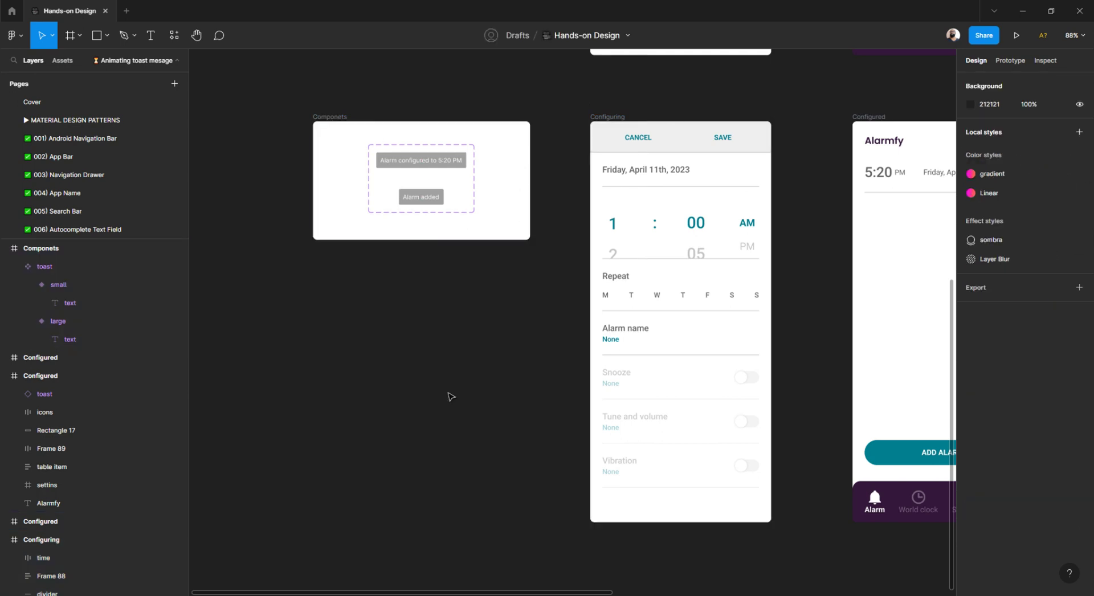
Copy the toast from the middle Configured frame and paste it into the first Configured frame of the lower row
scroll(424, 362, "down", 6)
scroll(559, 371, "up", 8)
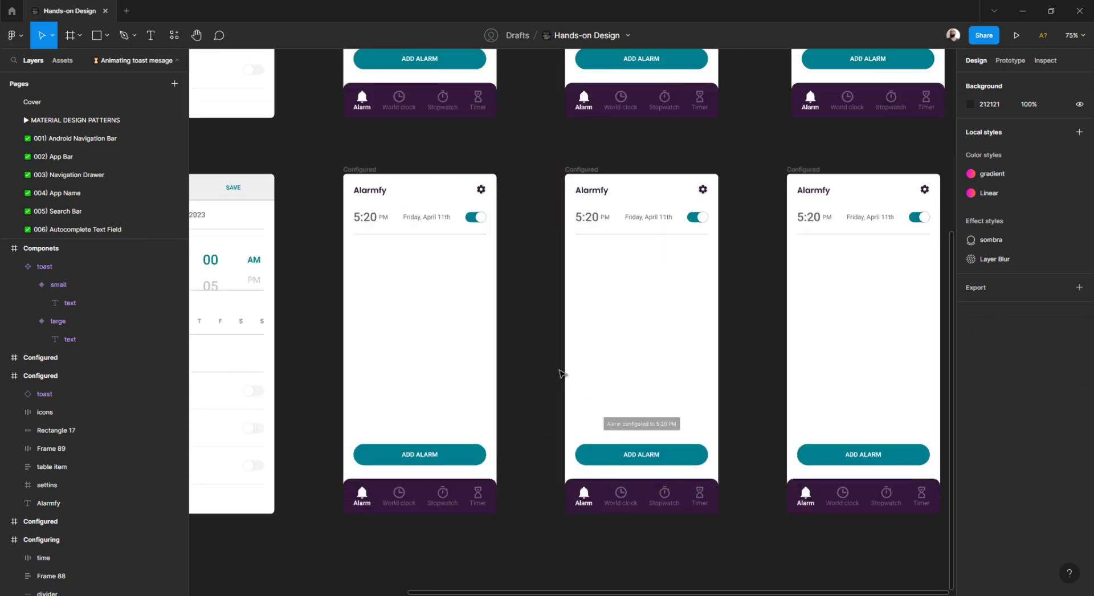
scroll(558, 370, "down", 2)
scroll(627, 411, "up", 3)
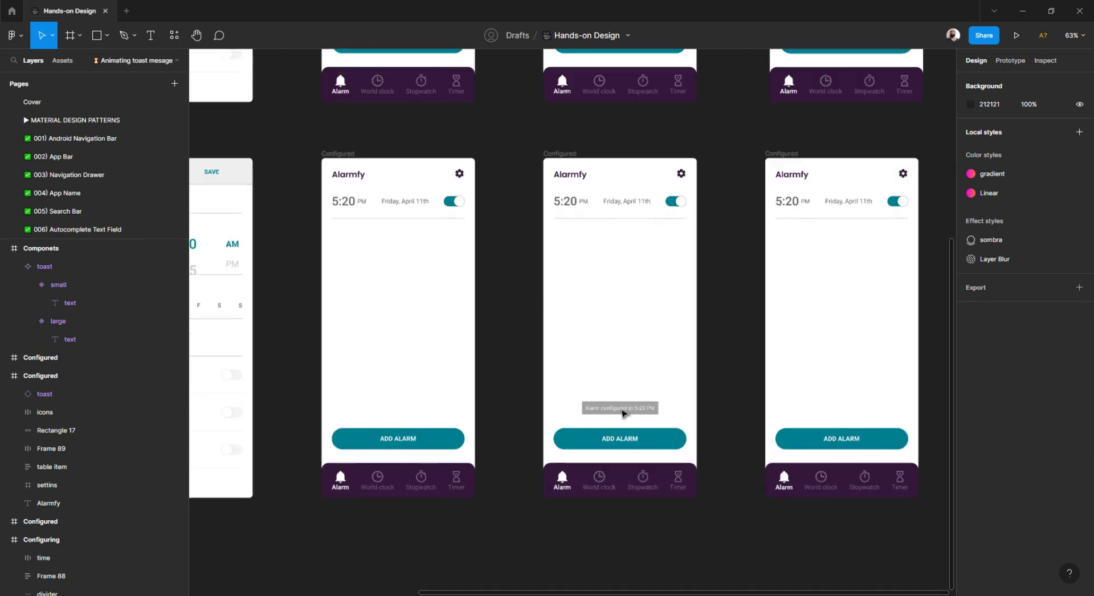
left_click(621, 411)
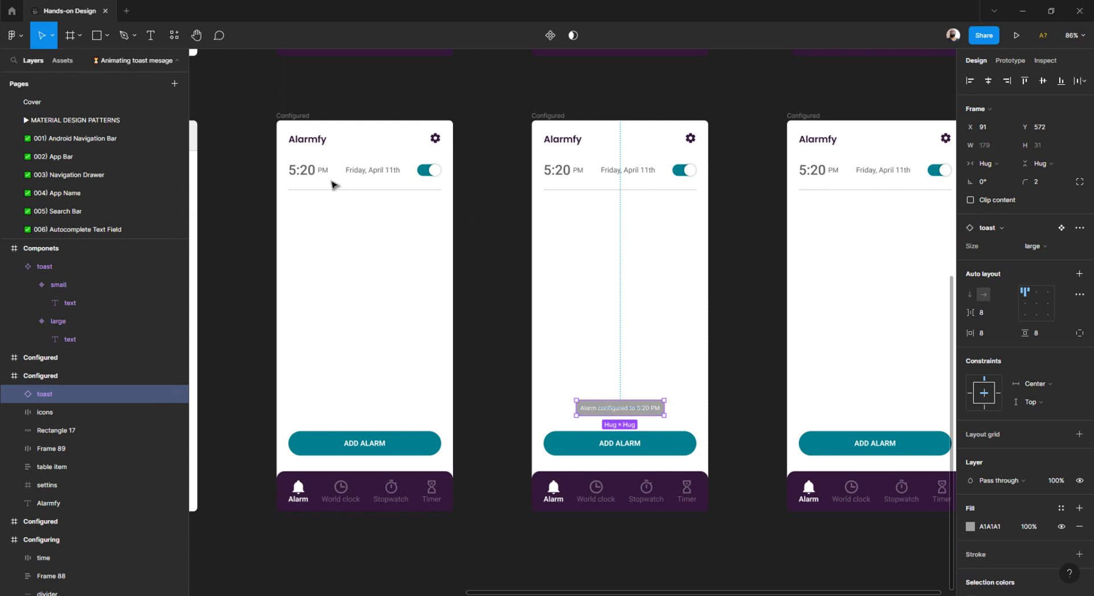
left_click(294, 116)
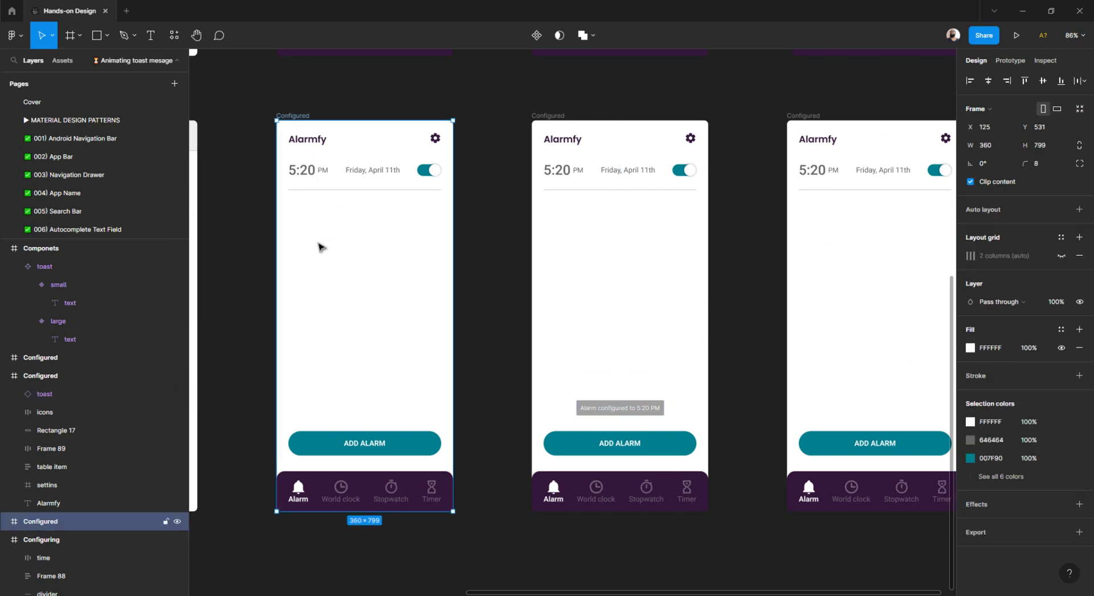
scroll(318, 238, "up", 2)
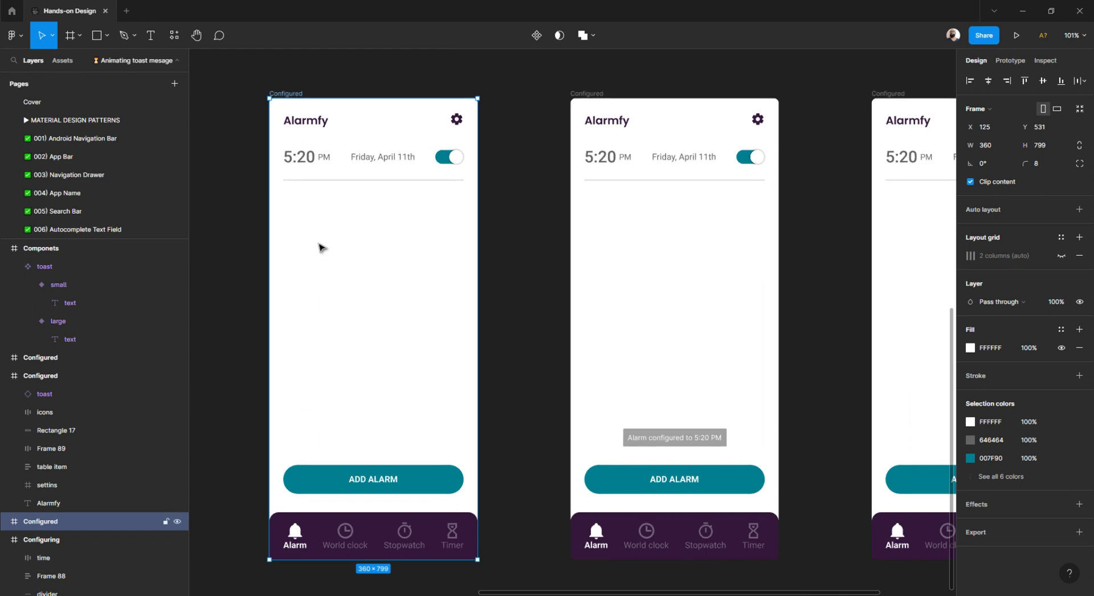
key("ctrl+v")
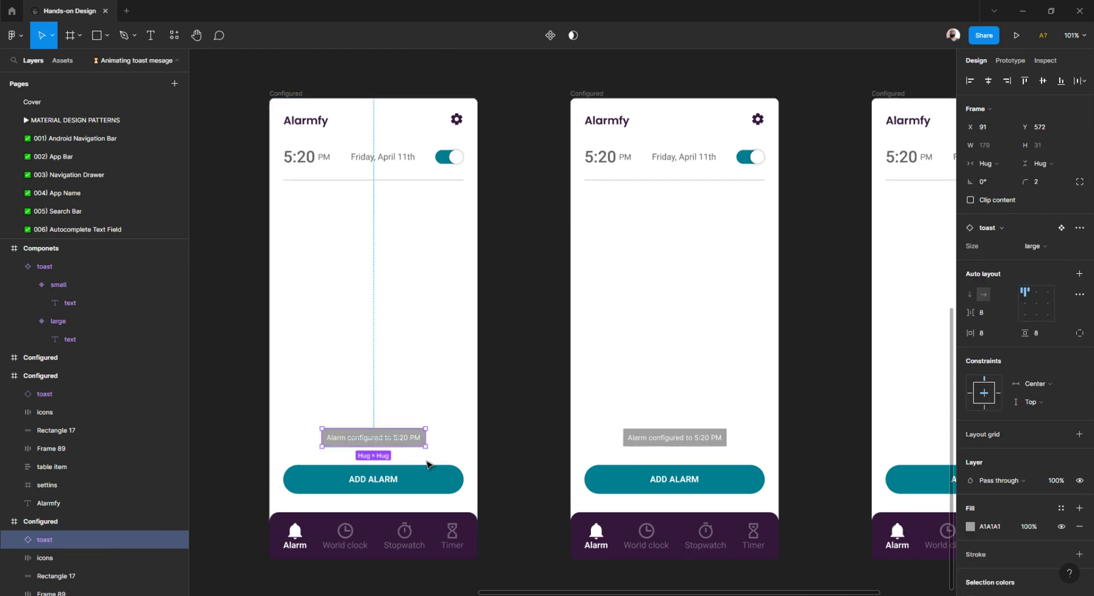
Set the pasted toast's layer opacity to 0% in the first Configured frame
left_click(1058, 481)
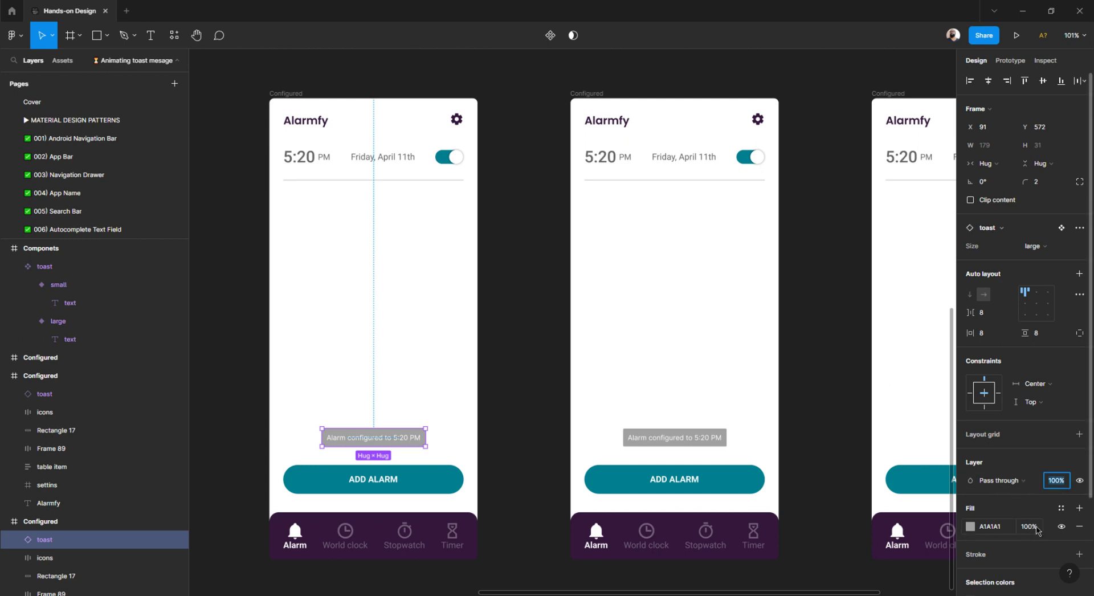
left_click(1054, 485)
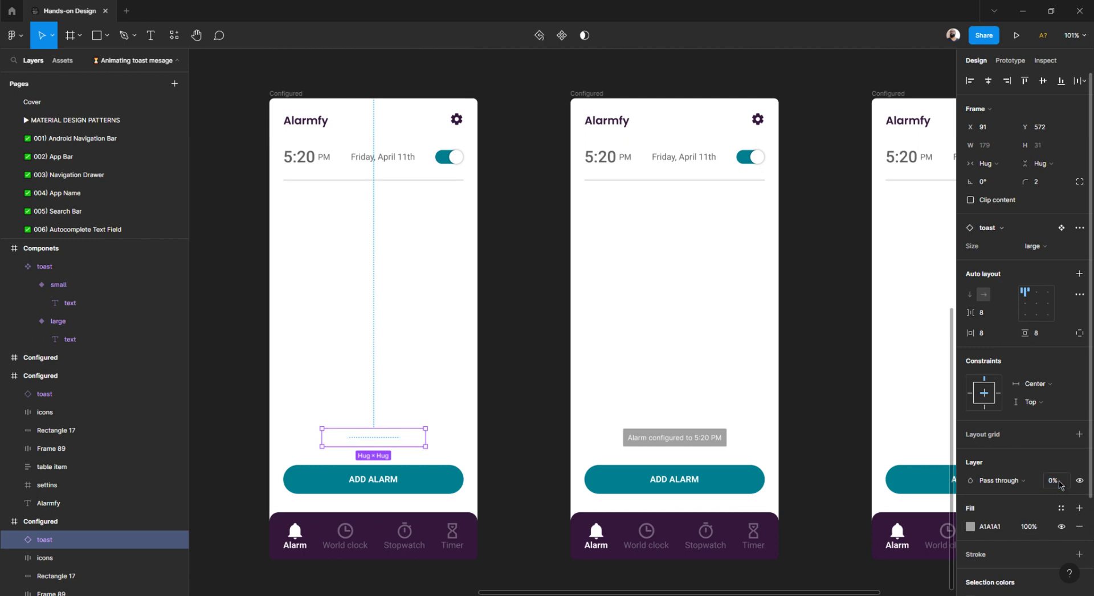
left_click(504, 428)
left_click(369, 447)
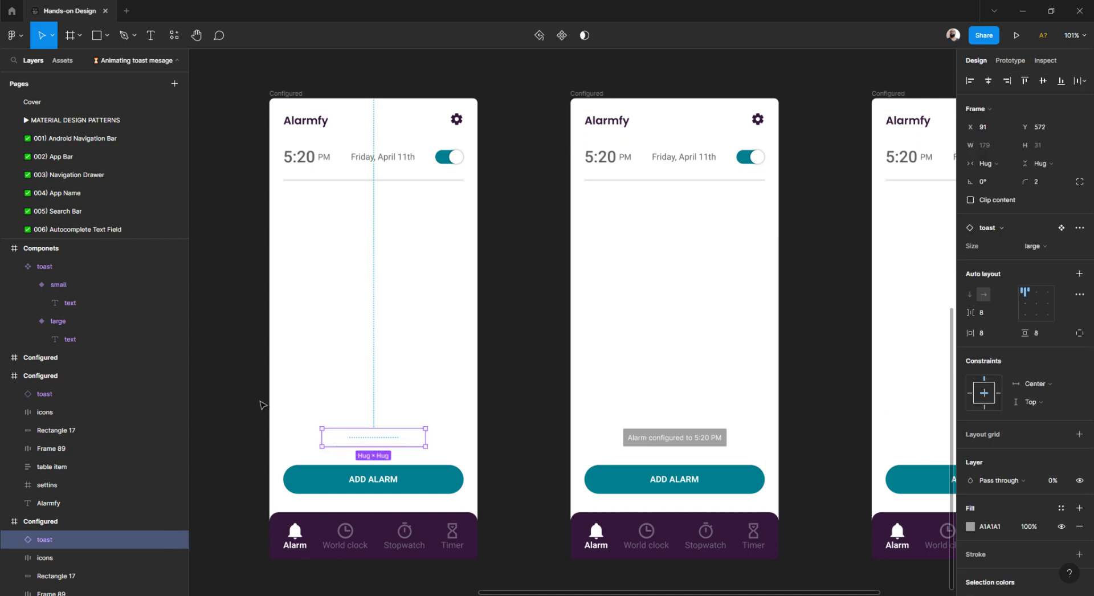
left_click_drag(259, 401, 485, 460)
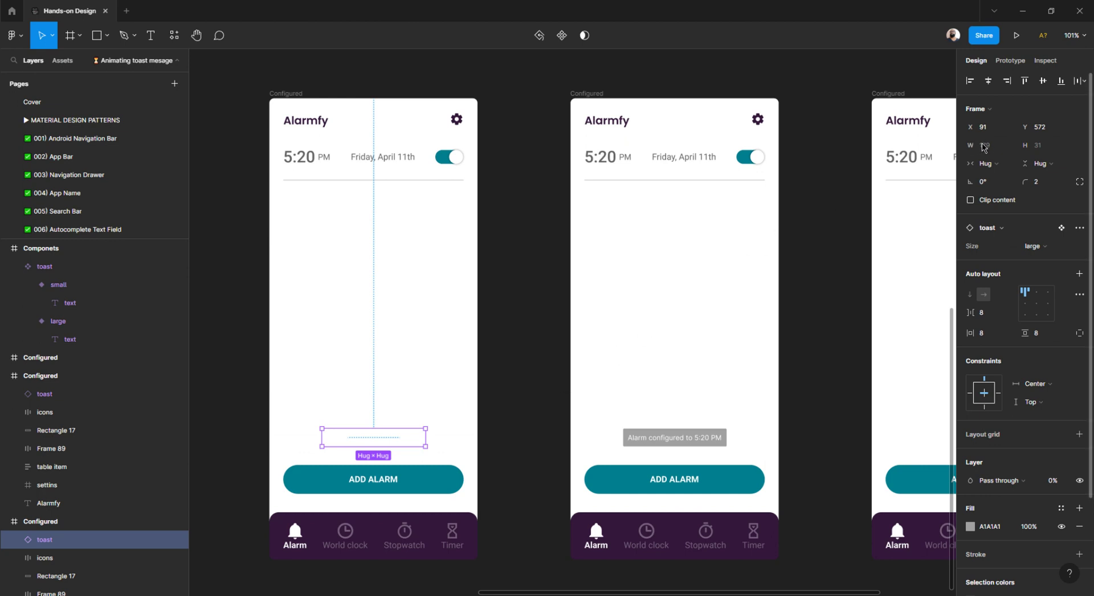
Set the transparent toast's Y position to 598, just above the ADD ALARM button
left_click(1031, 125)
type("580")
key("Return")
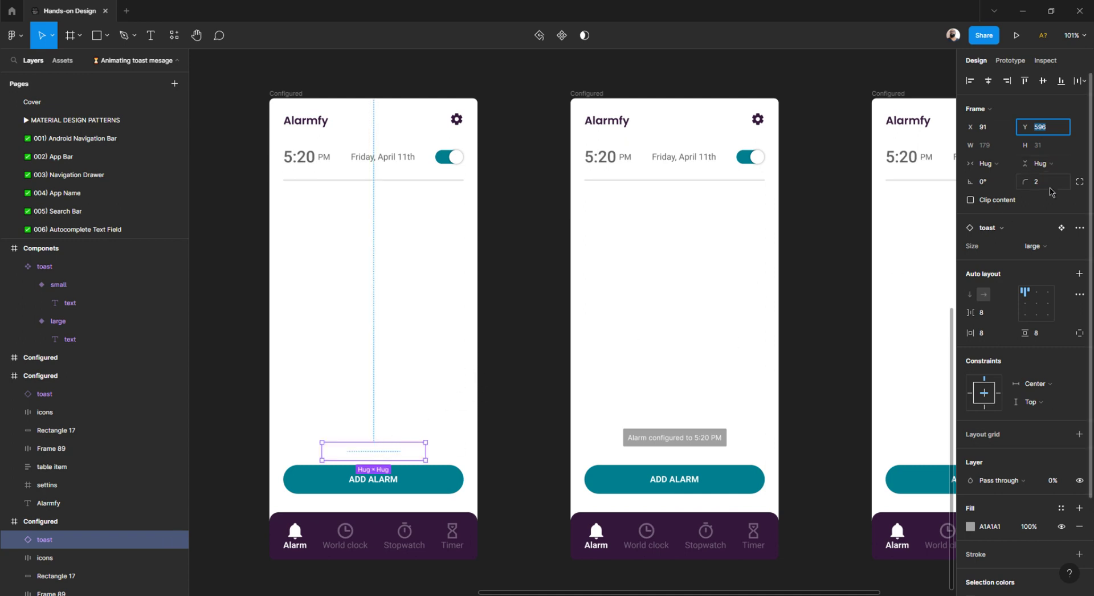
key("Up")
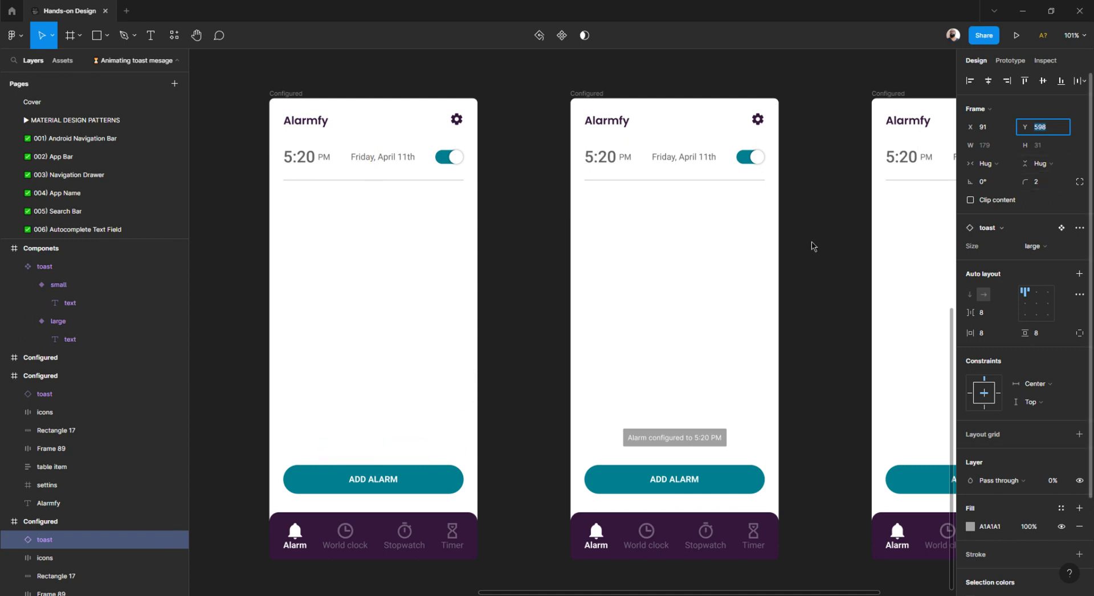
left_click(498, 435)
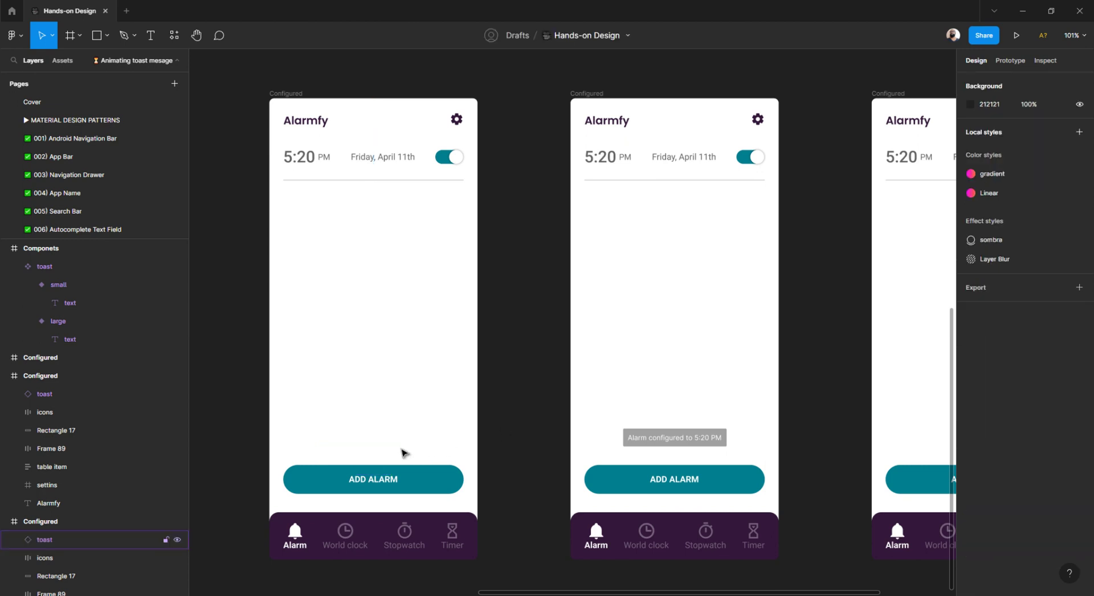
Copy the transparent toast from the first Configured frame and paste it into the last Configured frame
left_click_drag(403, 453, 393, 457)
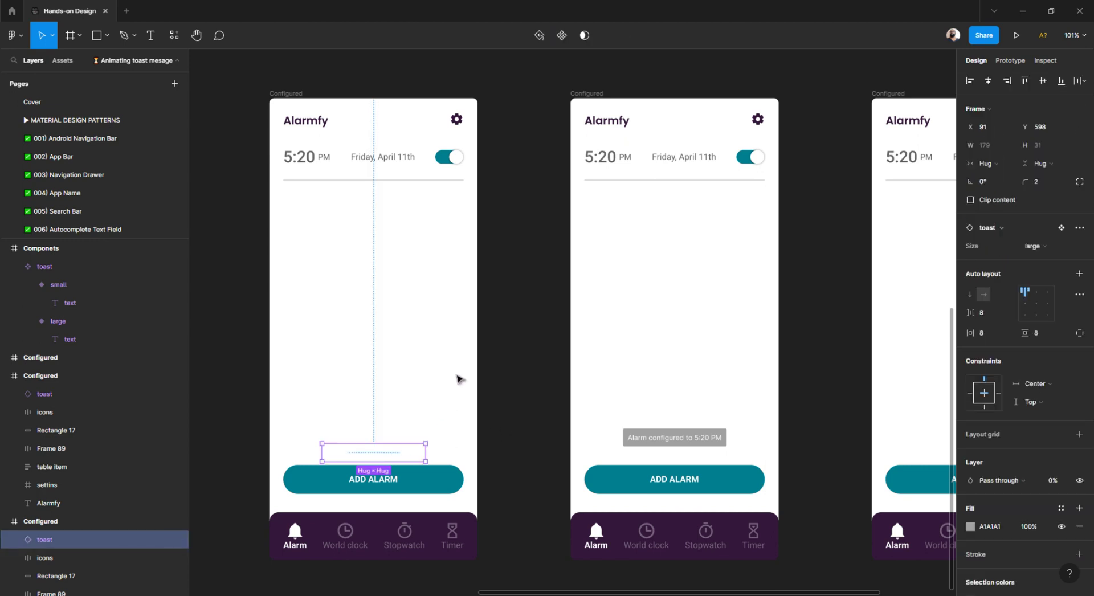
scroll(455, 378, "right", 5)
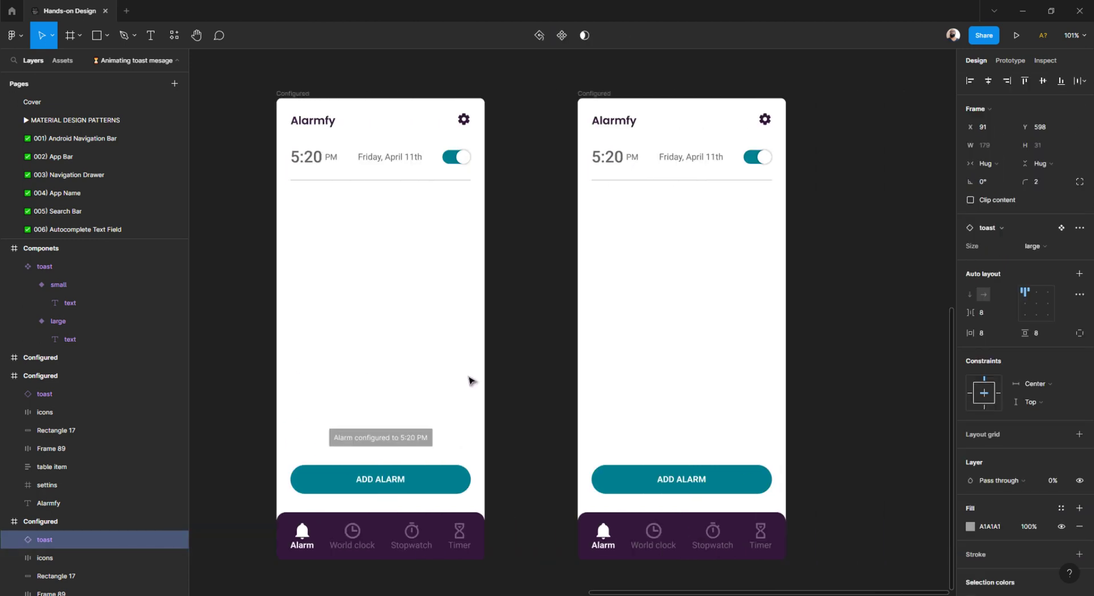
left_click(604, 94)
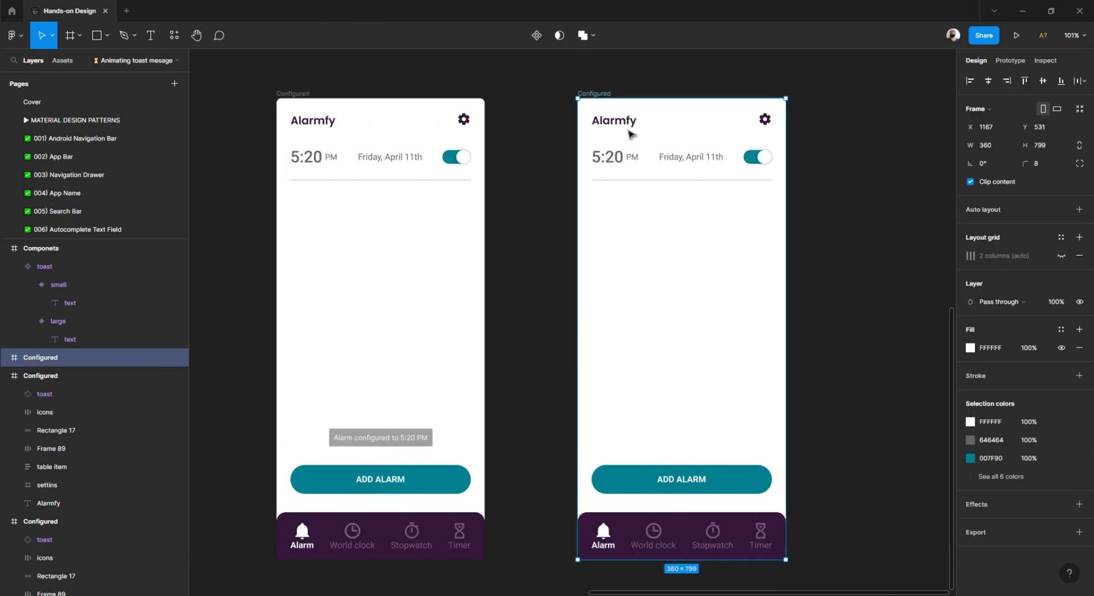
left_click(859, 178)
scroll(610, 199, "down", 3)
scroll(612, 204, "left", 3)
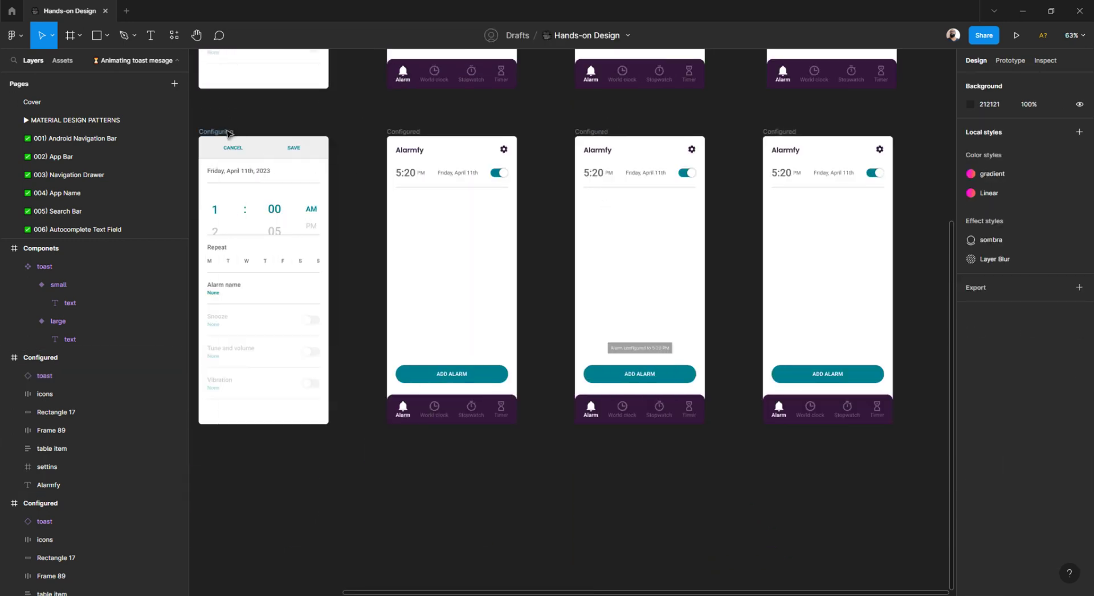
Remove the SAVE button's existing prototype connection and check the three Configured frames for leftover interactions
left_click(229, 133)
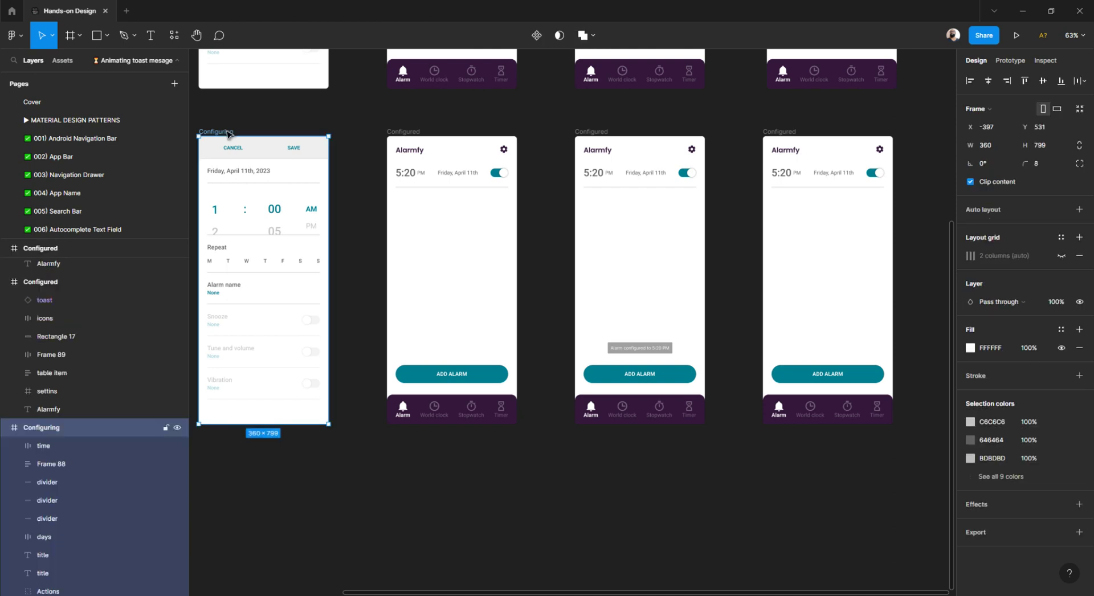
left_click(1008, 62)
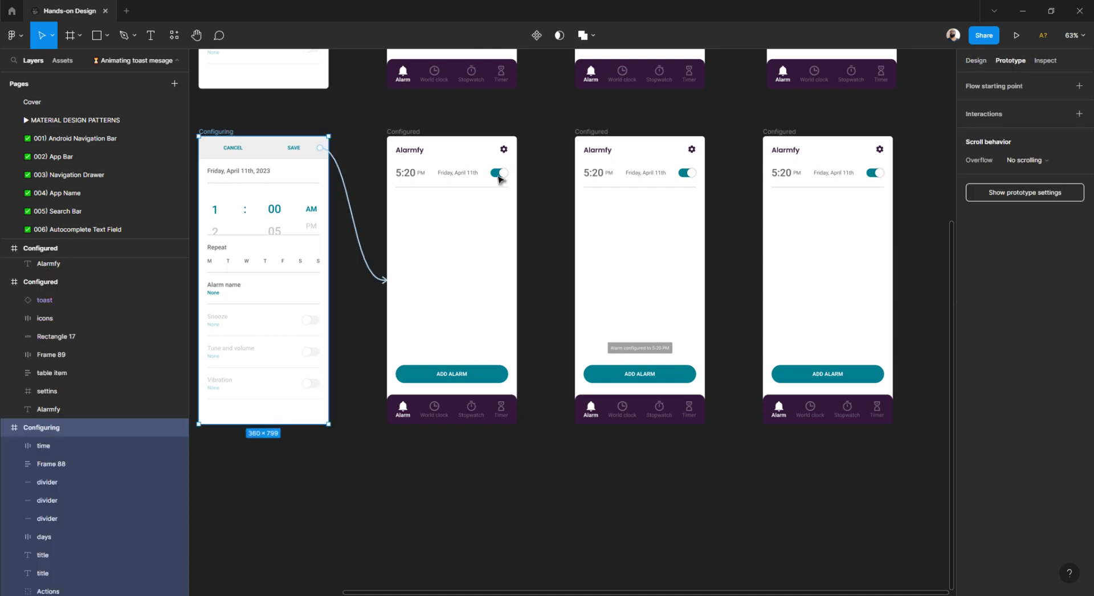
left_click(360, 245)
key("Escape")
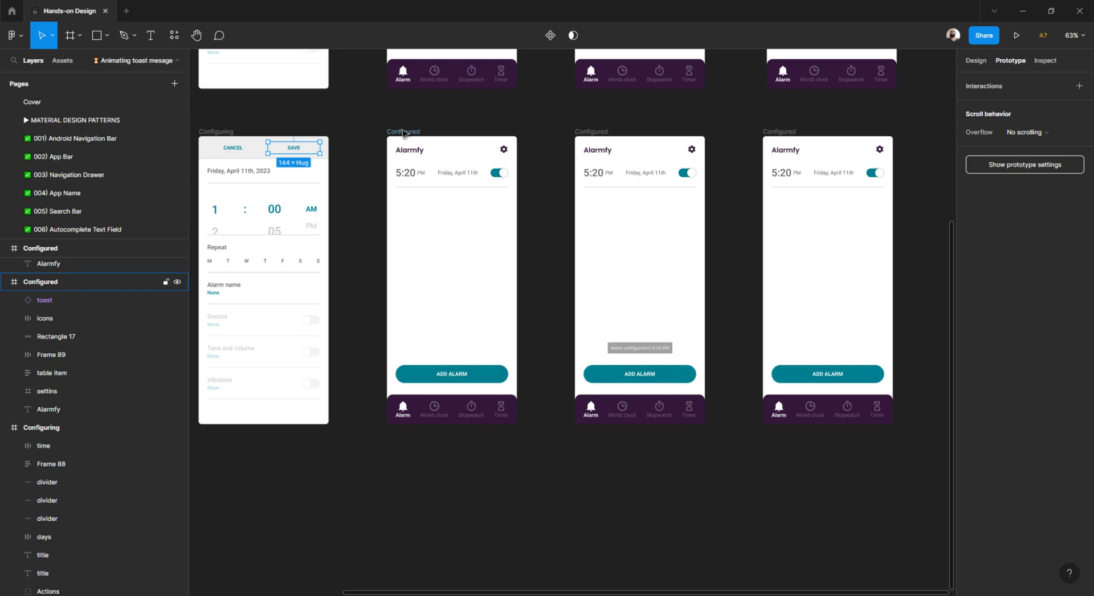
left_click(403, 133)
left_click(591, 133)
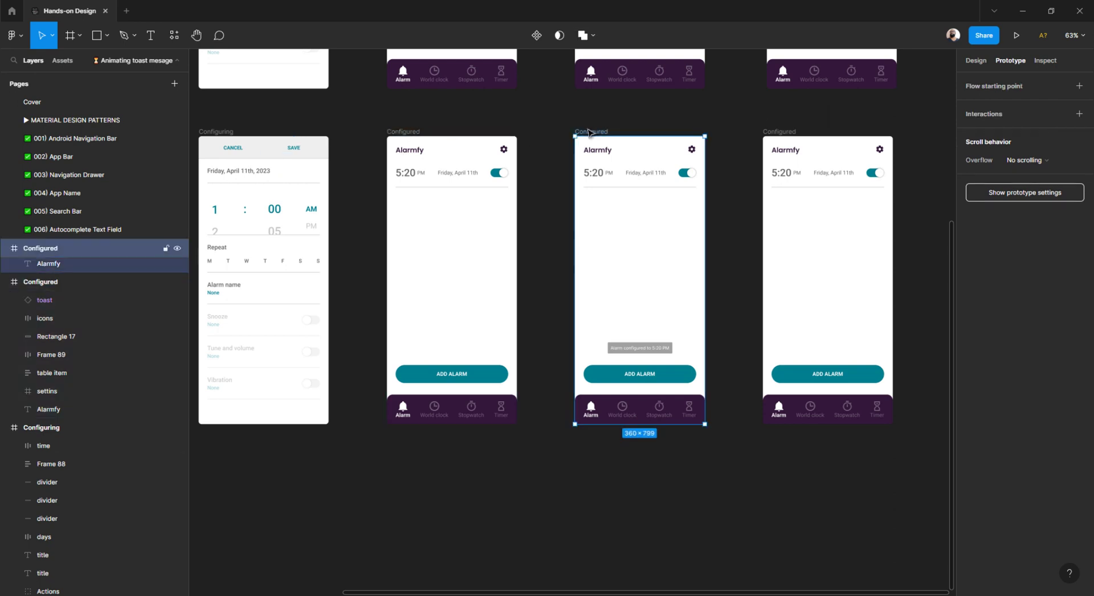
left_click(780, 133)
scroll(357, 162, "up", 3)
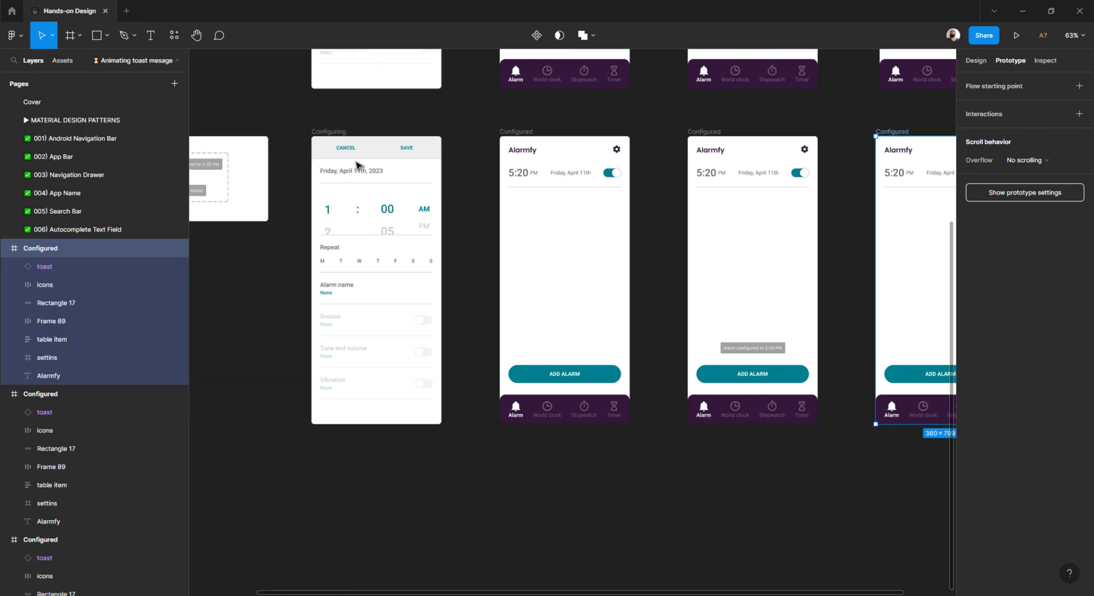
Connect the SAVE button to the first Configured frame with an On click Navigate to interaction using Smart animate
scroll(391, 149, "up", 5)
double_click(403, 151)
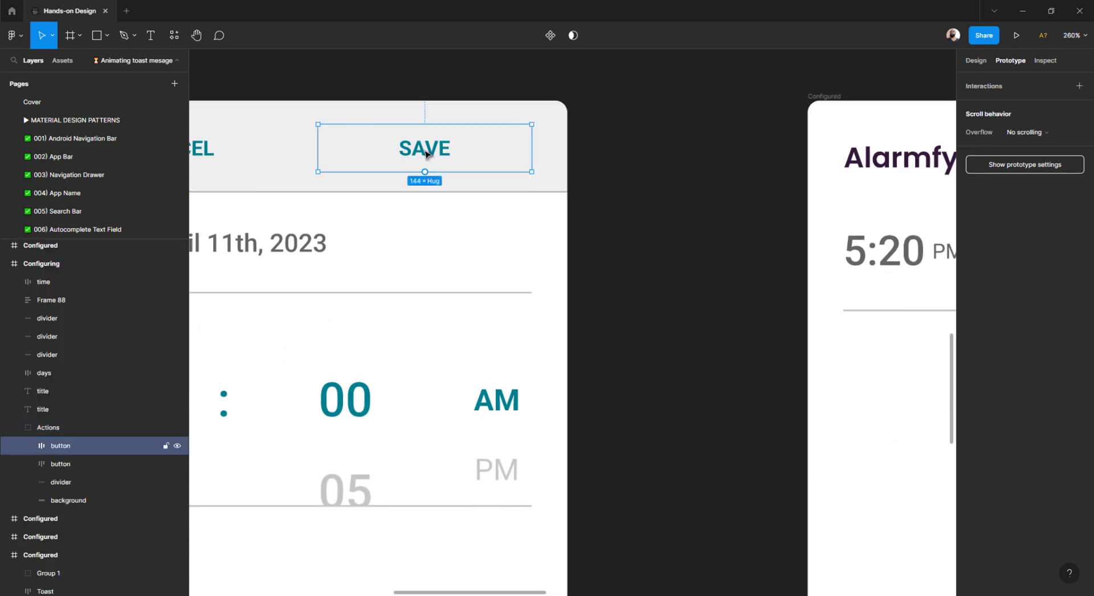
left_click_drag(424, 172, 860, 286)
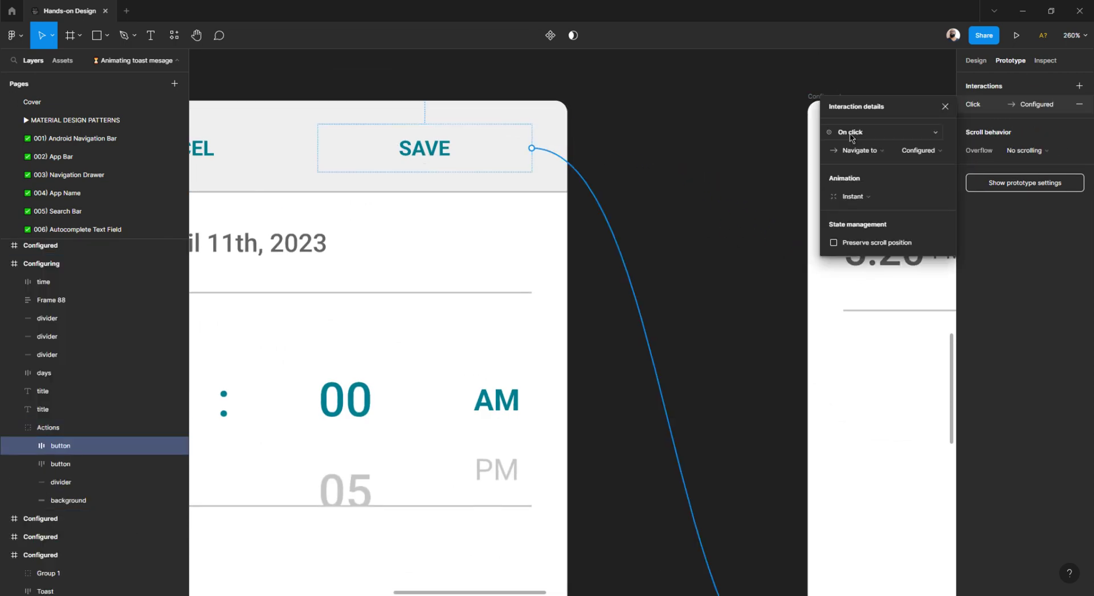
left_click(854, 203)
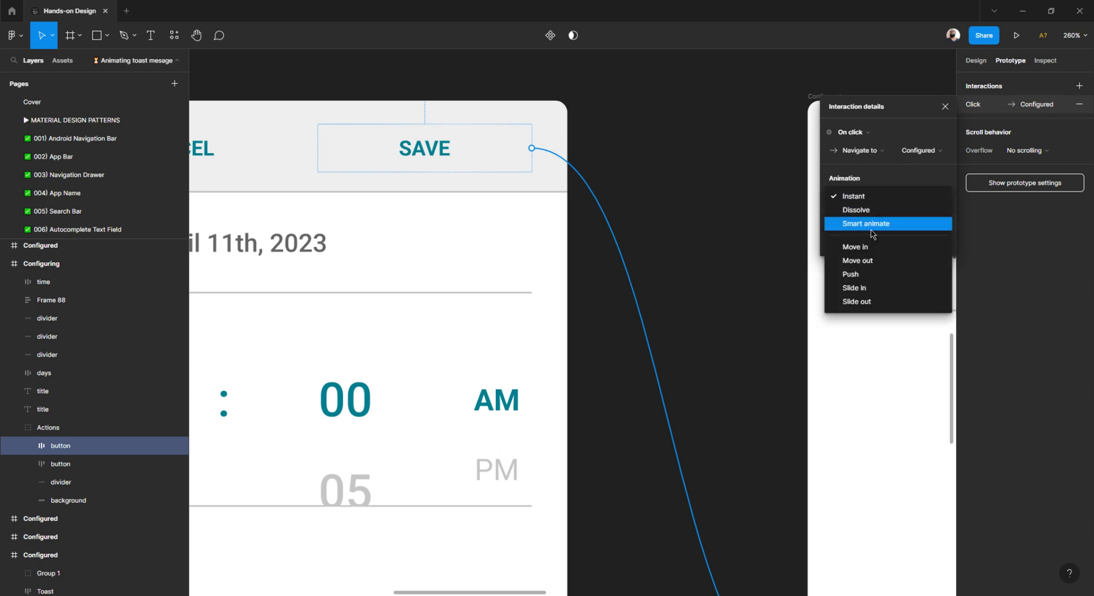
left_click(872, 224)
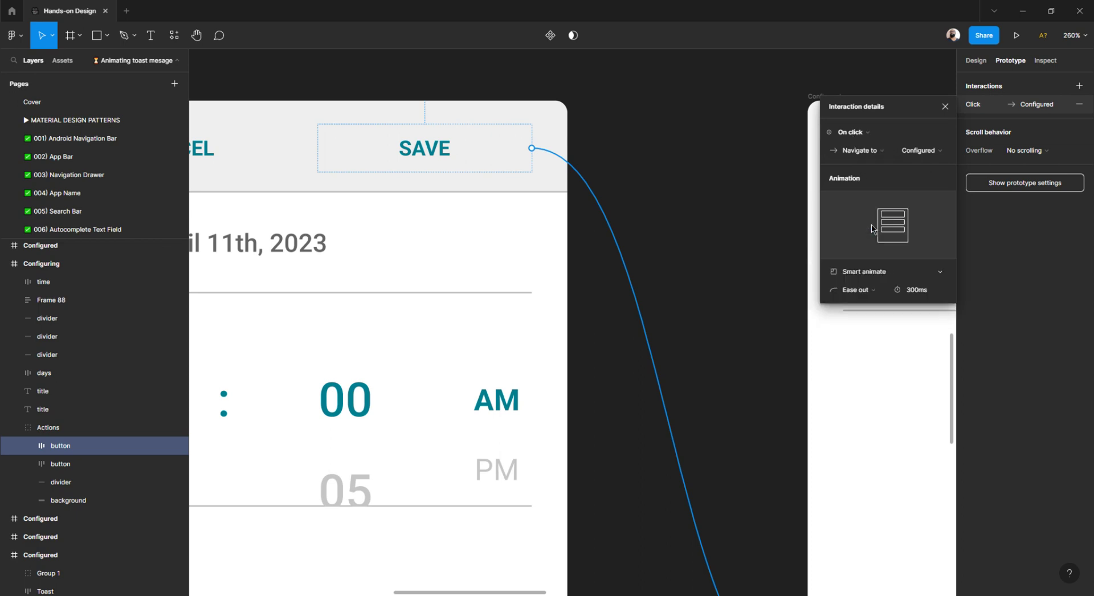
left_click(726, 217)
Connect the first Configured frame to the neighbouring Configured frame that shows the toast
scroll(558, 200, "down", 10)
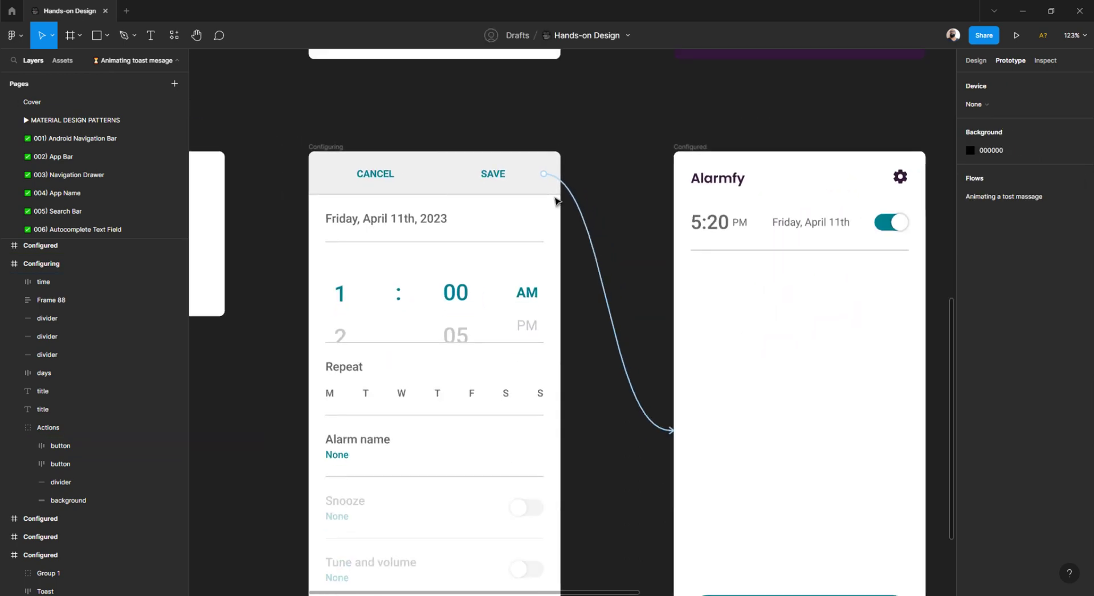
scroll(556, 199, "right", 3)
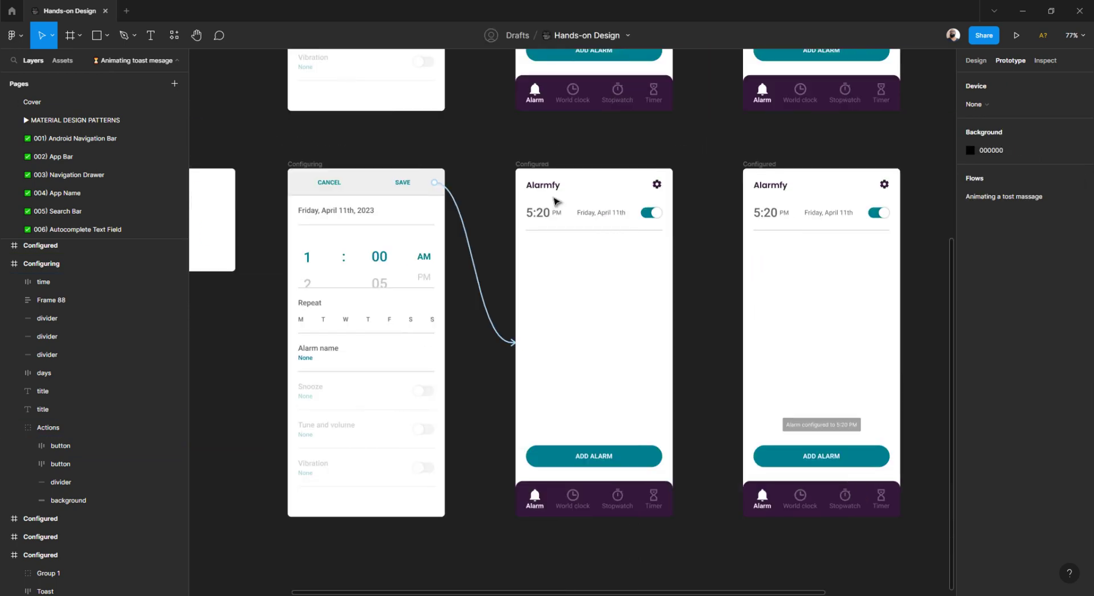
scroll(547, 181, "up", 5)
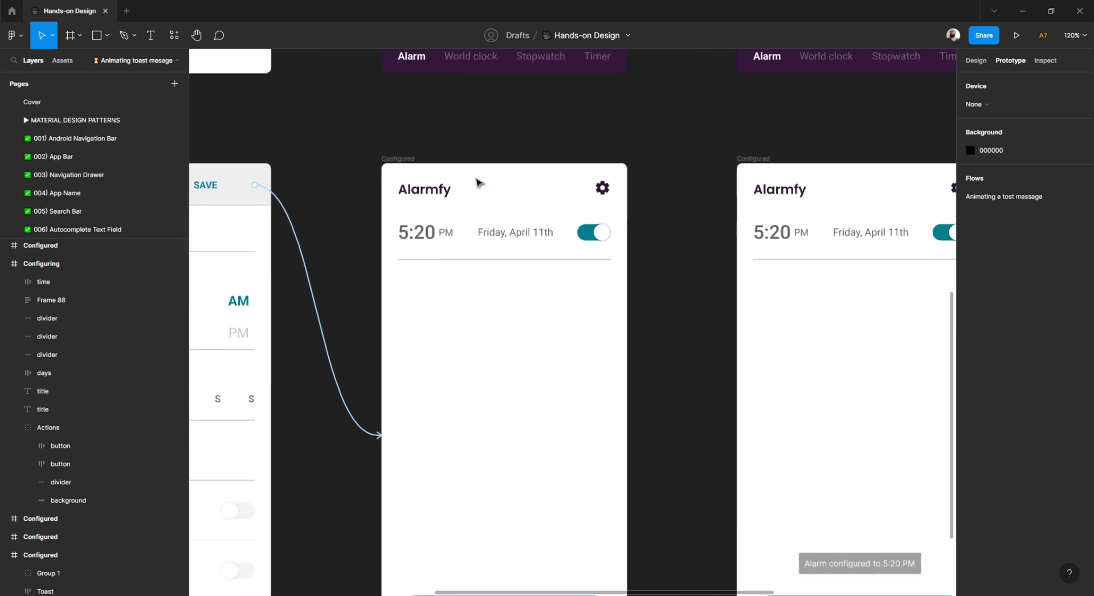
scroll(477, 182, "down", 2)
left_click(409, 116)
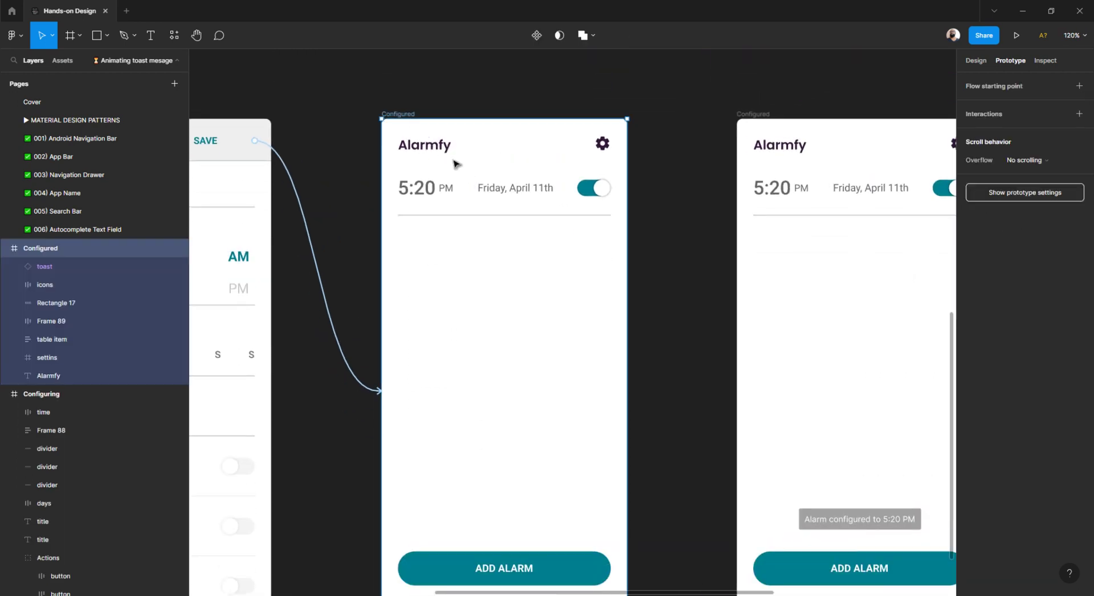
scroll(764, 282, "right", 1)
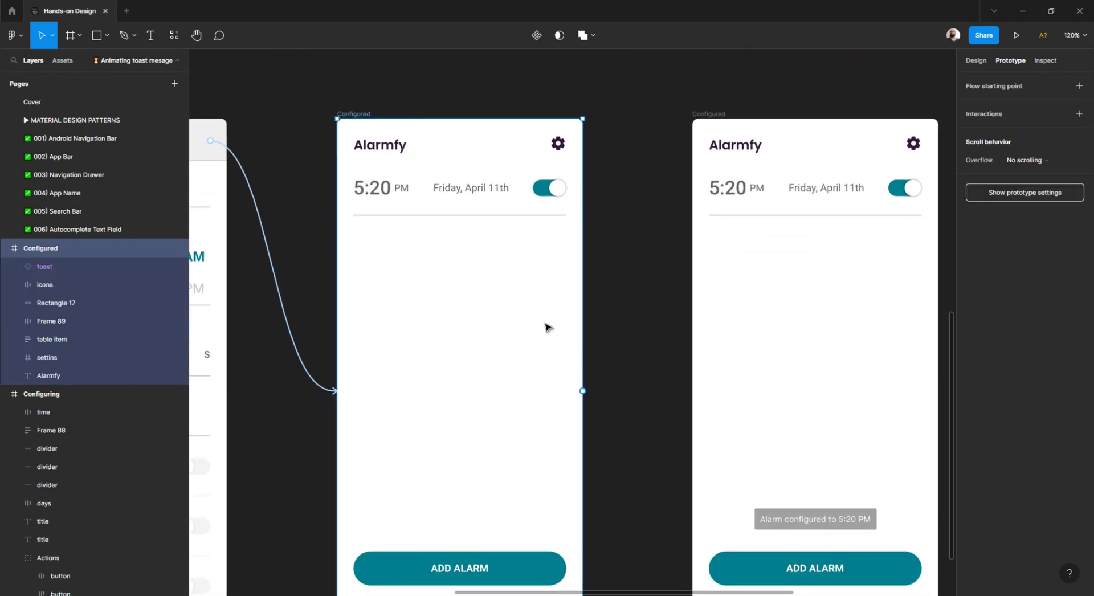
left_click_drag(582, 391, 797, 409)
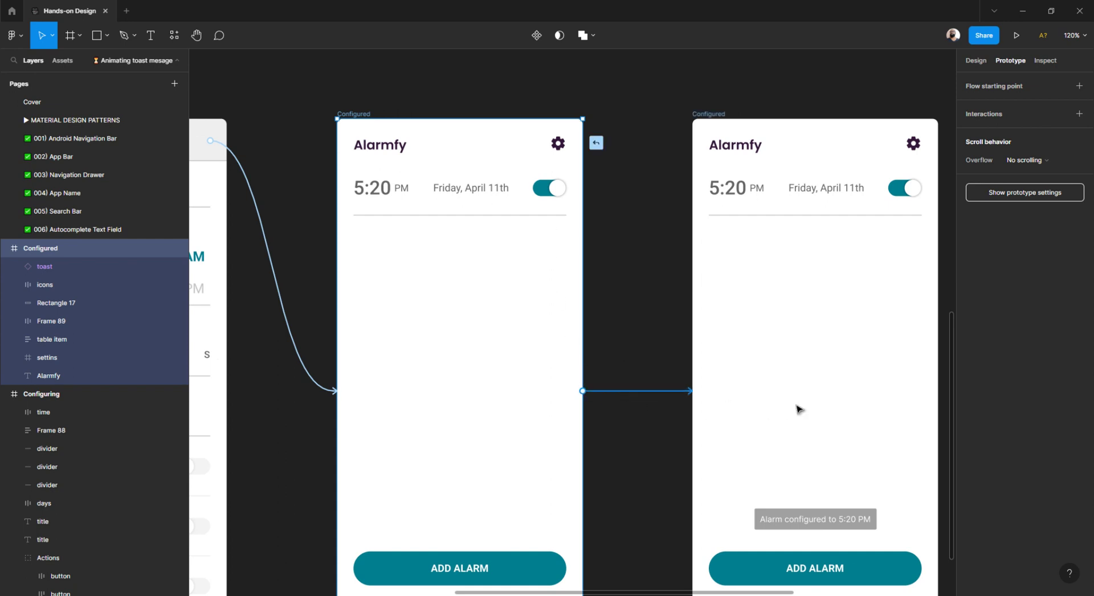
Set the trigger between the two Configured frames to After delay with a 1 ms delay
left_click(873, 164)
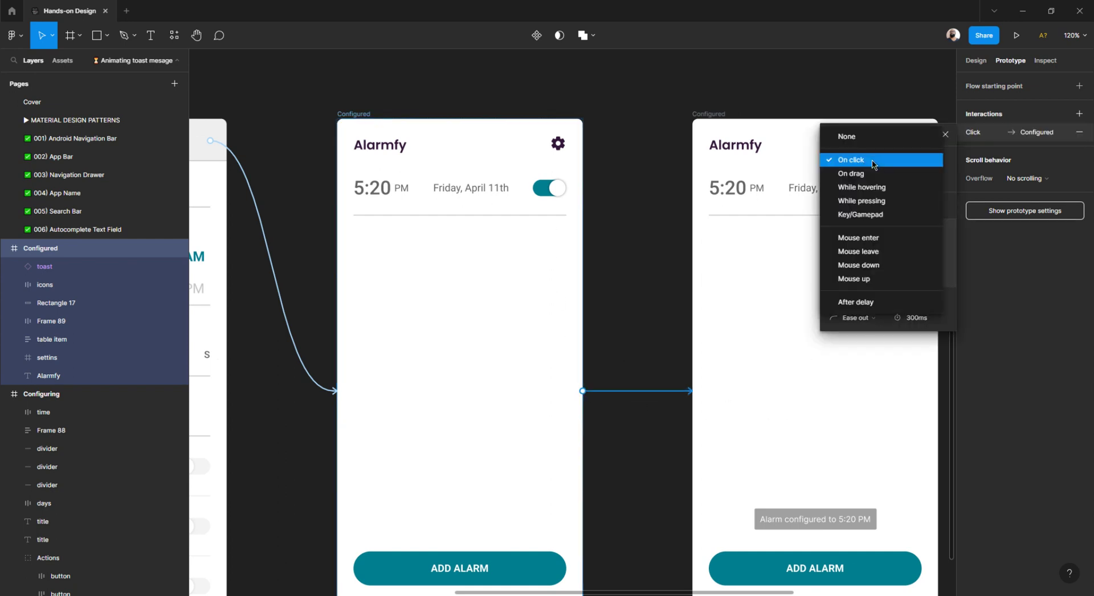
left_click(870, 305)
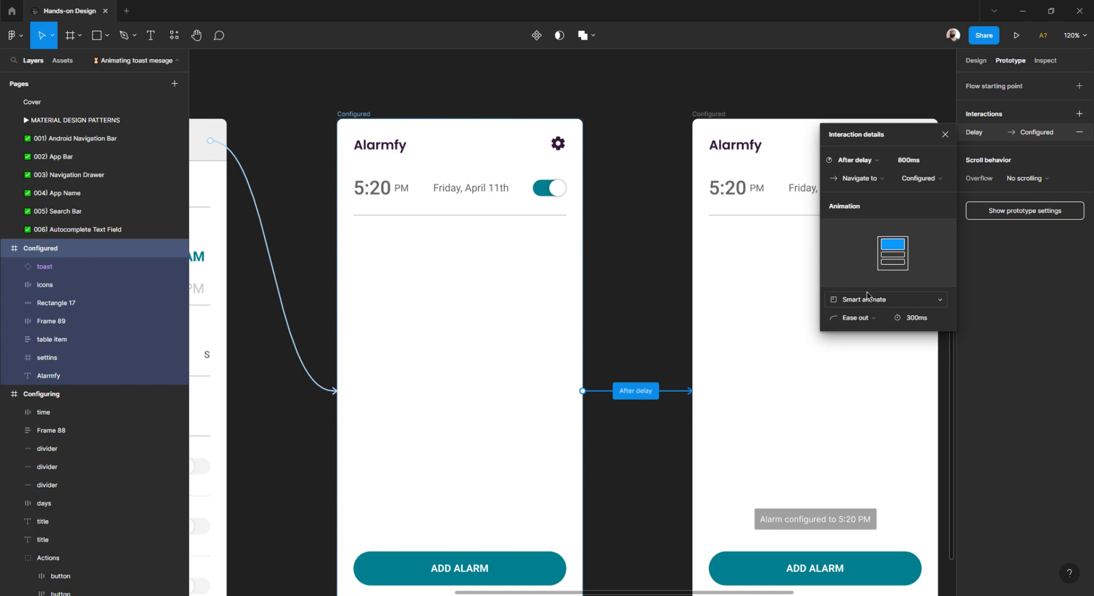
left_click(913, 162)
type("1")
key("Return")
left_click(593, 223)
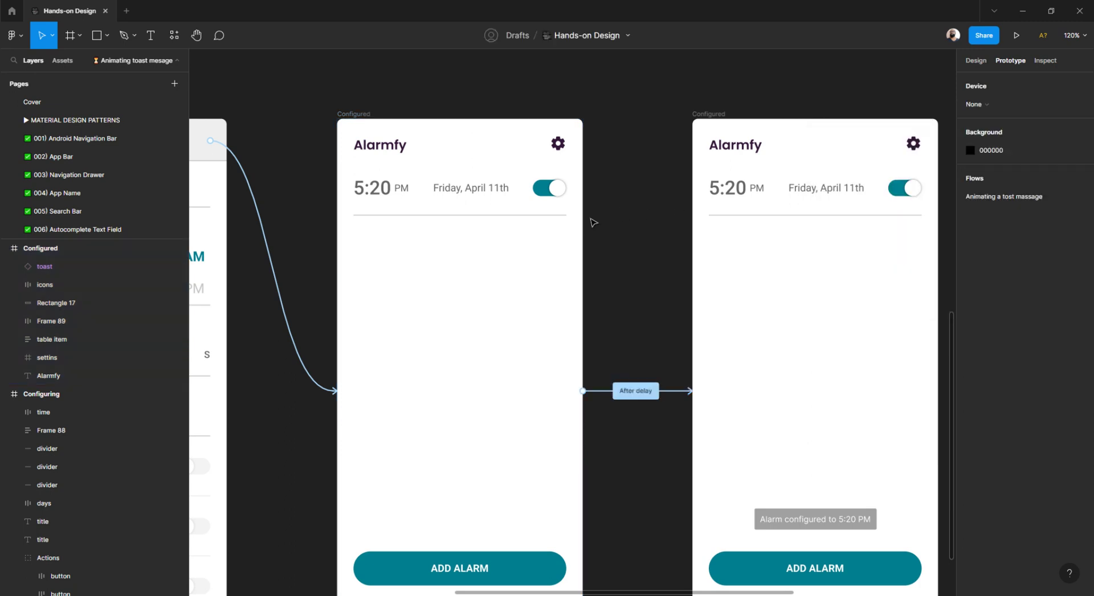
Connect the second Configured frame, which shows the toast, to the third Configured frame
scroll(592, 224, "right", 4)
scroll(592, 224, "down", 1)
scroll(591, 220, "right", 2)
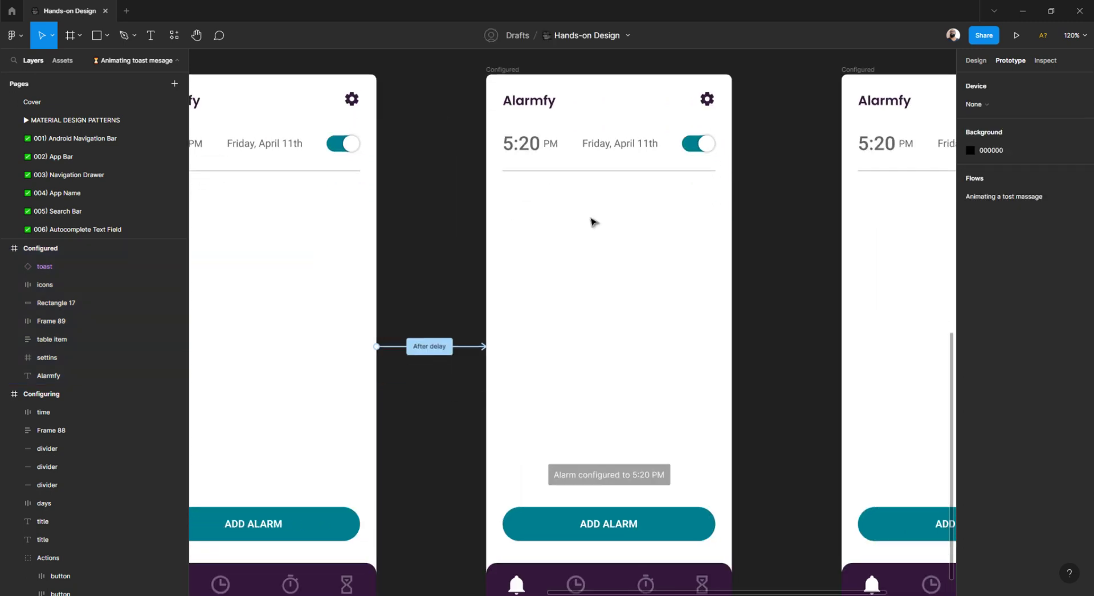
left_click(478, 71)
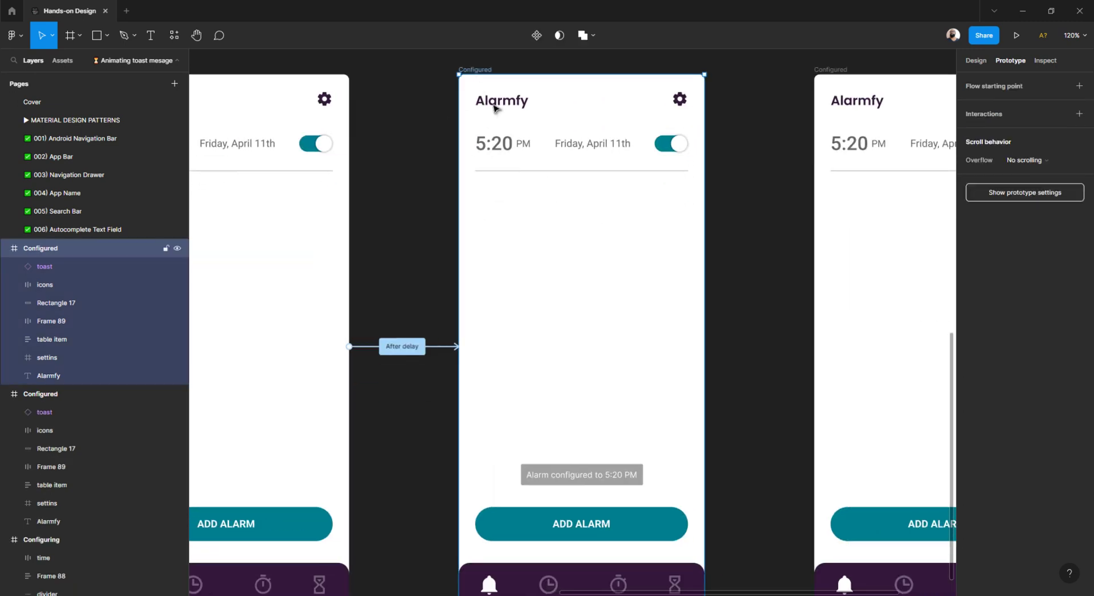
left_click_drag(704, 347, 872, 356)
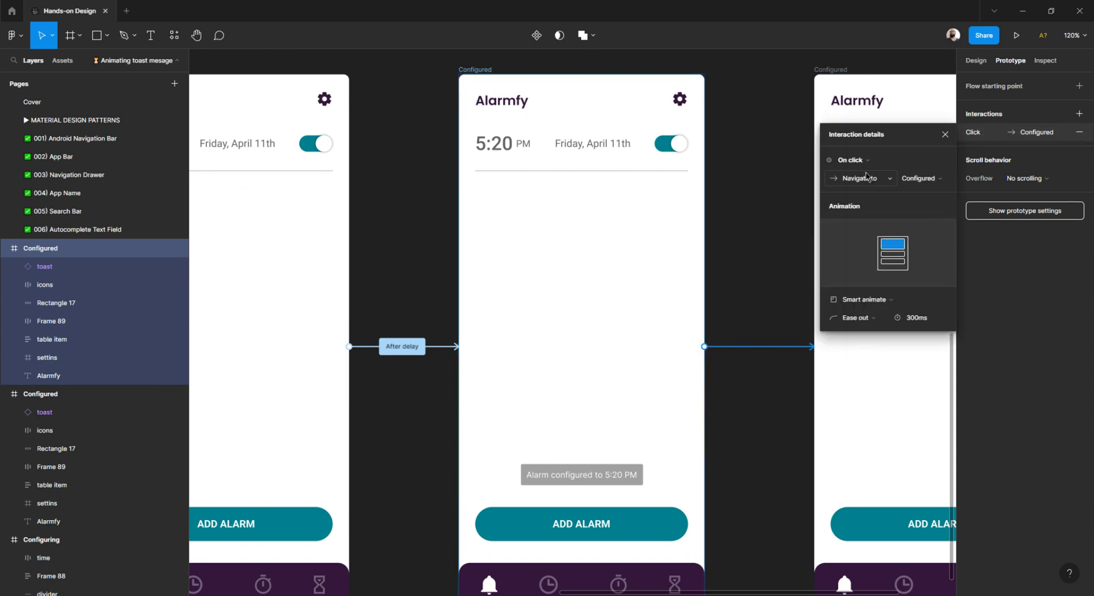
Set the trigger between the second and third Configured frames to After delay with a 2000 ms delay
left_click(850, 161)
left_click(859, 301)
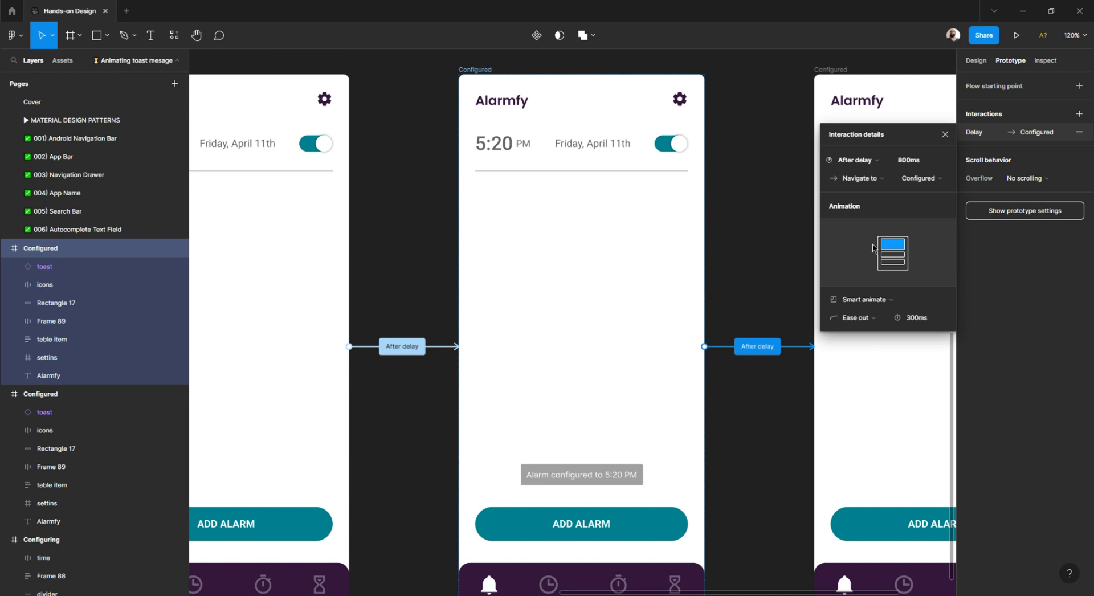
left_click(910, 162)
type("2000")
key("Return")
left_click(410, 212)
Add a flow starting point to the lower Configuring frame and name it "Toast flow"
scroll(520, 199, "down", 5)
scroll(521, 200, "left", 5)
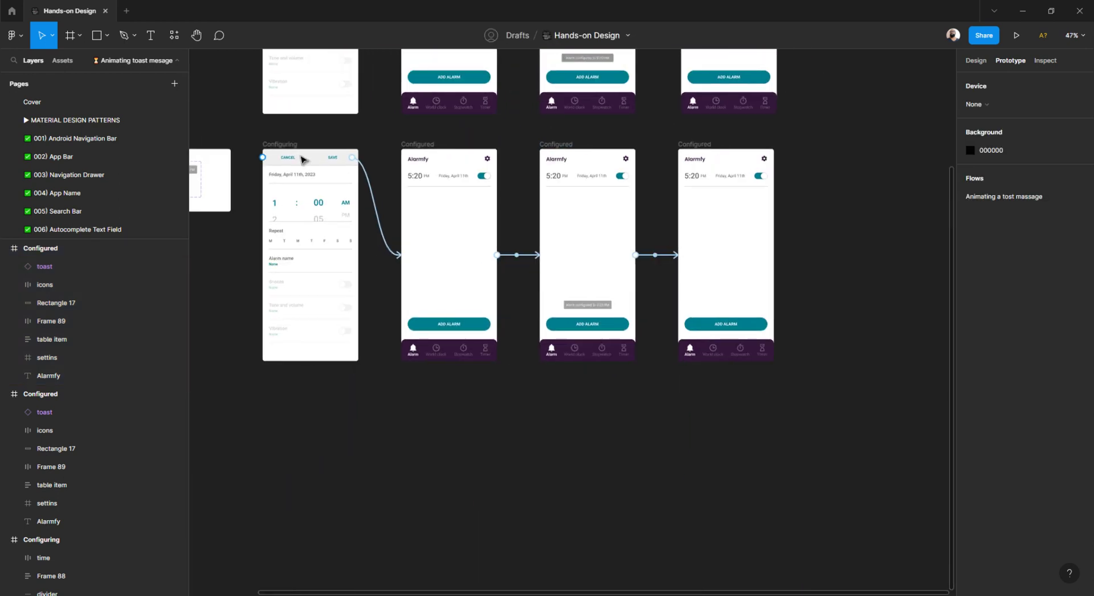
left_click(393, 147)
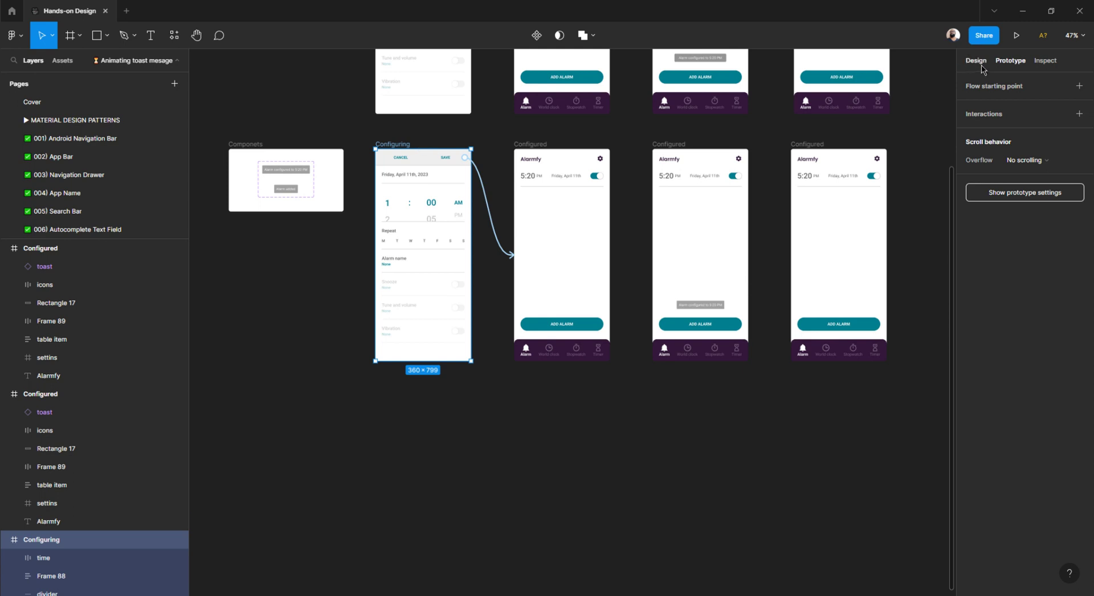
left_click(1079, 85)
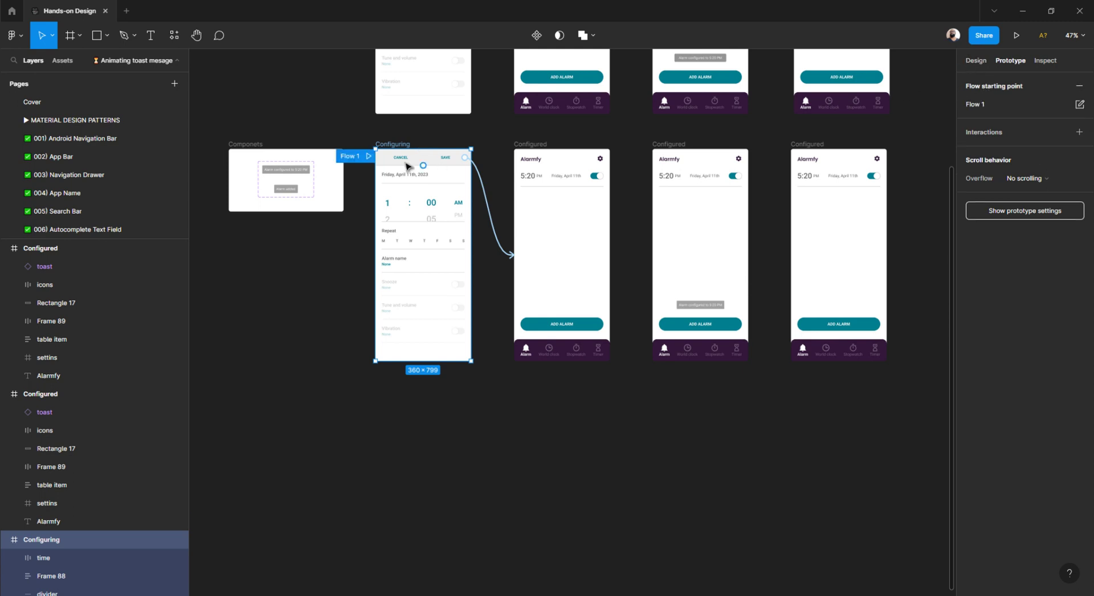
scroll(355, 155, "up", 3)
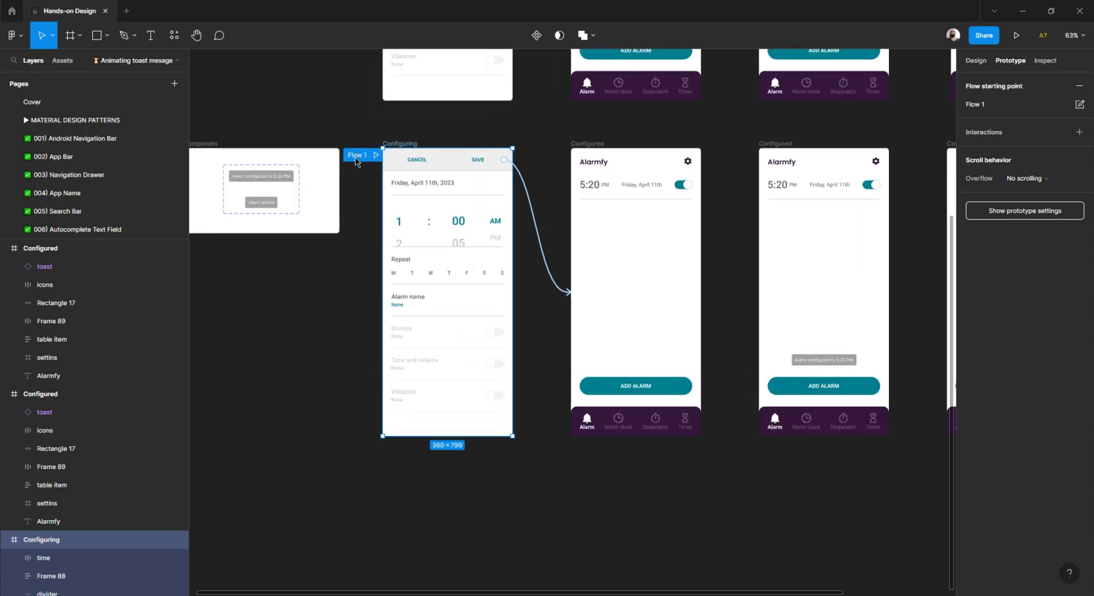
double_click(356, 155)
type("T")
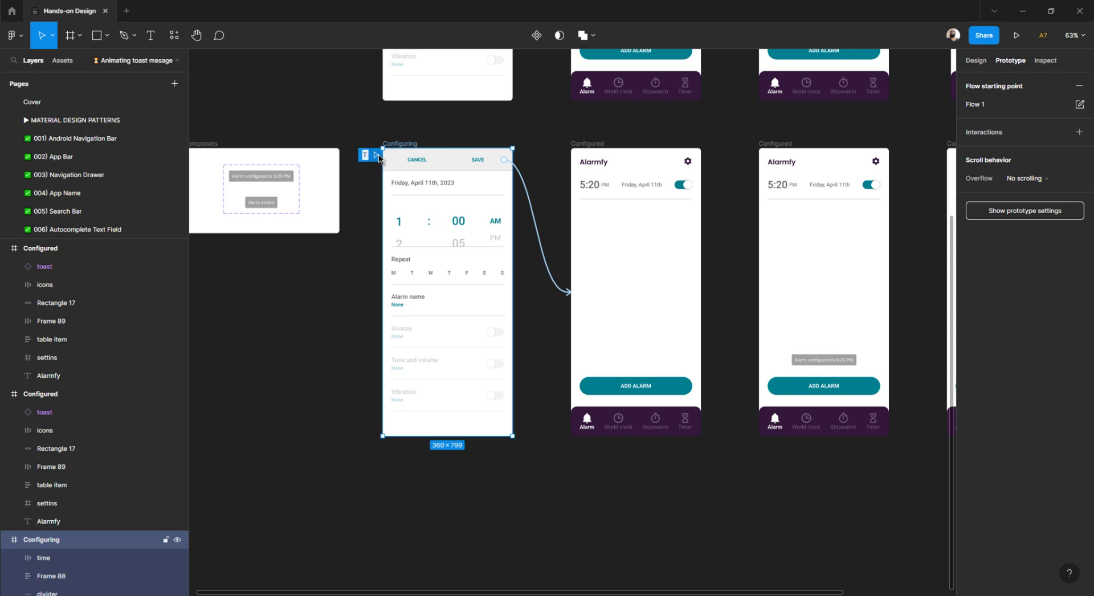
type("oast flow")
key("Return")
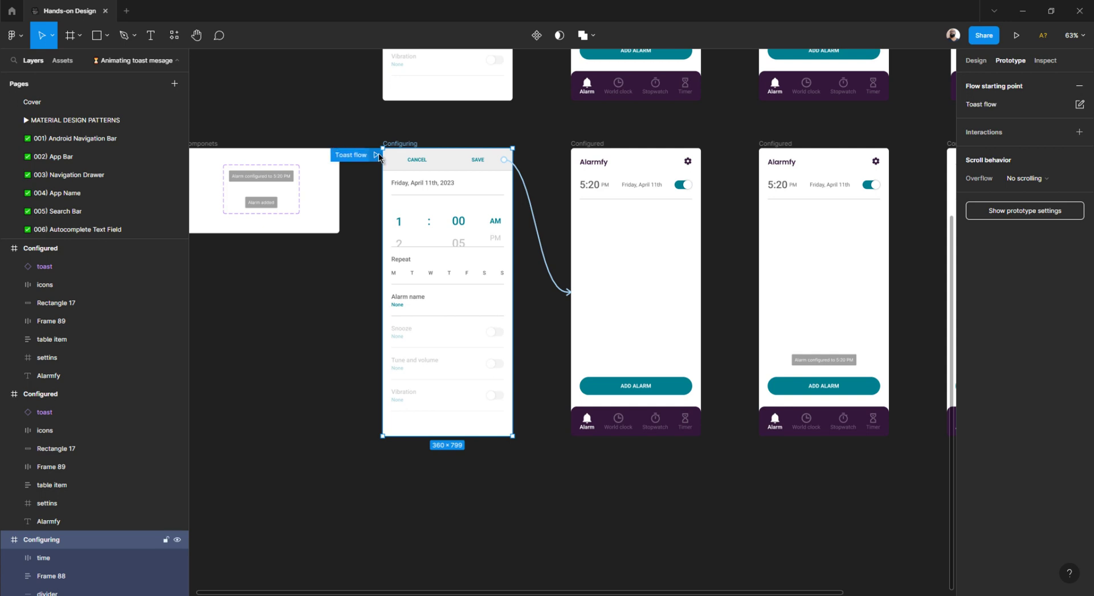
Play the Toast flow prototype, set the alarm time to 5:20 PM and save it to test the toast
left_click(376, 156)
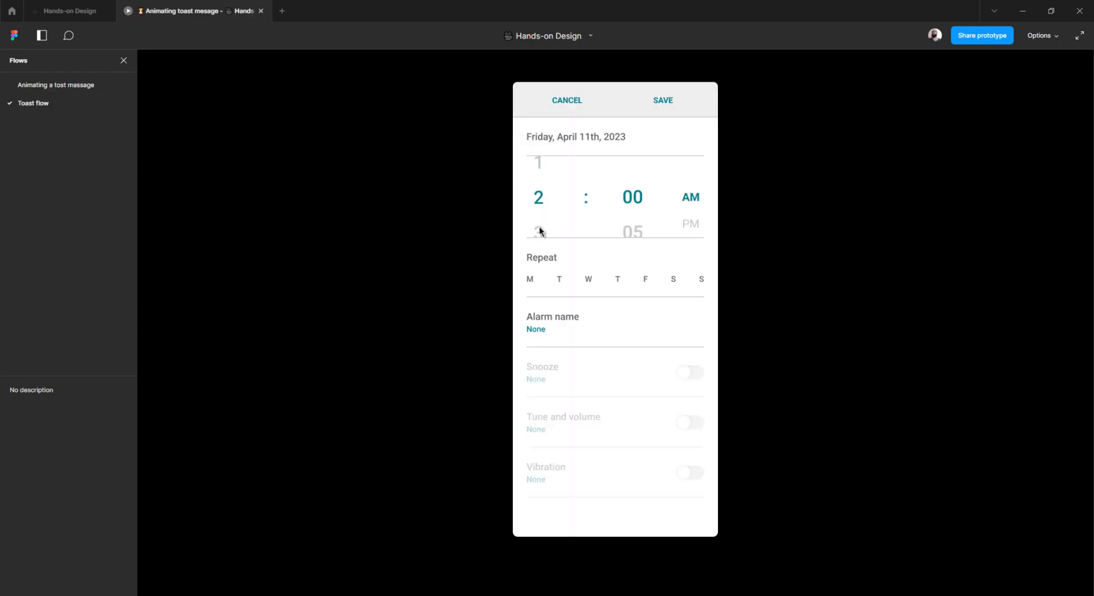
left_click(540, 231)
left_click(539, 225)
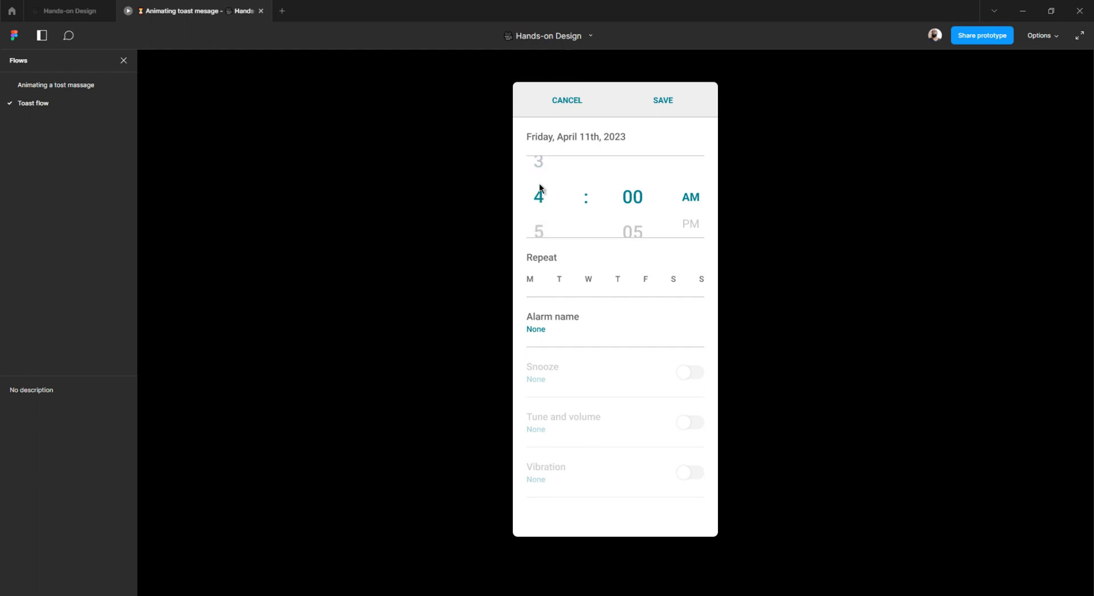
left_click(540, 234)
left_click(631, 231)
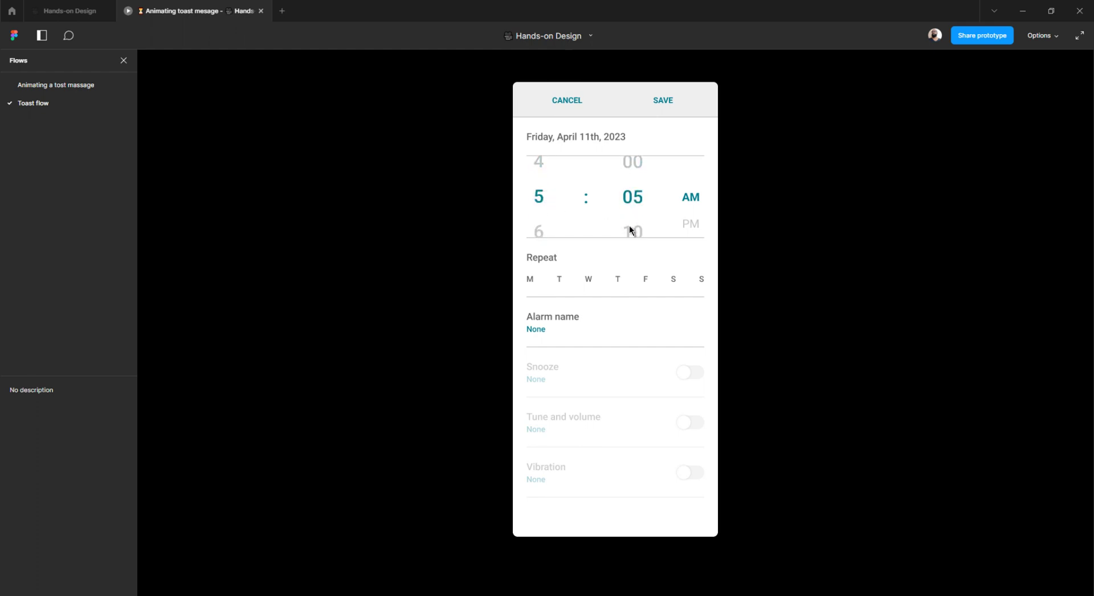
left_click(631, 230)
left_click(633, 229)
left_click(635, 228)
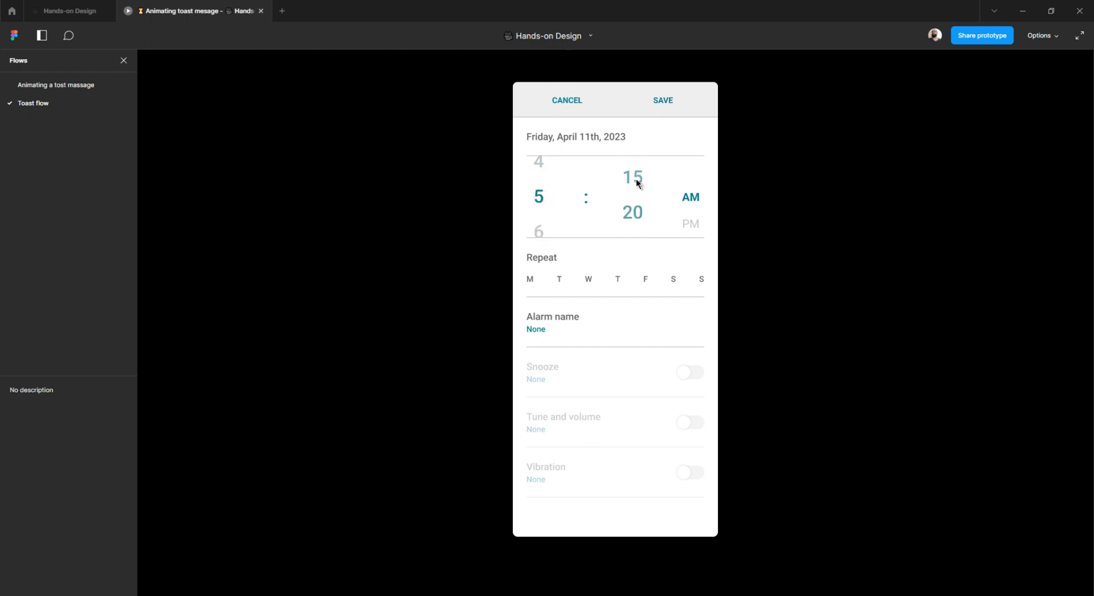
left_click(692, 224)
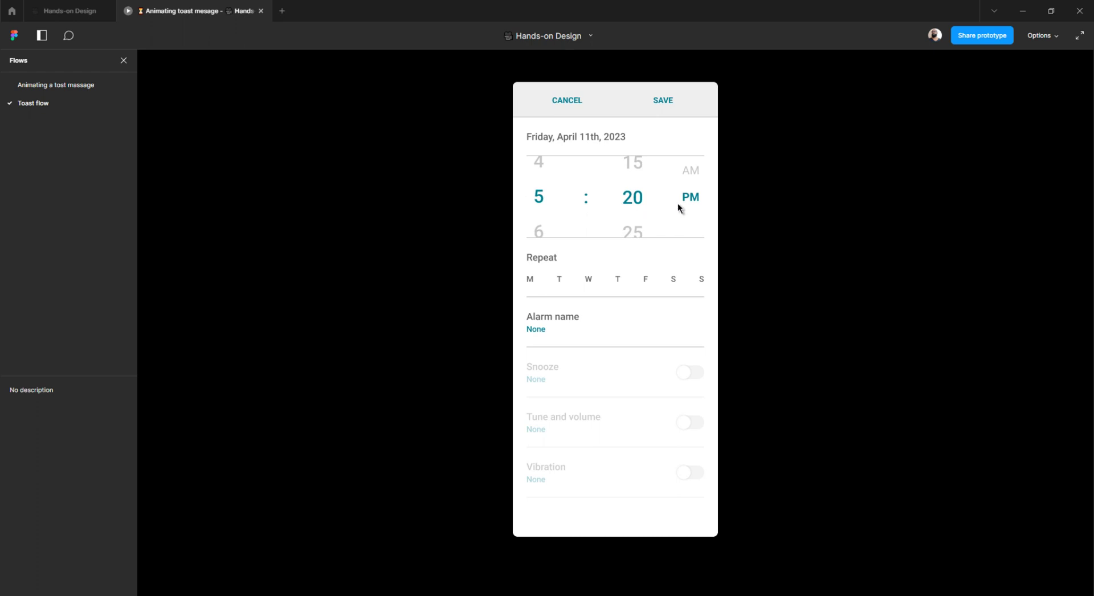
left_click(667, 103)
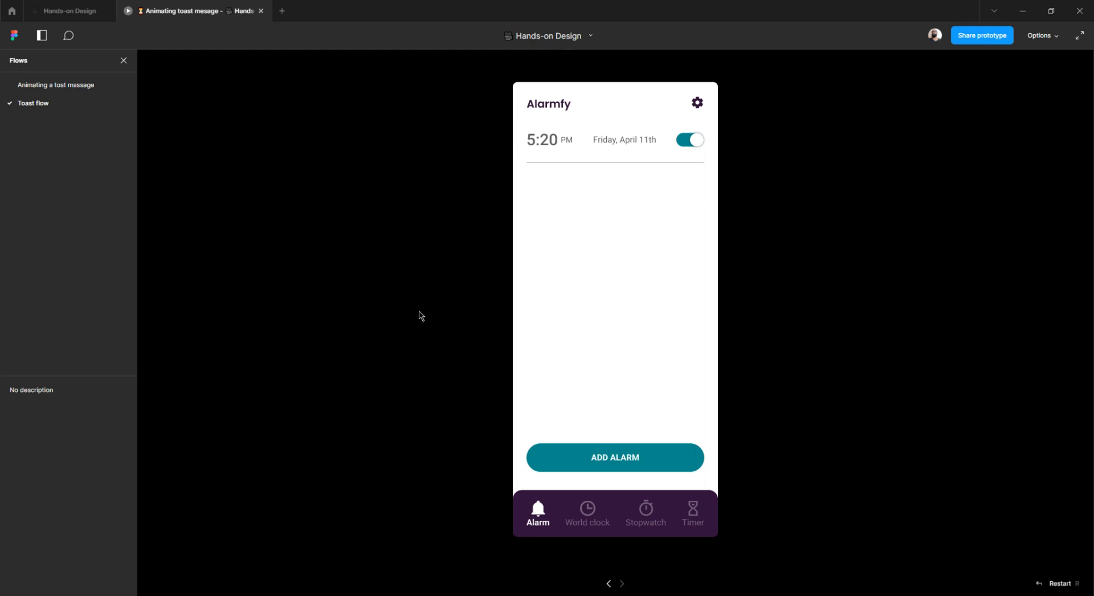
Restart the prototype and test the toast again by setting the alarm to 5:20 PM and saving
key("r")
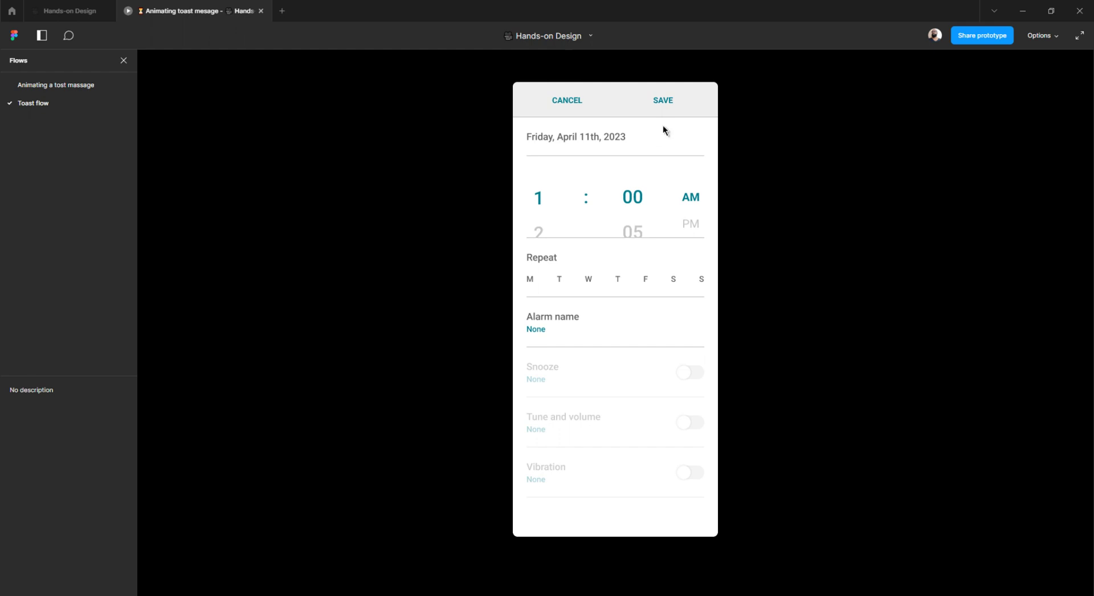
left_click_drag(539, 231, 544, 184)
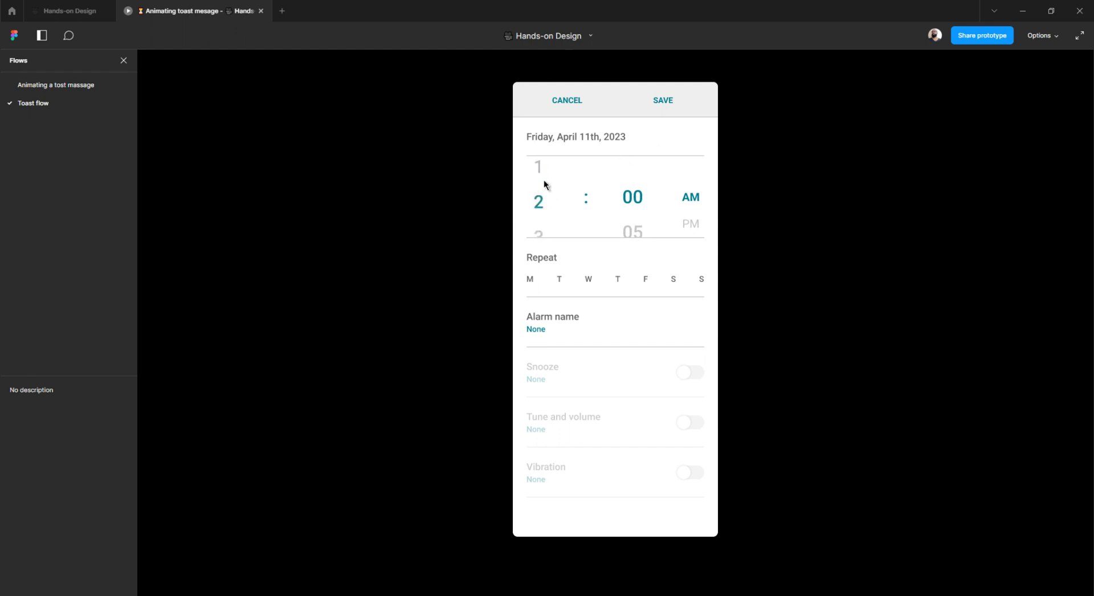
left_click(540, 227)
left_click_drag(540, 231, 541, 176)
left_click(540, 231)
left_click_drag(633, 228, 631, 161)
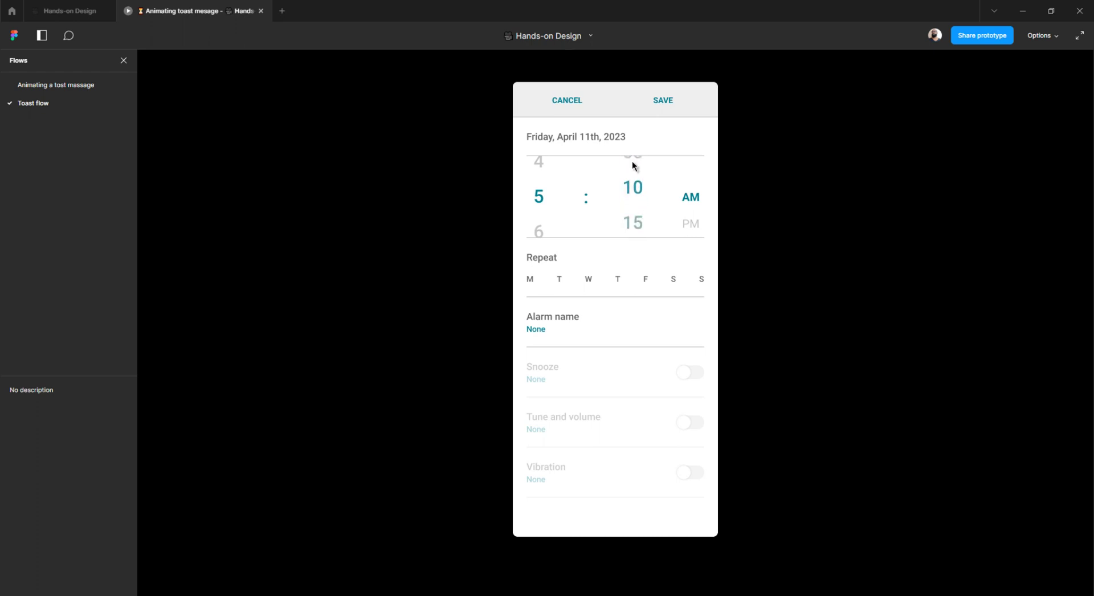
left_click(632, 233)
left_click(686, 226)
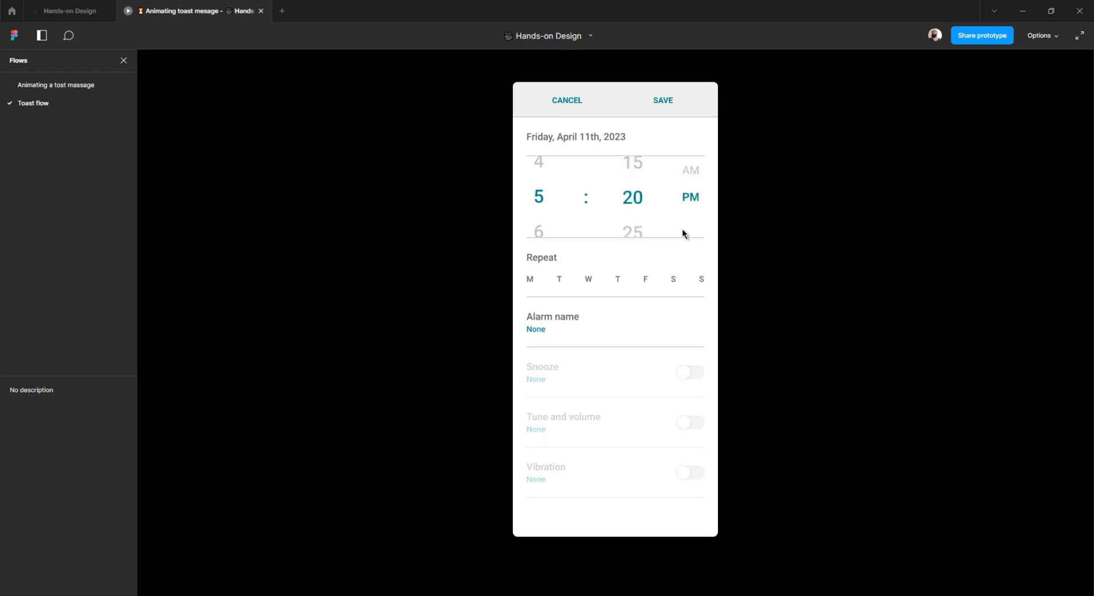
left_click(669, 103)
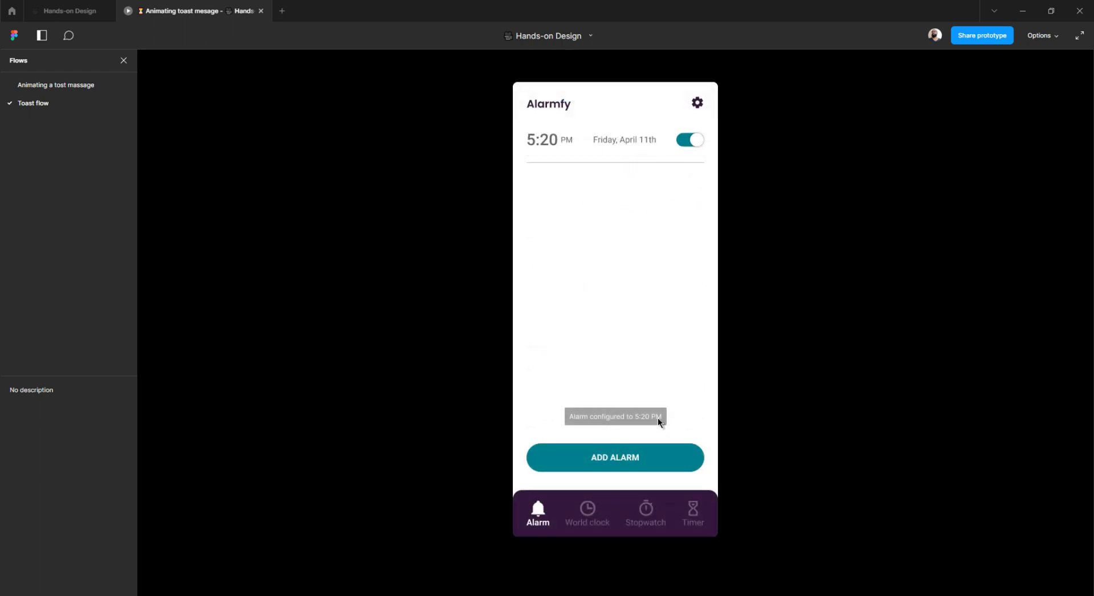